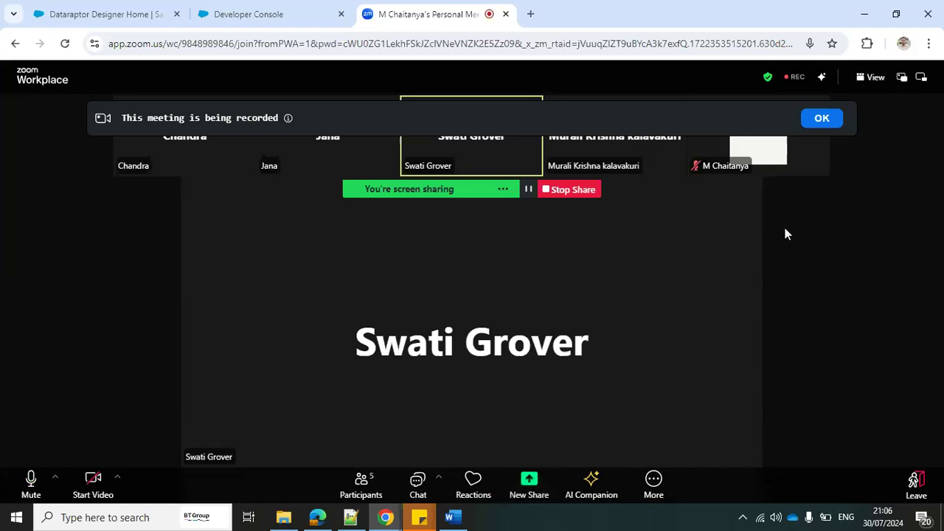
- Dismiss the meeting's recording notice, then mute the microphone while others talk and unmute it again
{"action": "left_click", "coordinate": [822, 118]}
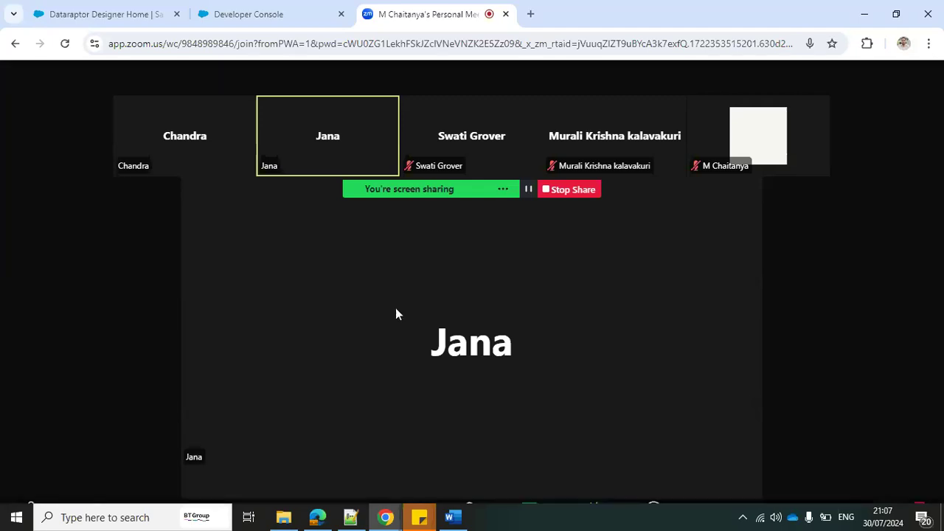
{"action": "mouse_move", "coordinate": [438, 281]}
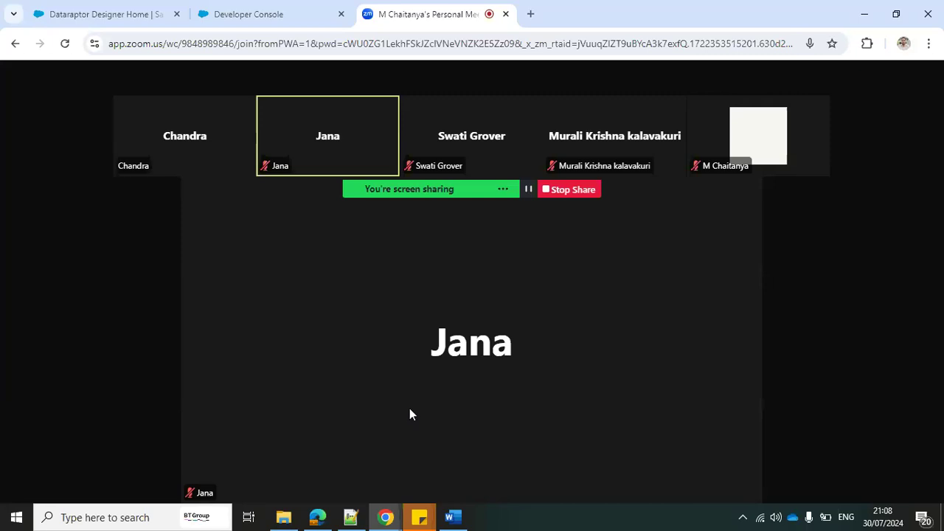
{"action": "mouse_move", "coordinate": [413, 415]}
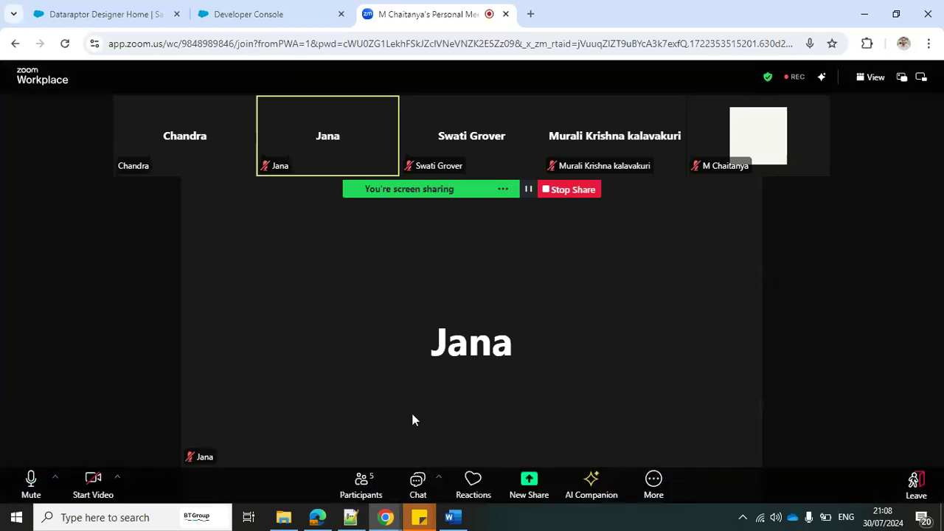
{"action": "left_click", "coordinate": [31, 480]}
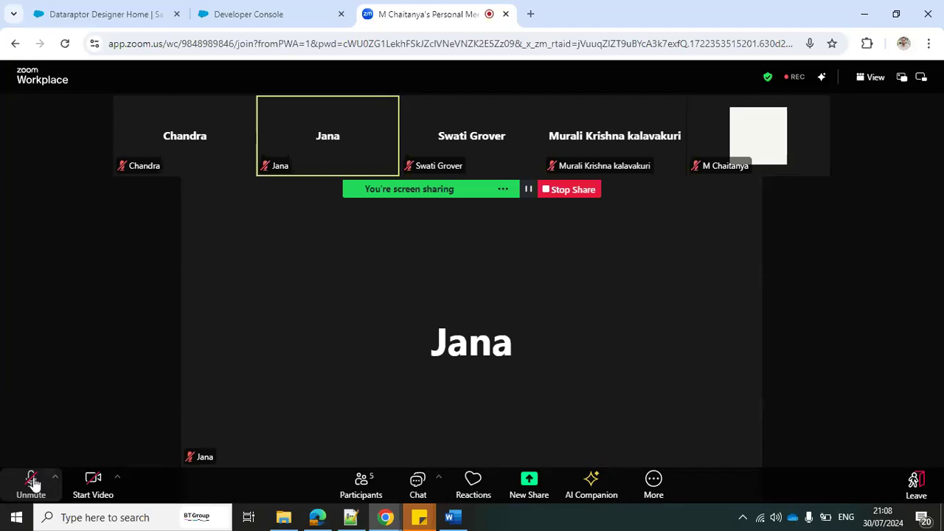
{"action": "left_click", "coordinate": [33, 483]}
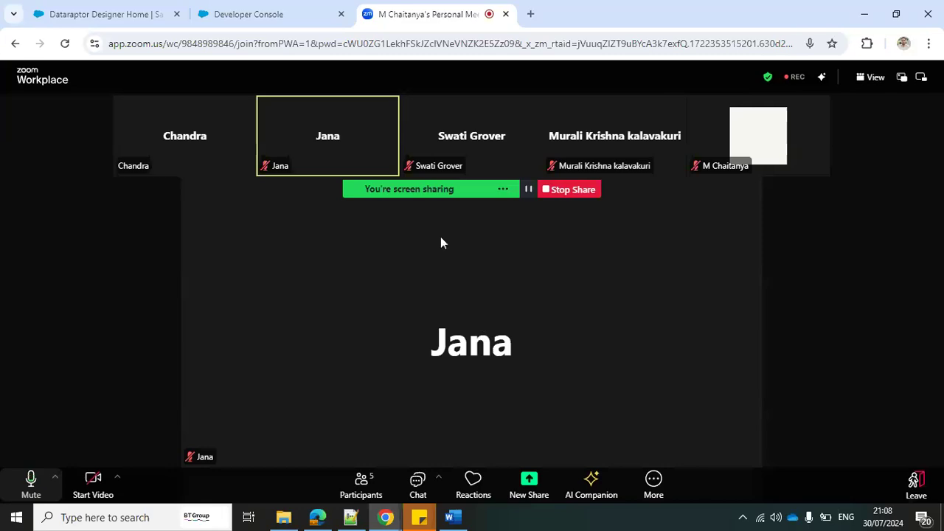
- Switch to Couese_Content.docx in Word and select the Data Raptors topics from Extract through Use Formulas
{"action": "left_click", "coordinate": [461, 522]}
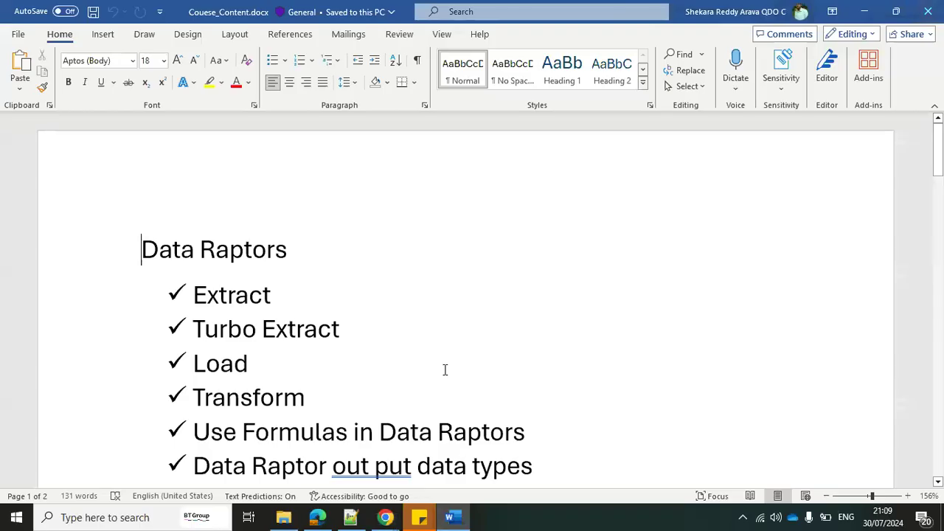
{"action": "scroll", "coordinate": [502, 299], "scroll_direction": "down", "scroll_amount": 3}
{"action": "scroll", "coordinate": [501, 298], "scroll_direction": "down", "scroll_amount": 1}
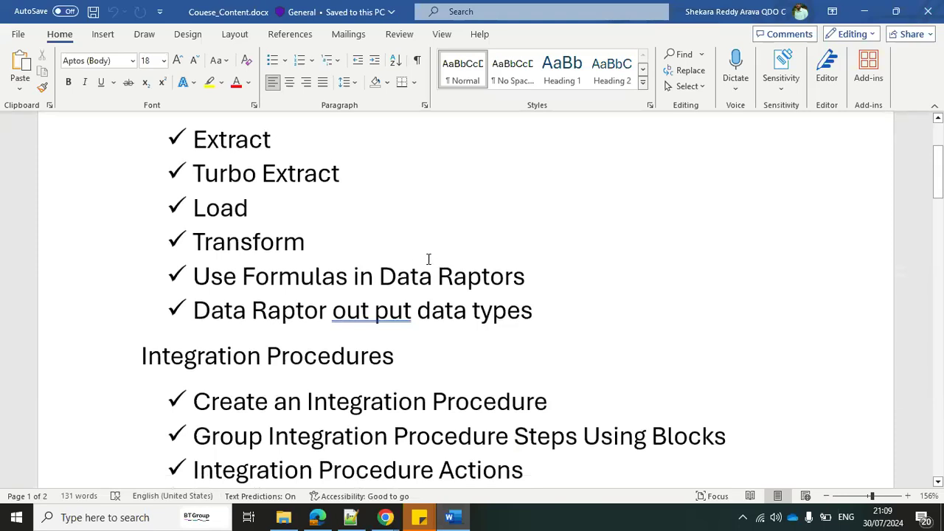
{"action": "scroll", "coordinate": [388, 249], "scroll_direction": "up", "scroll_amount": 2}
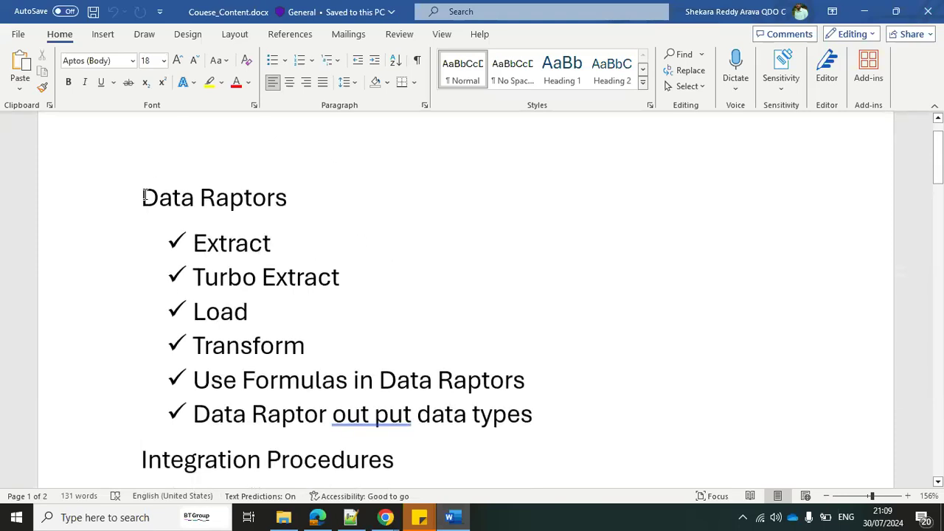
{"action": "left_click_drag", "start_coordinate": [145, 198], "coordinate": [285, 212]}
{"action": "left_click_drag", "start_coordinate": [191, 235], "coordinate": [348, 380]}
- Examine the Data Raptors topic list, from Extract to the output data types
{"action": "scroll", "coordinate": [553, 258], "scroll_direction": "down", "scroll_amount": 1}
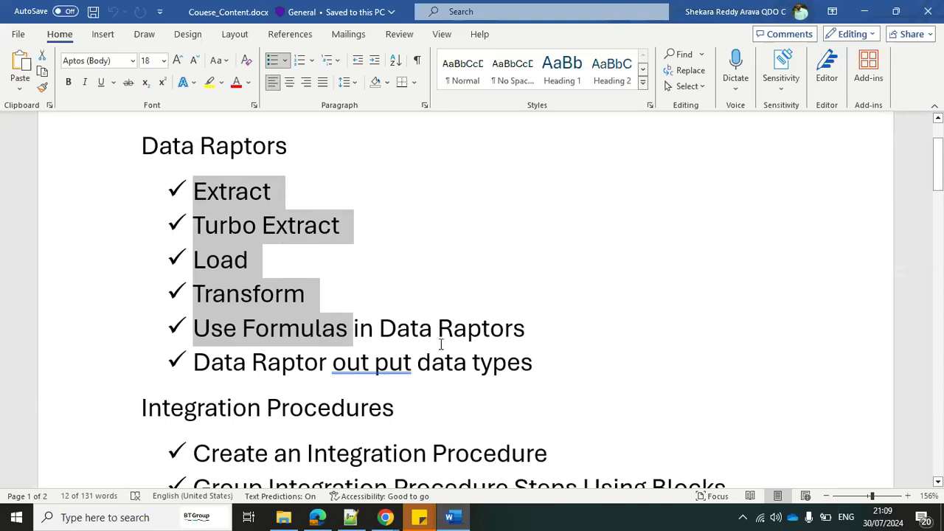
{"action": "scroll", "coordinate": [466, 299], "scroll_direction": "down", "scroll_amount": 1}
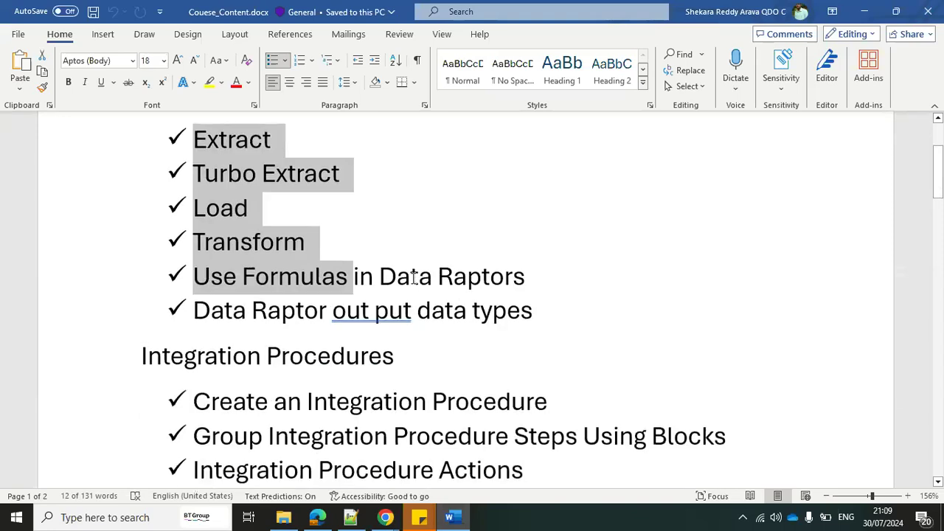
{"action": "scroll", "coordinate": [401, 257], "scroll_direction": "up", "scroll_amount": 1}
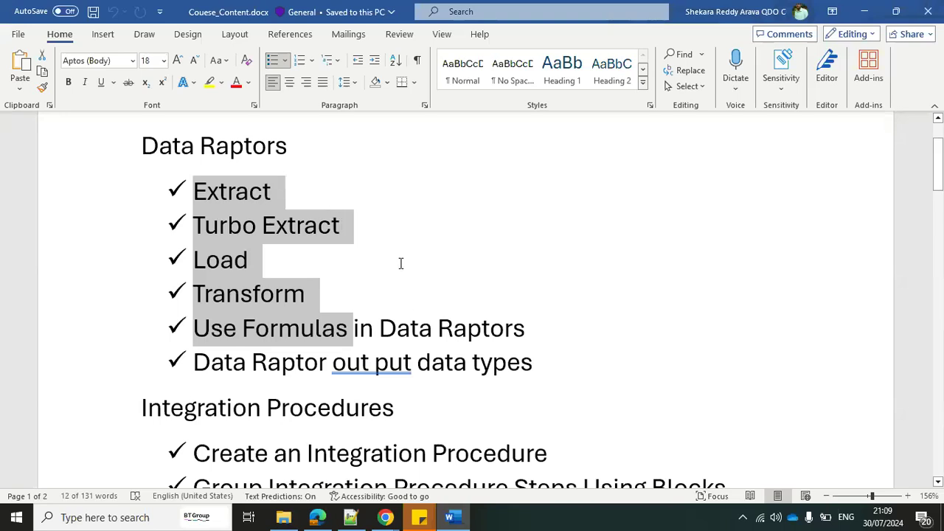
{"action": "scroll", "coordinate": [401, 264], "scroll_direction": "down", "scroll_amount": 2}
{"action": "scroll", "coordinate": [399, 258], "scroll_direction": "up", "scroll_amount": 3}
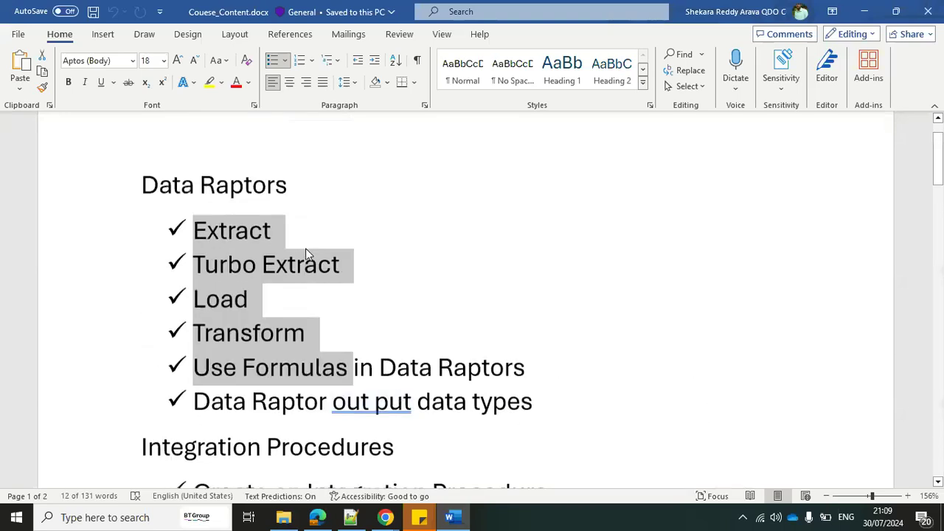
{"action": "scroll", "coordinate": [364, 247], "scroll_direction": "down", "scroll_amount": 1}
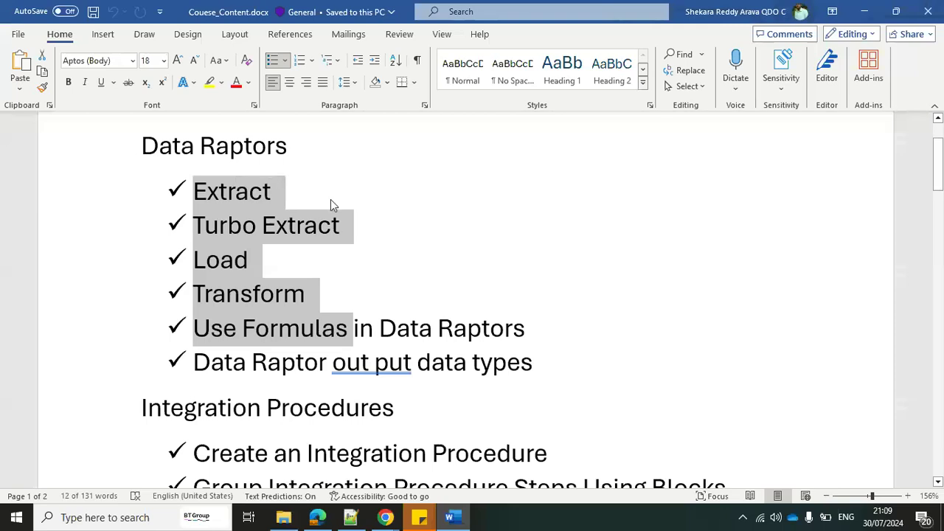
{"action": "scroll", "coordinate": [331, 205], "scroll_direction": "down", "scroll_amount": 1}
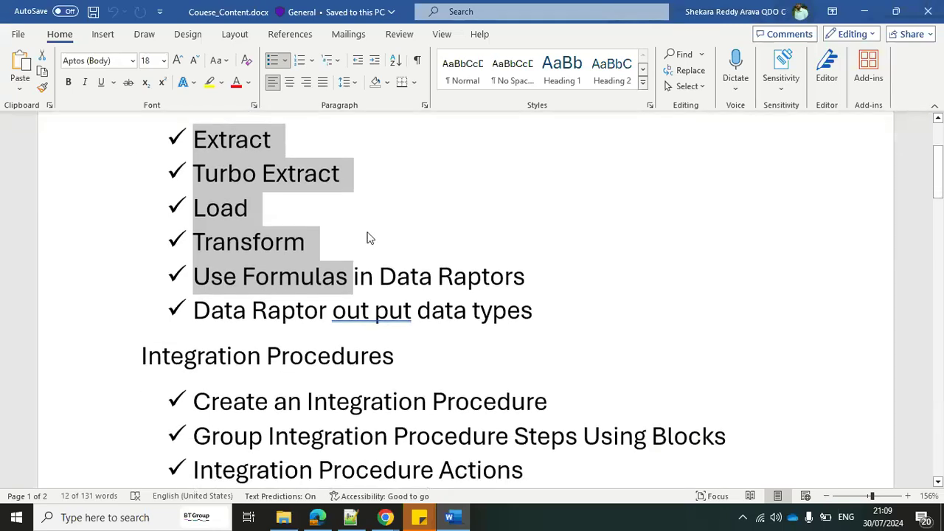
{"action": "scroll", "coordinate": [370, 237], "scroll_direction": "up", "scroll_amount": 1}
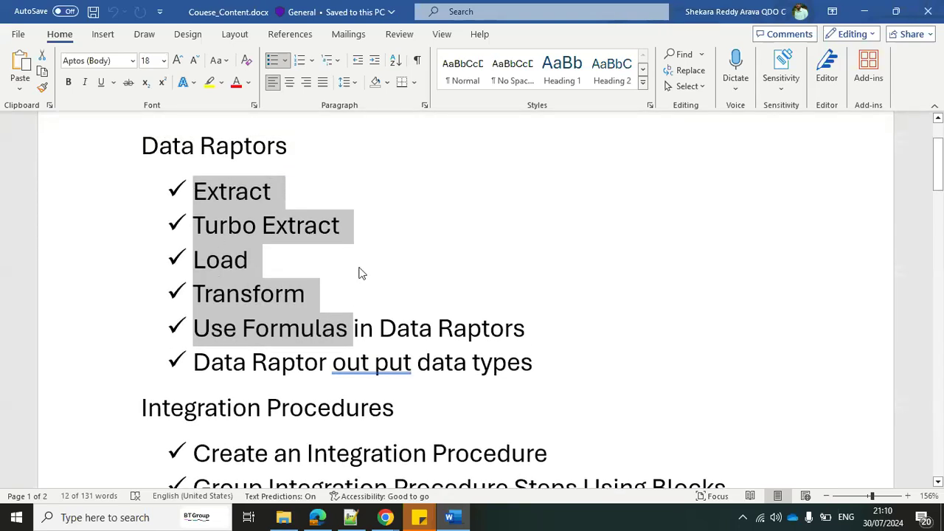
{"action": "scroll", "coordinate": [361, 274], "scroll_direction": "down", "scroll_amount": 1}
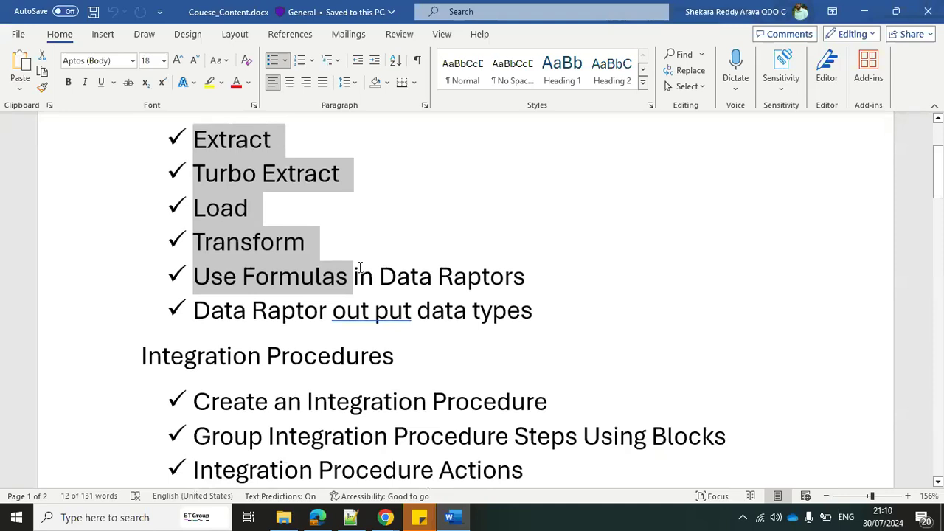
- Read through the Integration Procedures topics, from creating a procedure to continuation in long-running calls
{"action": "scroll", "coordinate": [369, 303], "scroll_direction": "down", "scroll_amount": 1}
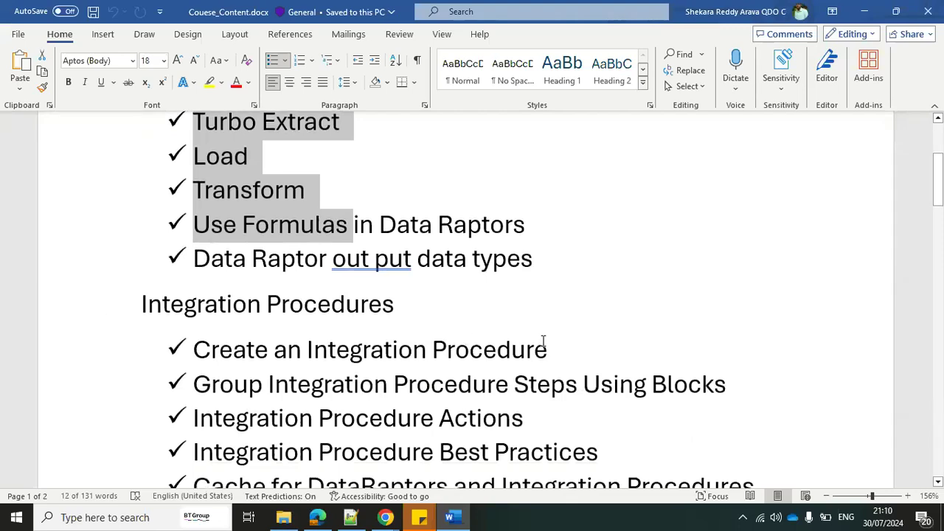
{"action": "scroll", "coordinate": [473, 341], "scroll_direction": "down", "scroll_amount": 1}
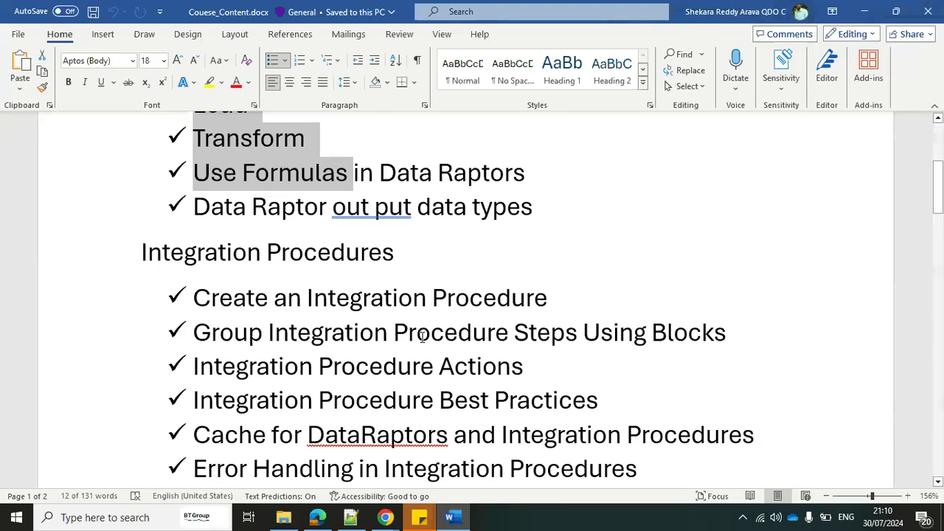
{"action": "scroll", "coordinate": [527, 369], "scroll_direction": "down", "scroll_amount": 2}
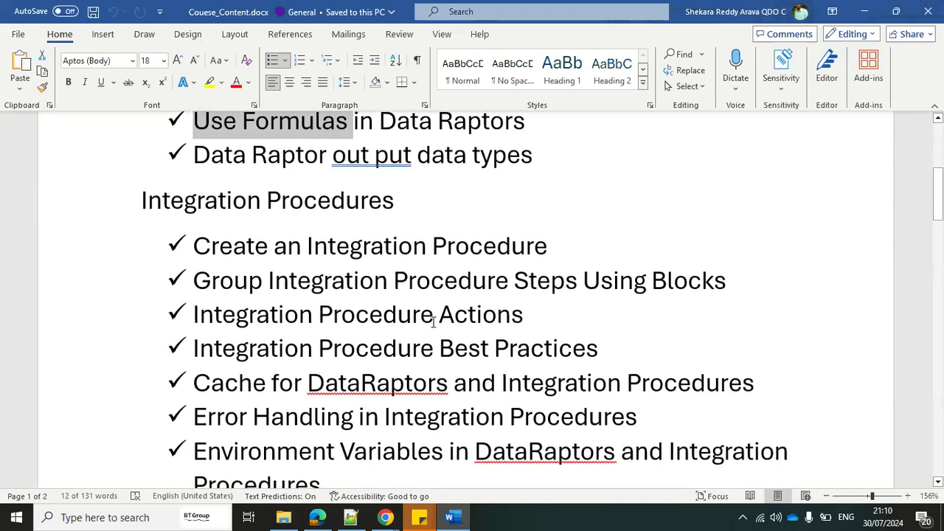
{"action": "scroll", "coordinate": [433, 308], "scroll_direction": "down", "scroll_amount": 2}
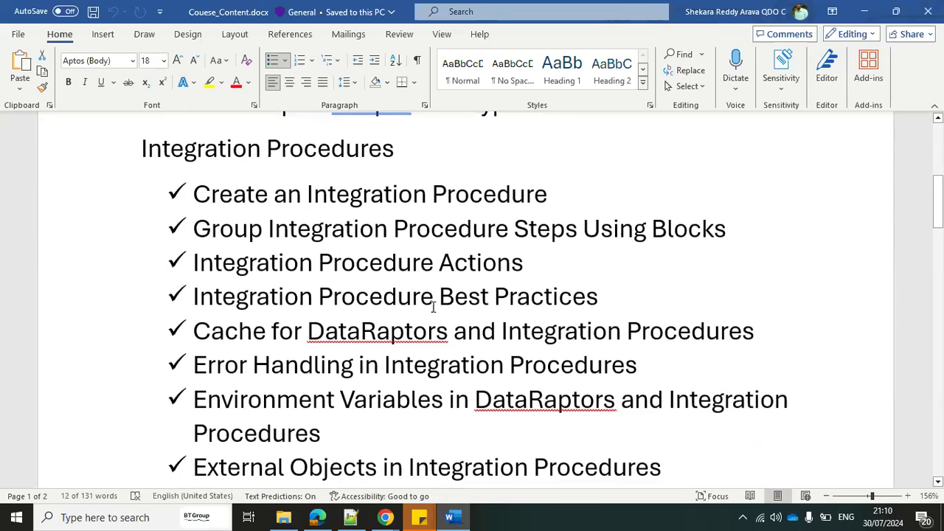
{"action": "scroll", "coordinate": [433, 308], "scroll_direction": "up", "scroll_amount": 6}
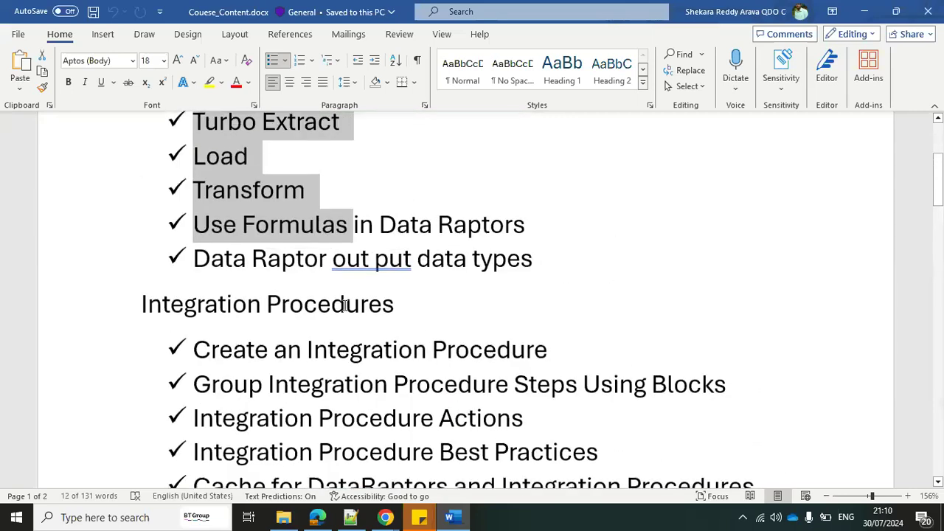
{"action": "scroll", "coordinate": [374, 319], "scroll_direction": "down", "scroll_amount": 15}
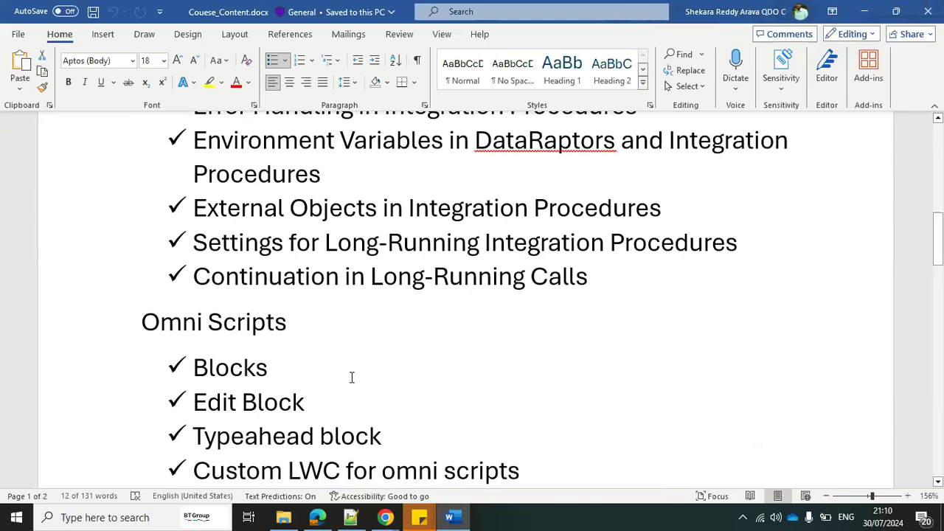
{"action": "scroll", "coordinate": [356, 395], "scroll_direction": "up", "scroll_amount": 5}
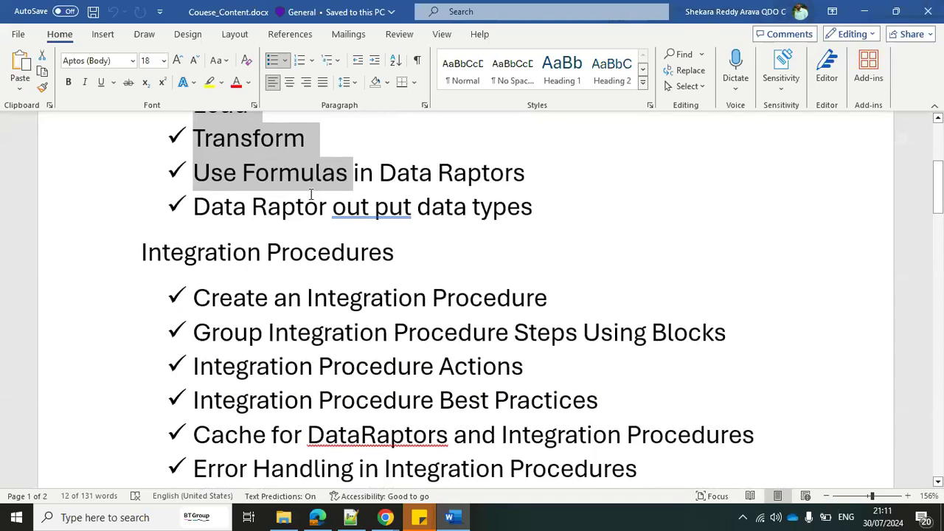
{"action": "scroll", "coordinate": [476, 239], "scroll_direction": "down", "scroll_amount": 6}
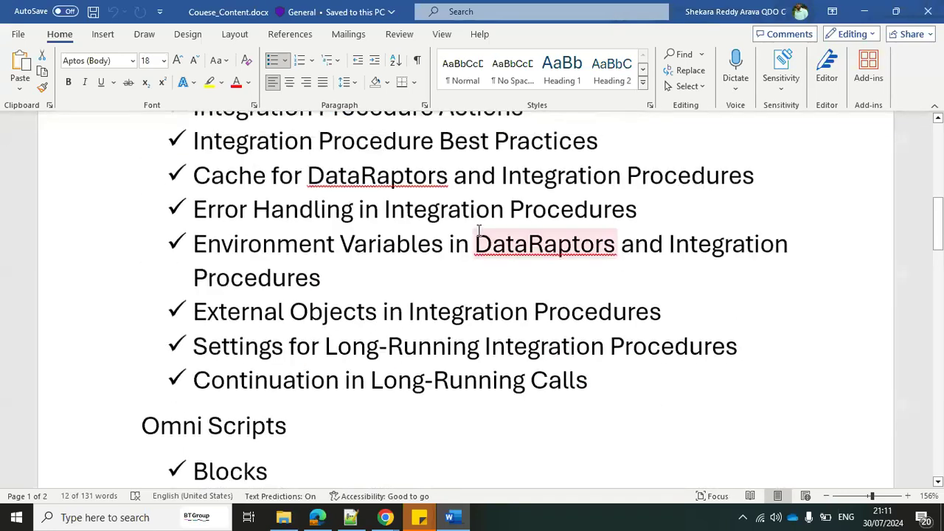
- Review the Omni Scripts topics and the Flex Cards topics on the second page of the outline
{"action": "scroll", "coordinate": [480, 224], "scroll_direction": "down", "scroll_amount": 1}
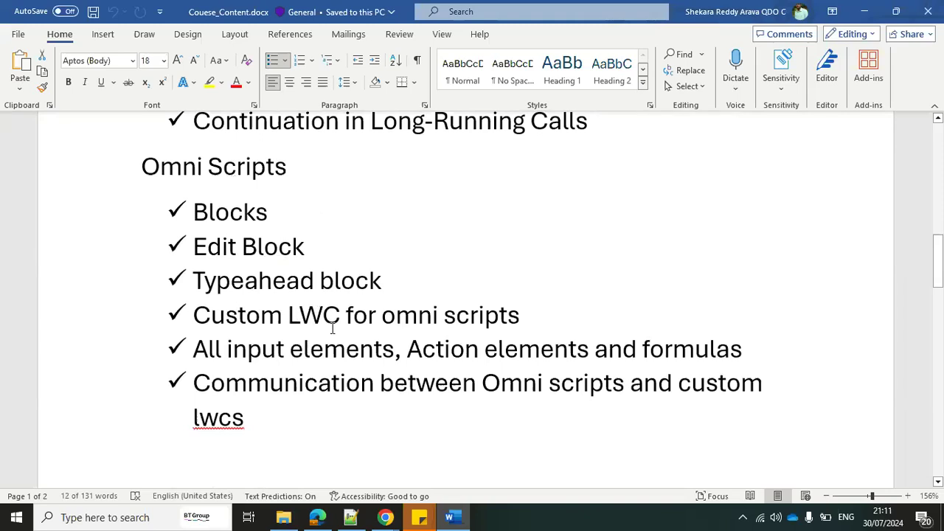
{"action": "scroll", "coordinate": [298, 358], "scroll_direction": "down", "scroll_amount": 8}
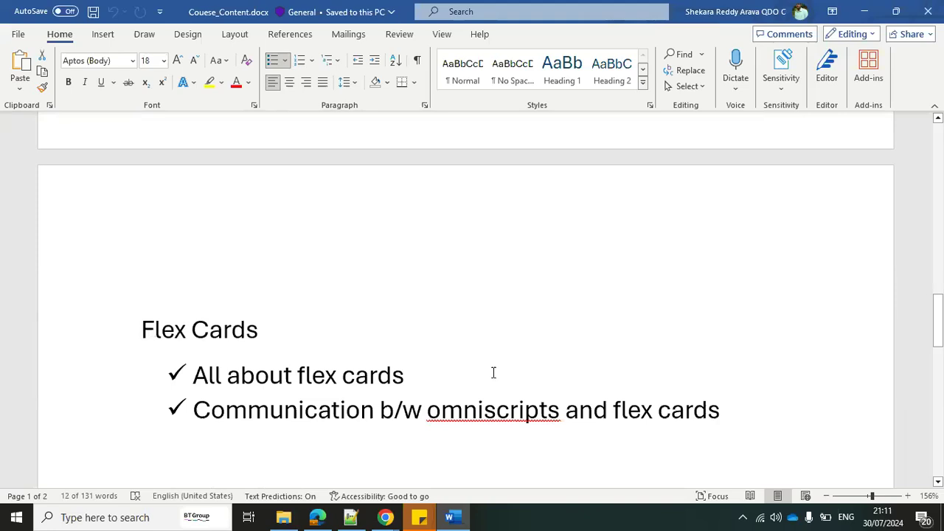
{"action": "scroll", "coordinate": [521, 378], "scroll_direction": "down", "scroll_amount": 1}
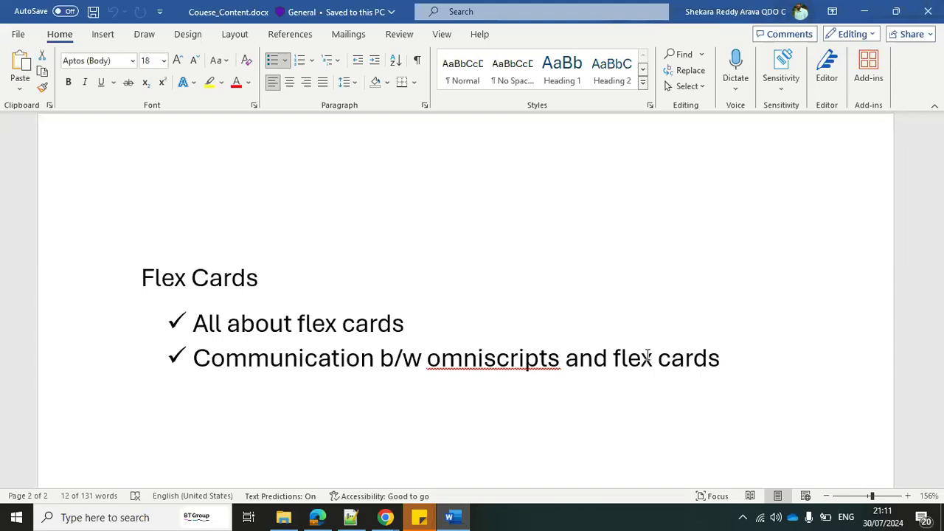
{"action": "scroll", "coordinate": [647, 354], "scroll_direction": "down", "scroll_amount": 1}
{"action": "scroll", "coordinate": [647, 354], "scroll_direction": "up", "scroll_amount": 3}
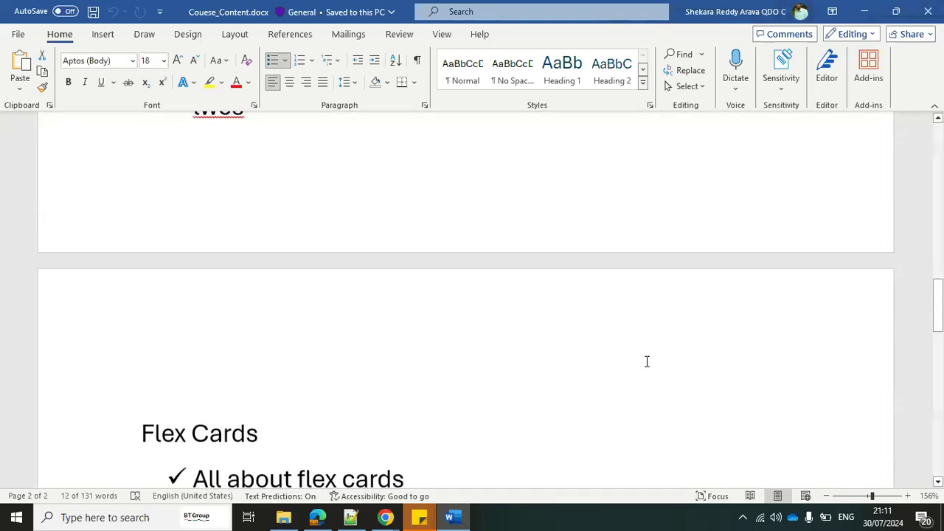
{"action": "scroll", "coordinate": [647, 361], "scroll_direction": "up", "scroll_amount": 1}
{"action": "scroll", "coordinate": [642, 362], "scroll_direction": "up", "scroll_amount": 1}
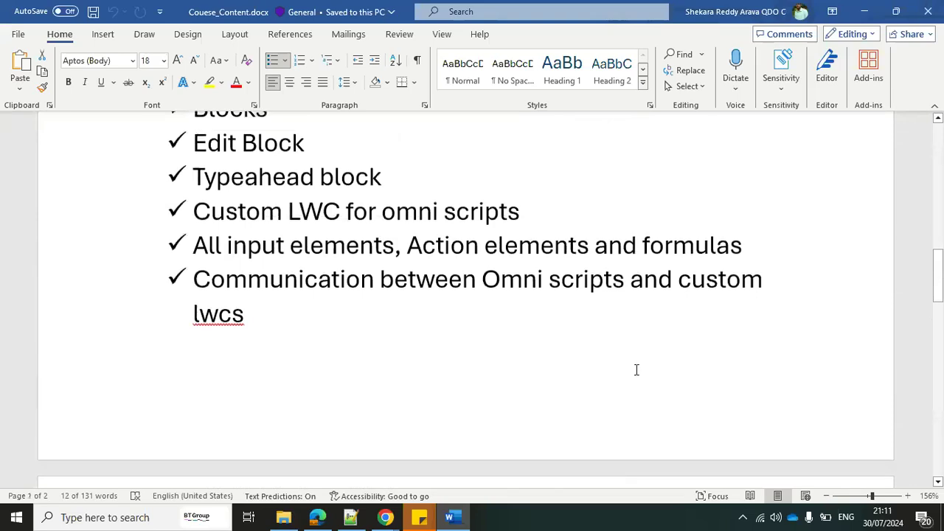
{"action": "scroll", "coordinate": [631, 372], "scroll_direction": "down", "scroll_amount": 5}
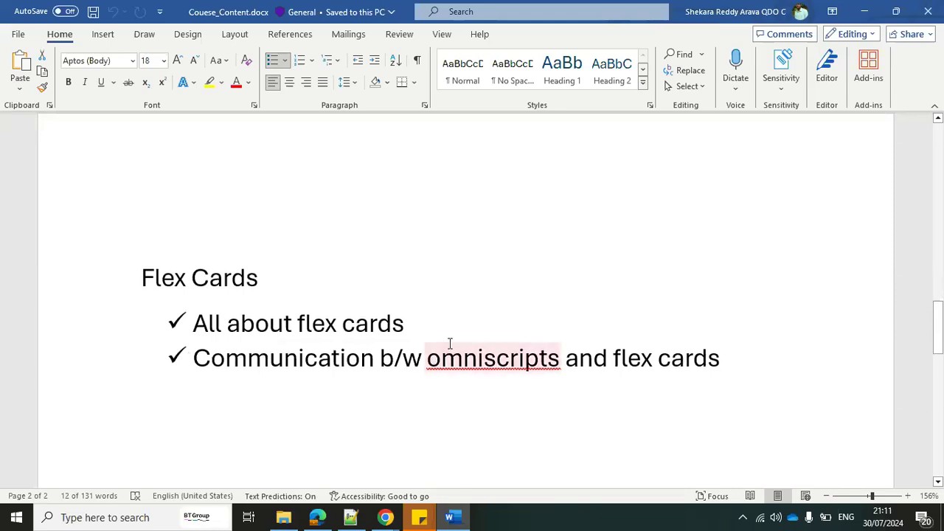
{"action": "scroll", "coordinate": [400, 354], "scroll_direction": "up", "scroll_amount": 1}
{"action": "scroll", "coordinate": [400, 353], "scroll_direction": "up", "scroll_amount": 5}
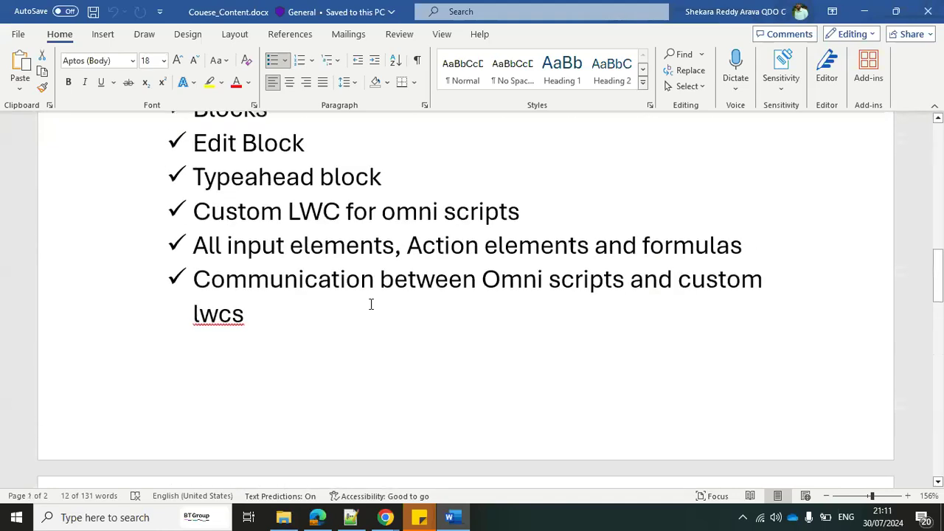
- Look back over the outline from Omni Scripts up to the Data Raptors heading at its beginning
{"action": "scroll", "coordinate": [371, 304], "scroll_direction": "up", "scroll_amount": 3}
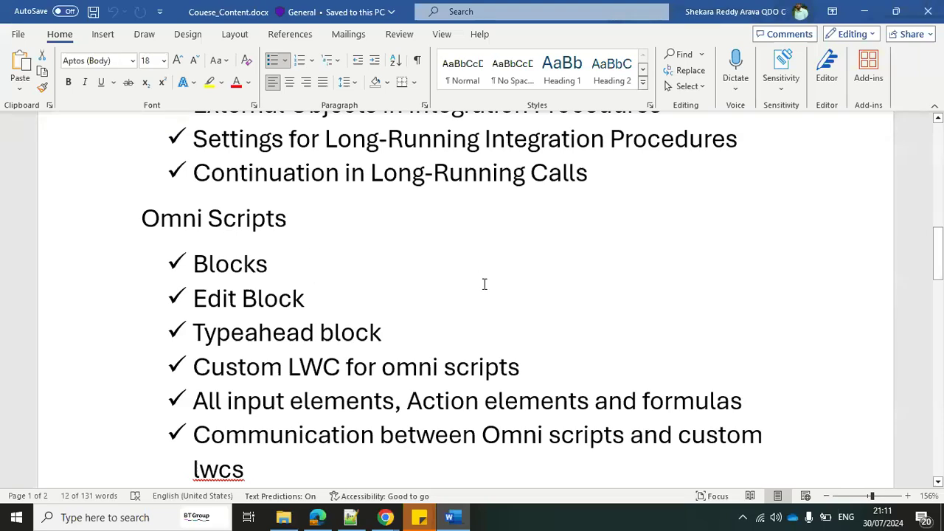
{"action": "scroll", "coordinate": [485, 284], "scroll_direction": "down", "scroll_amount": 1}
{"action": "scroll", "coordinate": [485, 284], "scroll_direction": "up", "scroll_amount": 3}
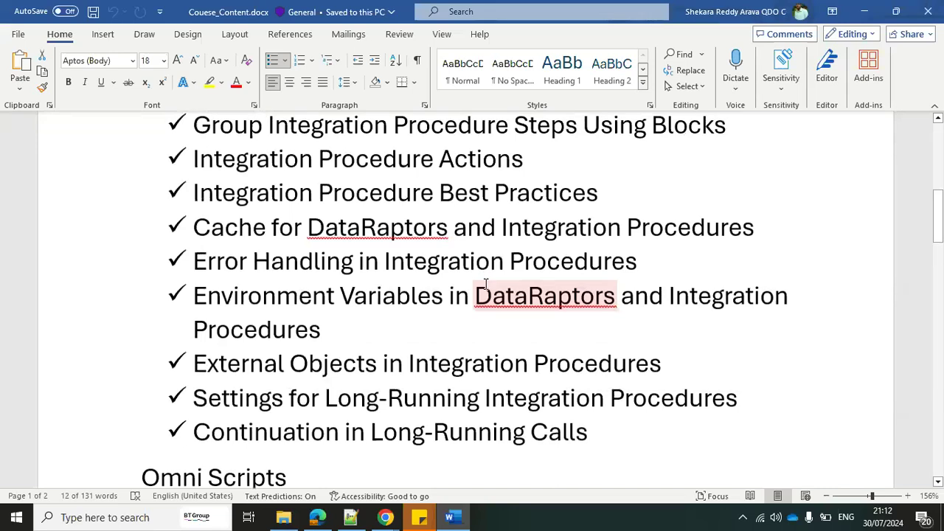
{"action": "scroll", "coordinate": [485, 284], "scroll_direction": "up", "scroll_amount": 4}
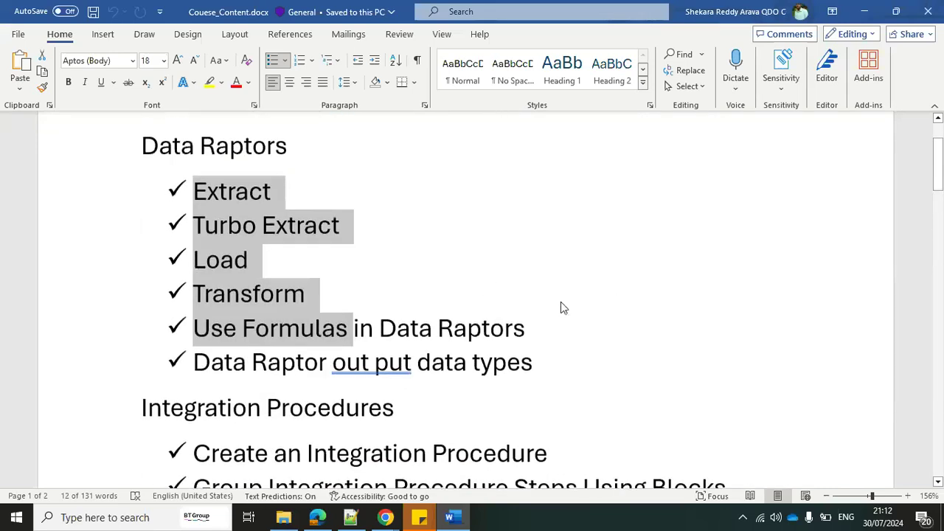
{"action": "scroll", "coordinate": [612, 270], "scroll_direction": "up", "scroll_amount": 1}
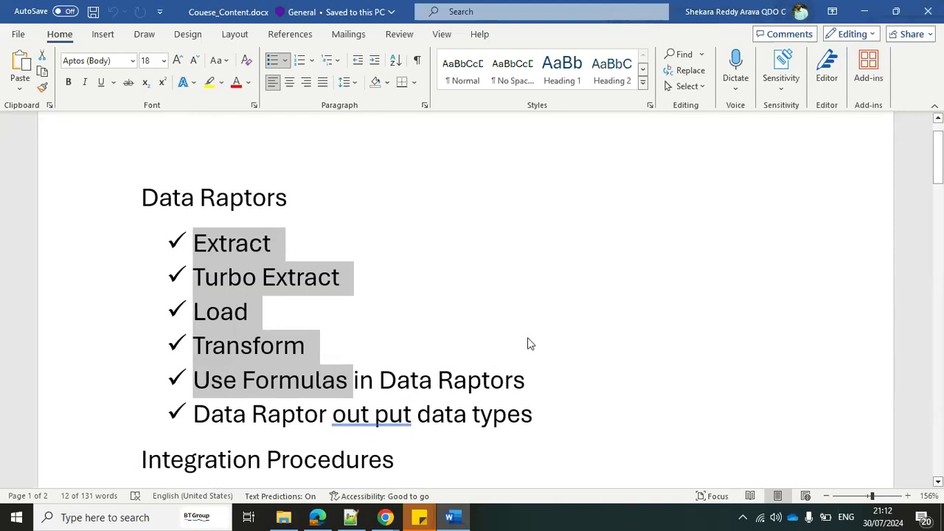
- Clear the text selection in the course outline and return to the Data Raptors heading at its beginning
{"action": "scroll", "coordinate": [529, 343], "scroll_direction": "down", "scroll_amount": 1}
{"action": "mouse_move", "coordinate": [385, 518]}
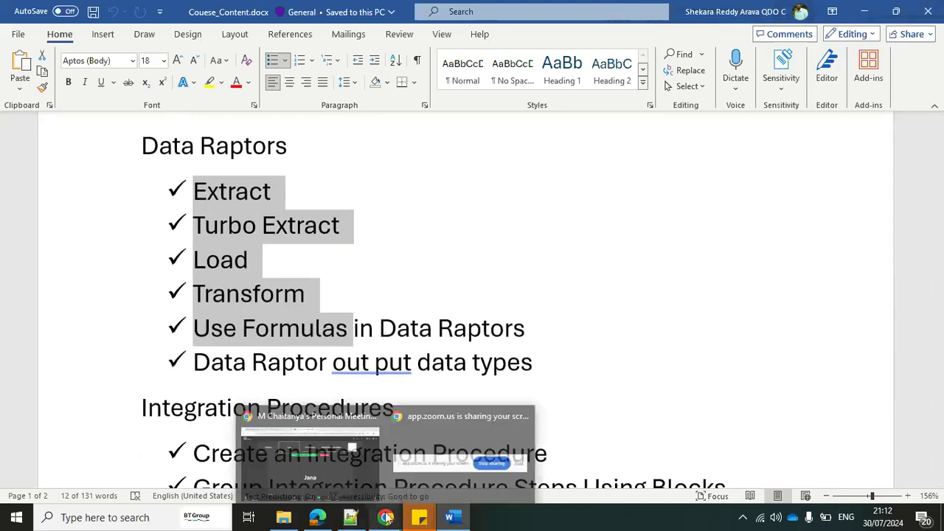
{"action": "left_click", "coordinate": [669, 309]}
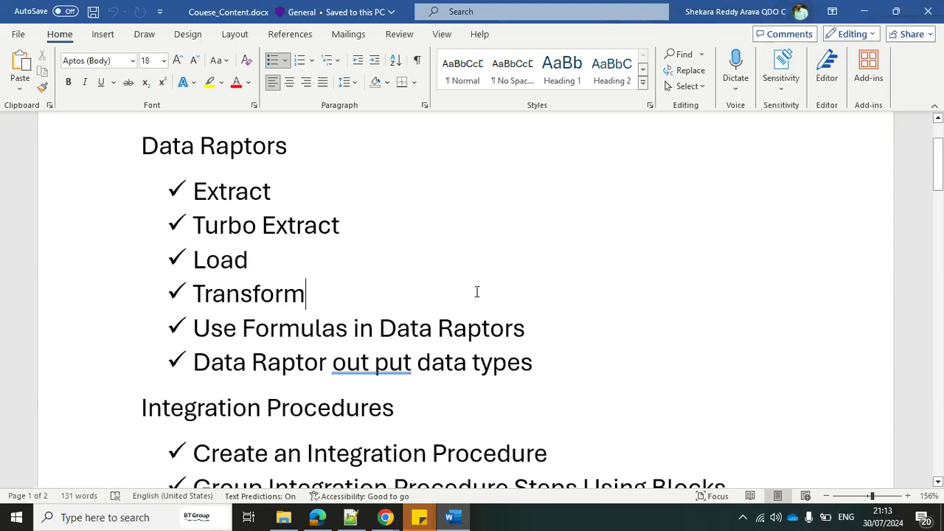
{"action": "scroll", "coordinate": [477, 292], "scroll_direction": "up", "scroll_amount": 1}
{"action": "scroll", "coordinate": [477, 292], "scroll_direction": "up", "scroll_amount": 2}
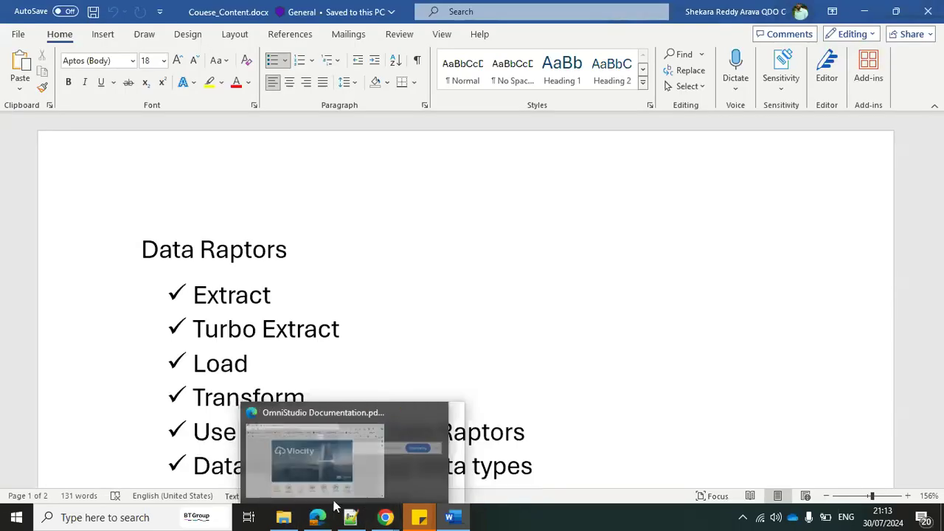
- Switch to Edge and look over the cover page of OmniStudio Documentation.pdf, including the row of industry icons
{"action": "left_click", "coordinate": [334, 505]}
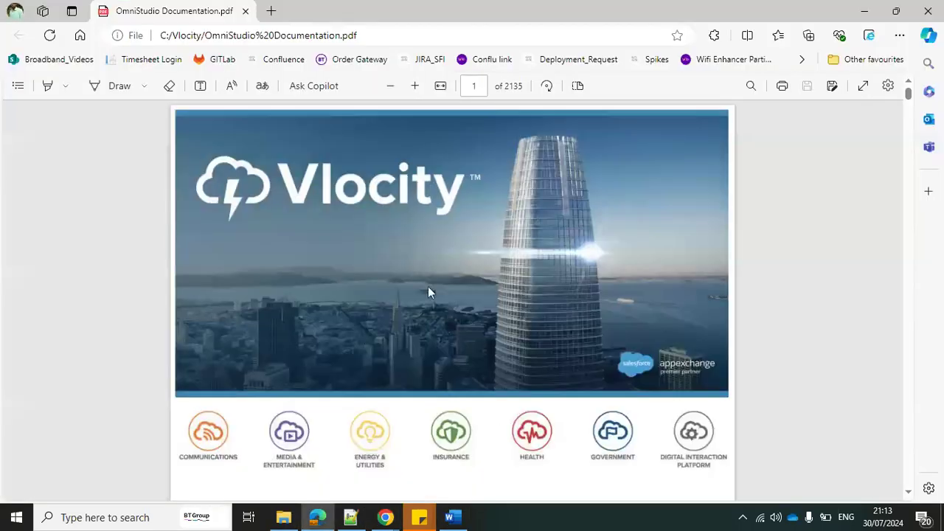
{"action": "scroll", "coordinate": [431, 292], "scroll_direction": "down", "scroll_amount": 1}
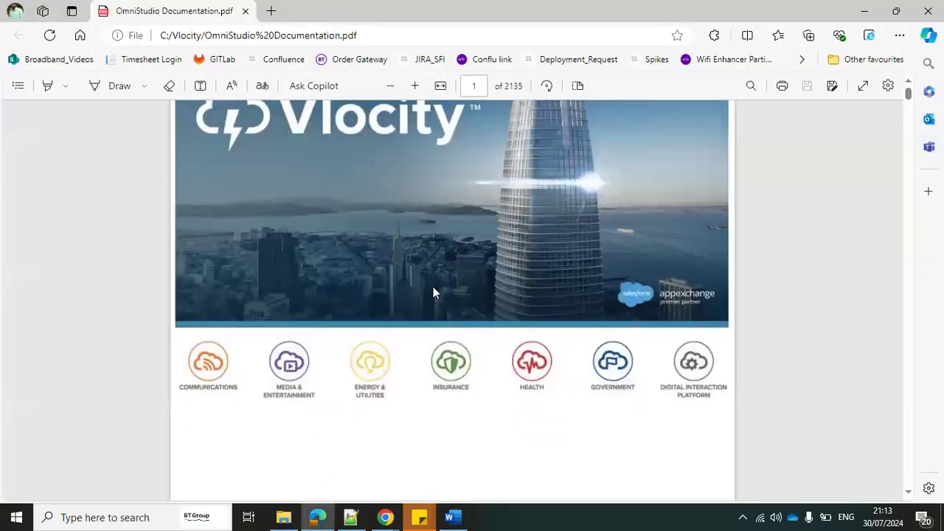
{"action": "scroll", "coordinate": [434, 288], "scroll_direction": "down", "scroll_amount": 1}
{"action": "scroll", "coordinate": [433, 287], "scroll_direction": "up", "scroll_amount": 2}
{"action": "scroll", "coordinate": [411, 251], "scroll_direction": "down", "scroll_amount": 1}
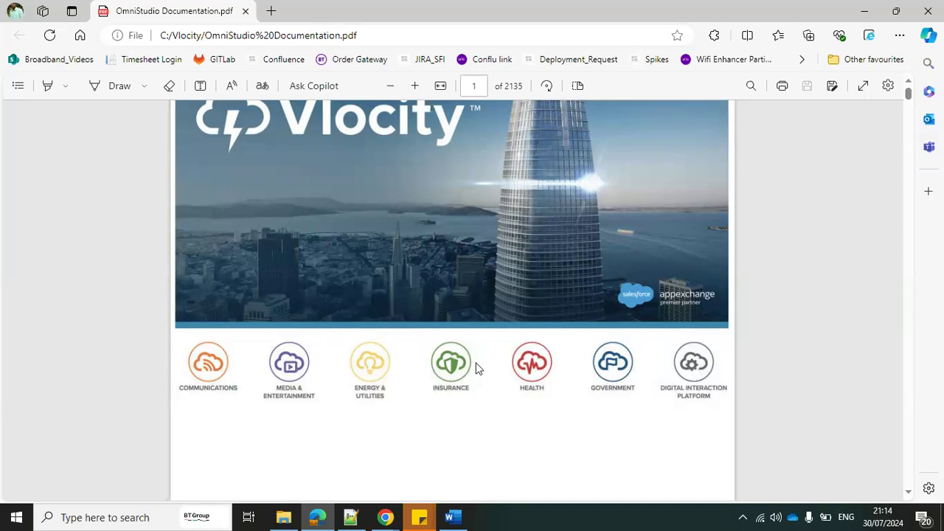
{"action": "scroll", "coordinate": [475, 368], "scroll_direction": "down", "scroll_amount": 2}
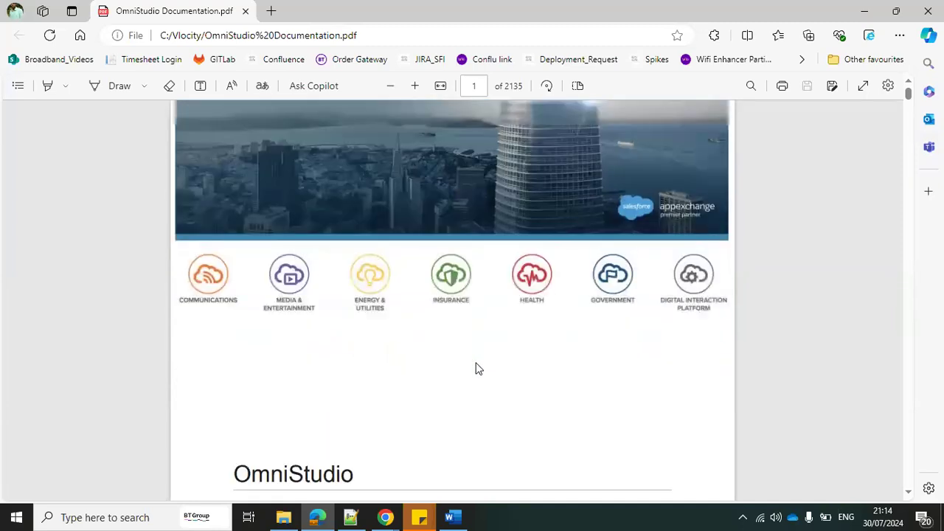
{"action": "scroll", "coordinate": [476, 368], "scroll_direction": "up", "scroll_amount": 4}
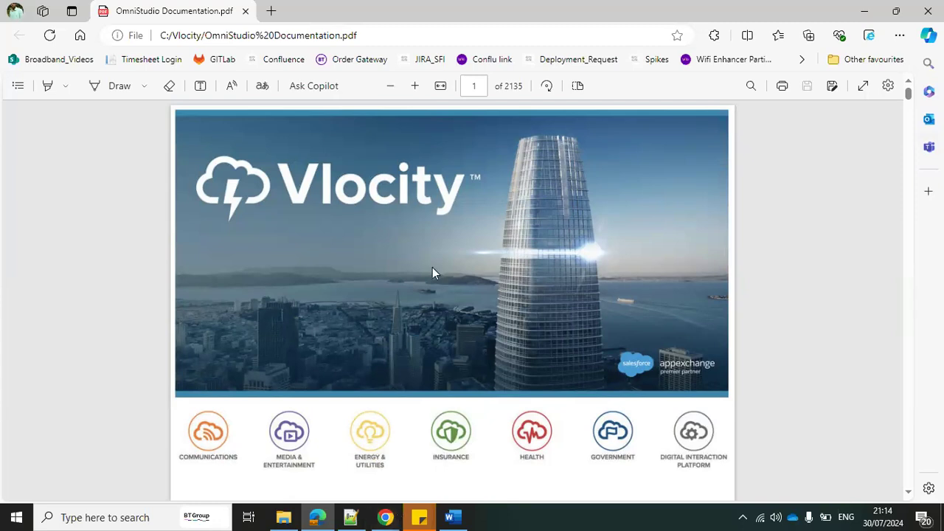
- Switch to Chrome and view the Zoom meeting and the OmniStudio DataRaptor list
{"action": "left_click", "coordinate": [385, 516]}
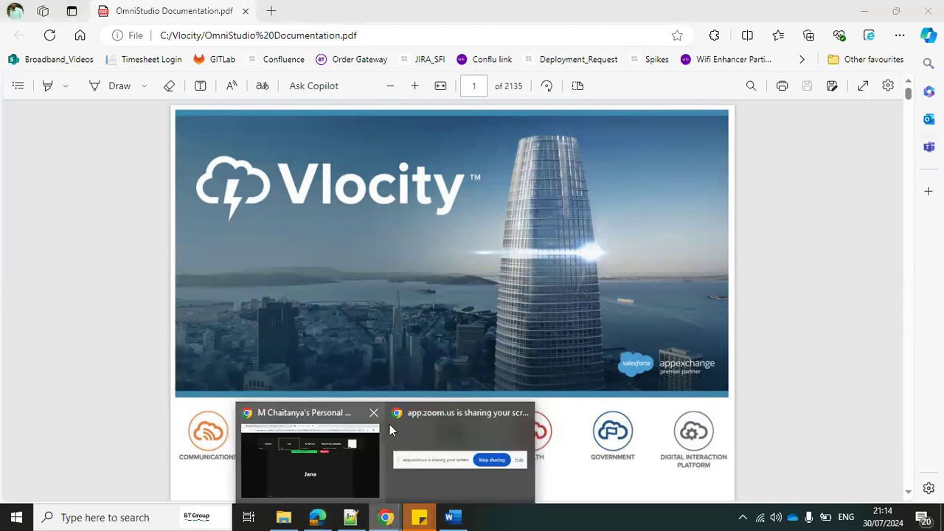
{"action": "left_click", "coordinate": [301, 457]}
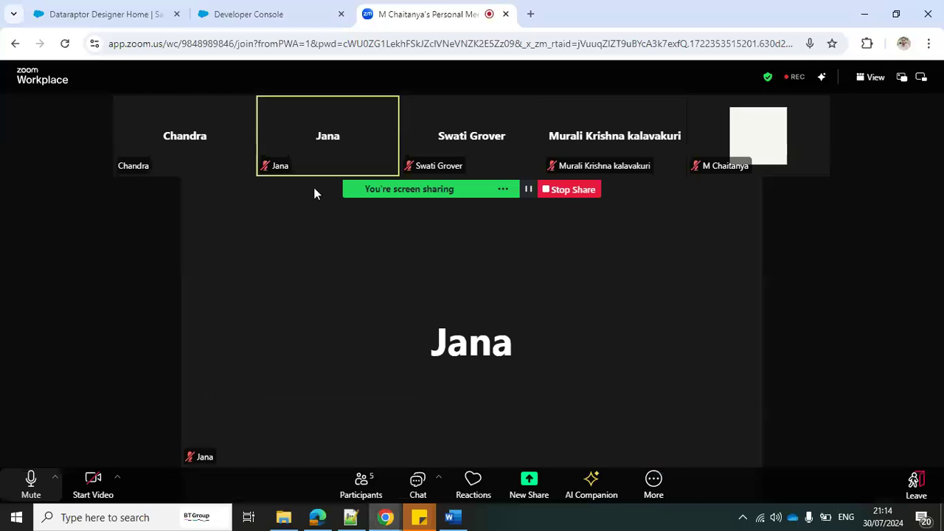
{"action": "left_click", "coordinate": [104, 14]}
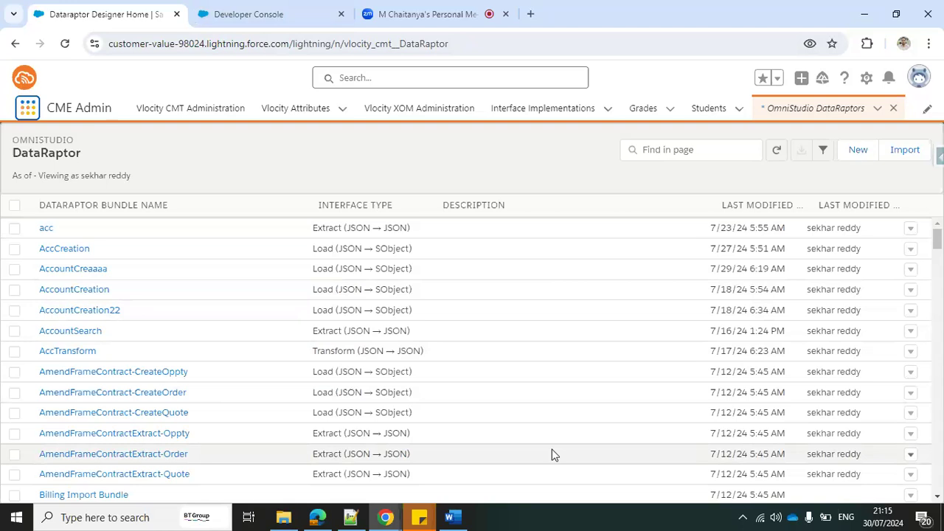
{"action": "left_click", "coordinate": [433, 15]}
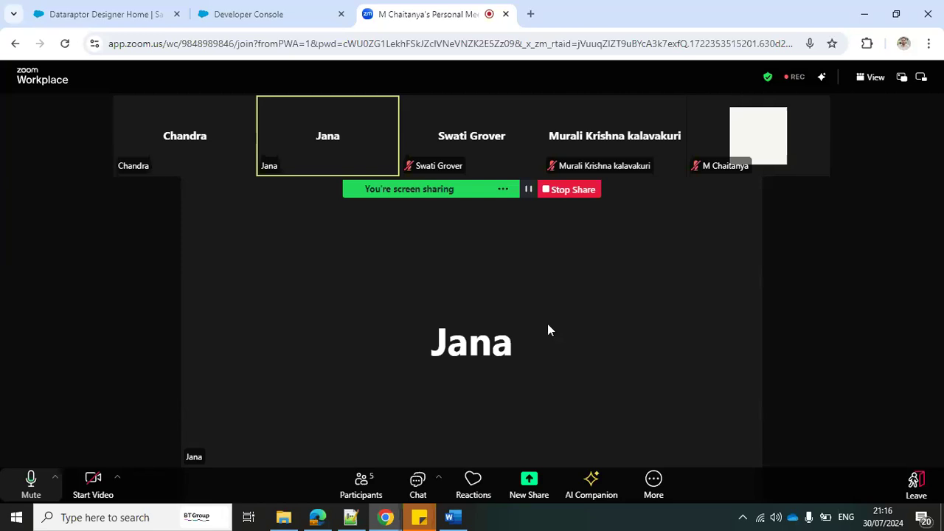
- Open the CaseWrapper class in the Developer Console and examine its Account and Contact properties
{"action": "left_click", "coordinate": [267, 17]}
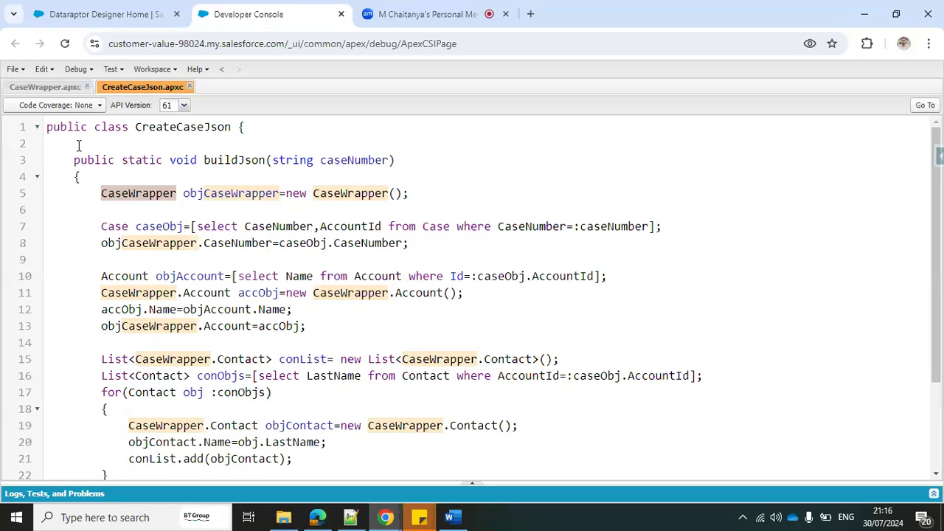
{"action": "left_click", "coordinate": [51, 88]}
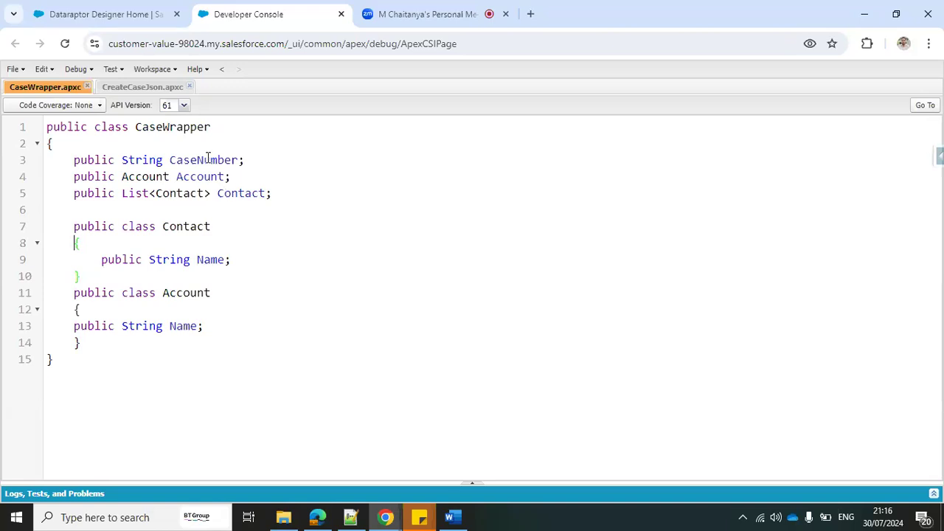
{"action": "left_click", "coordinate": [170, 128]}
{"action": "left_click", "coordinate": [197, 177]}
{"action": "left_click", "coordinate": [236, 195]}
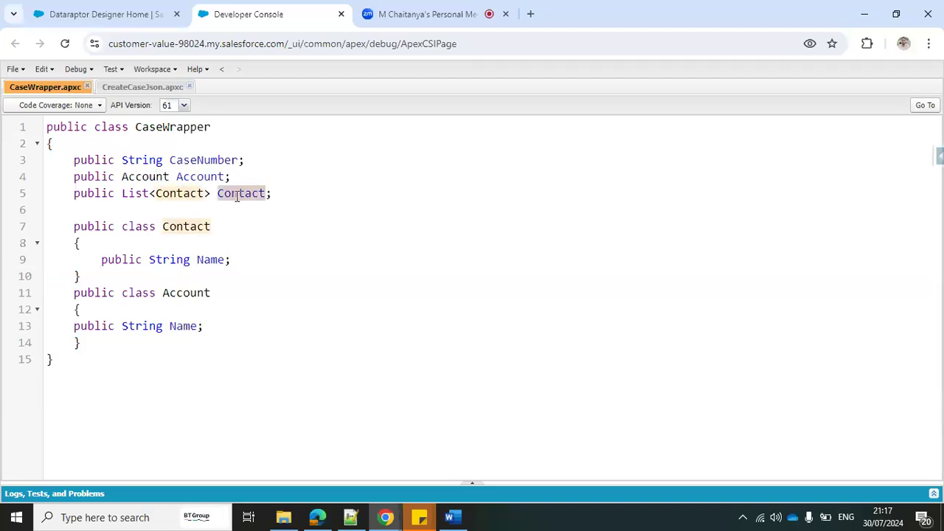
{"action": "left_click", "coordinate": [138, 209]}
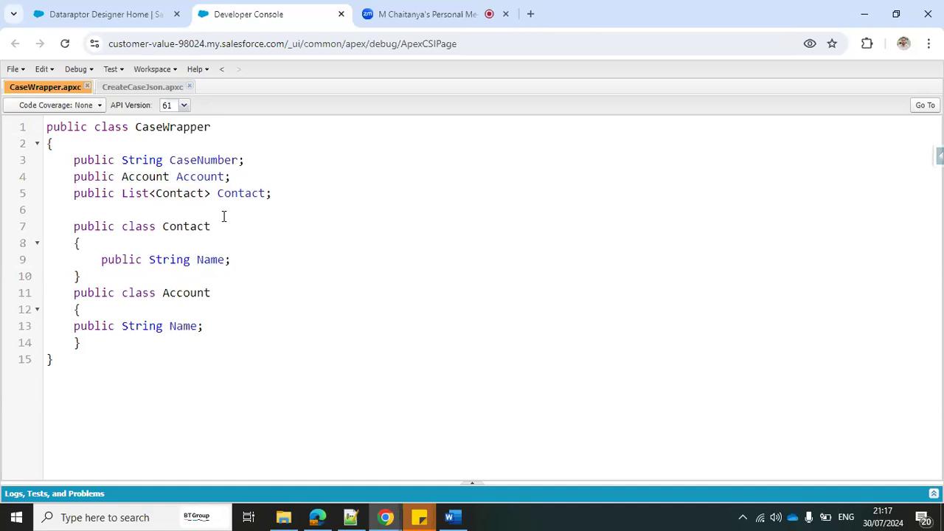
{"action": "left_click", "coordinate": [156, 126]}
- In the CreateCaseJson class, examine buildJson's caseNumber parameter, the Case query and the objCaseWrapper variable
{"action": "left_click", "coordinate": [126, 90]}
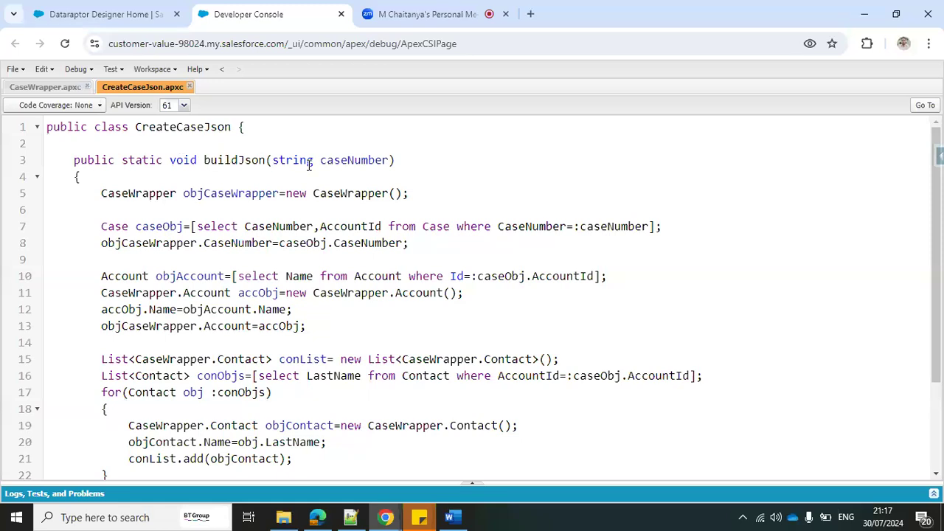
{"action": "left_click", "coordinate": [336, 160]}
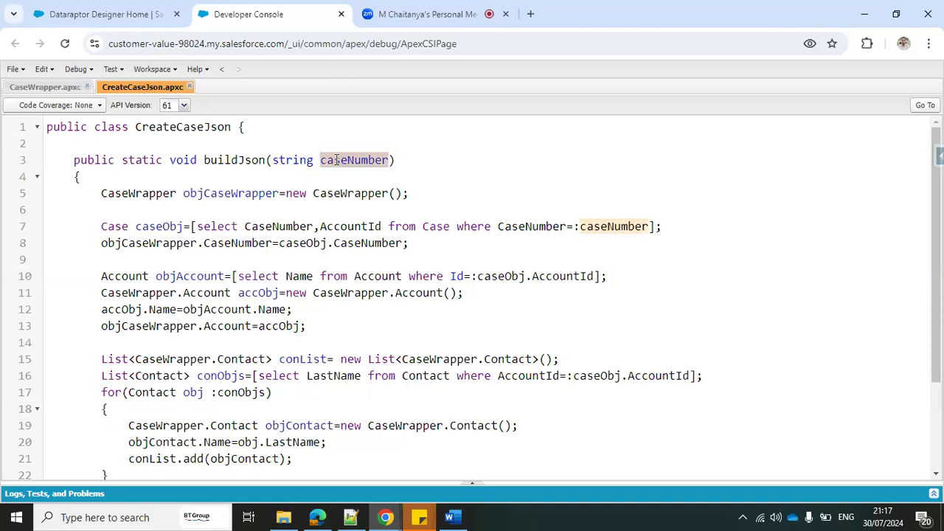
{"action": "left_click", "coordinate": [115, 229]}
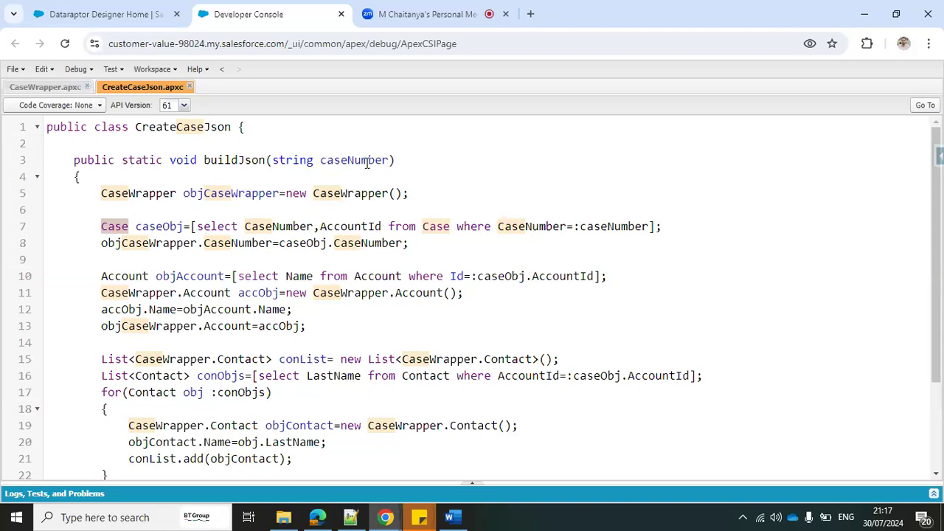
{"action": "left_click", "coordinate": [164, 226]}
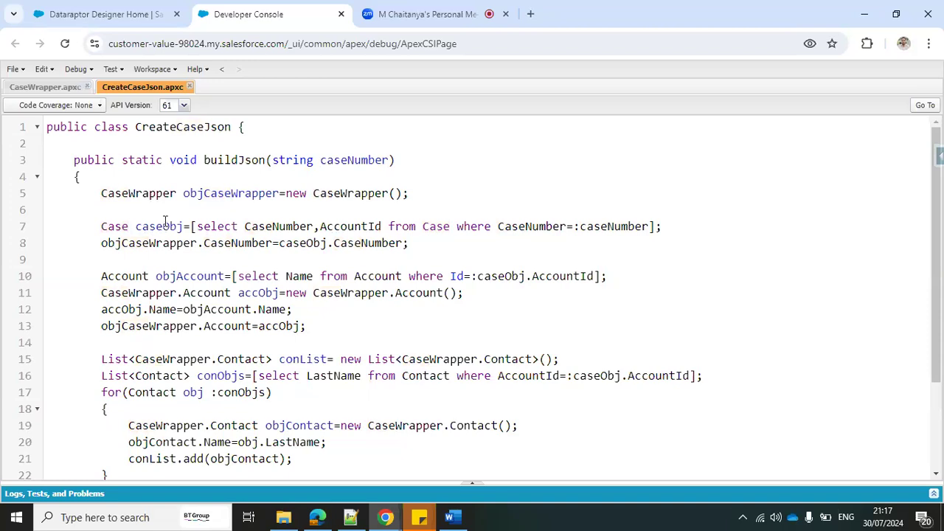
{"action": "left_click", "coordinate": [225, 193]}
{"action": "double_click", "coordinate": [219, 193]}
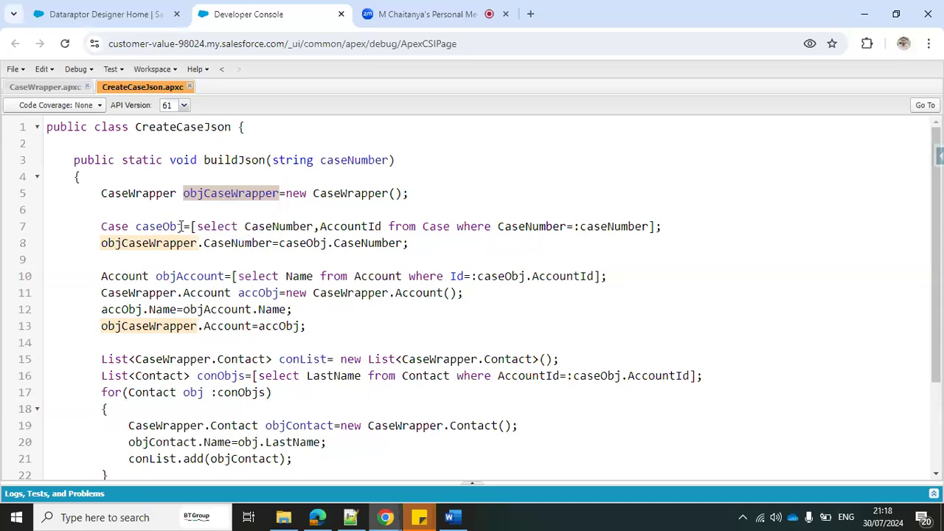
- Trace the CaseNumber assignment in CreateCaseJson to the CaseNumber property in CaseWrapper and to the caseObj query
{"action": "double_click", "coordinate": [230, 244]}
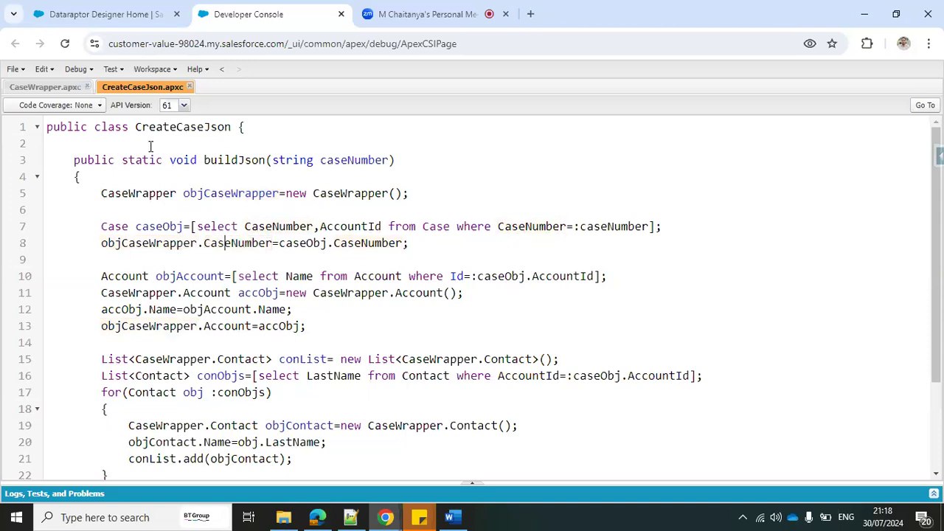
{"action": "left_click", "coordinate": [45, 87]}
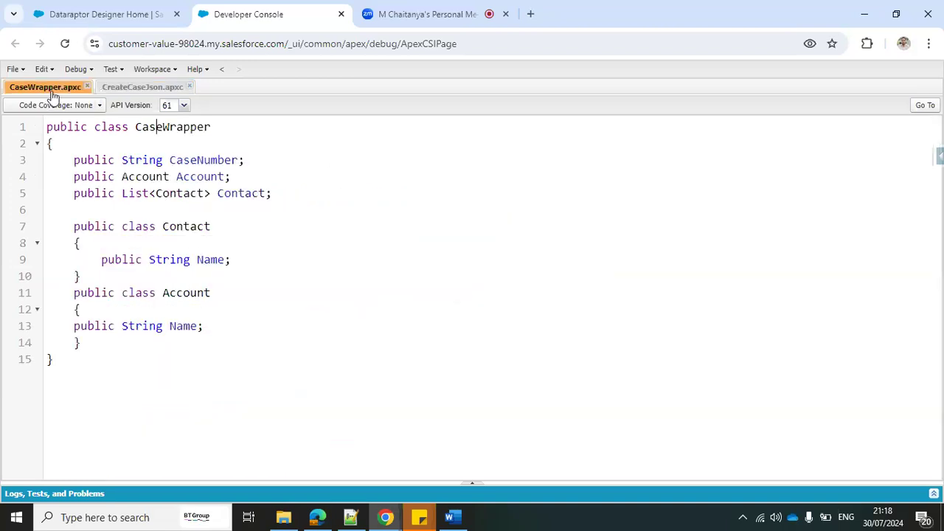
{"action": "left_click", "coordinate": [183, 163]}
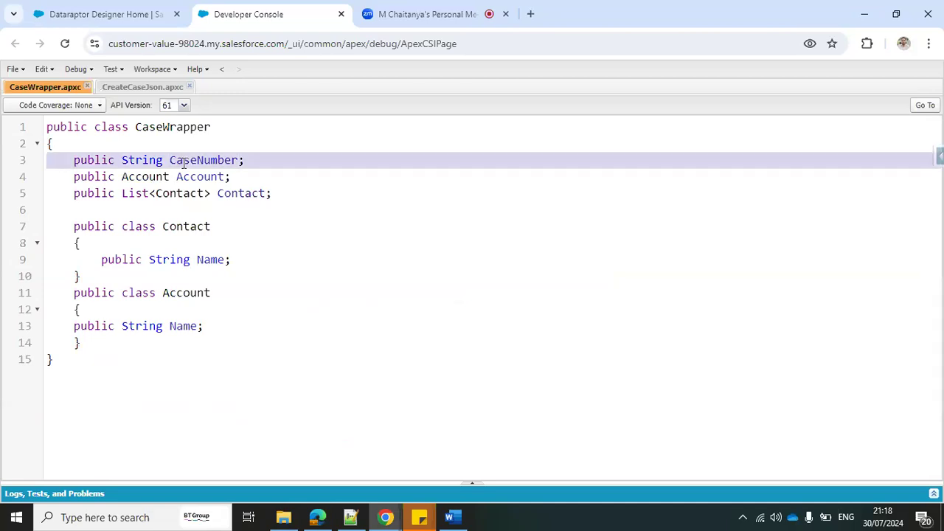
{"action": "left_click", "coordinate": [167, 90]}
{"action": "left_click", "coordinate": [115, 226]}
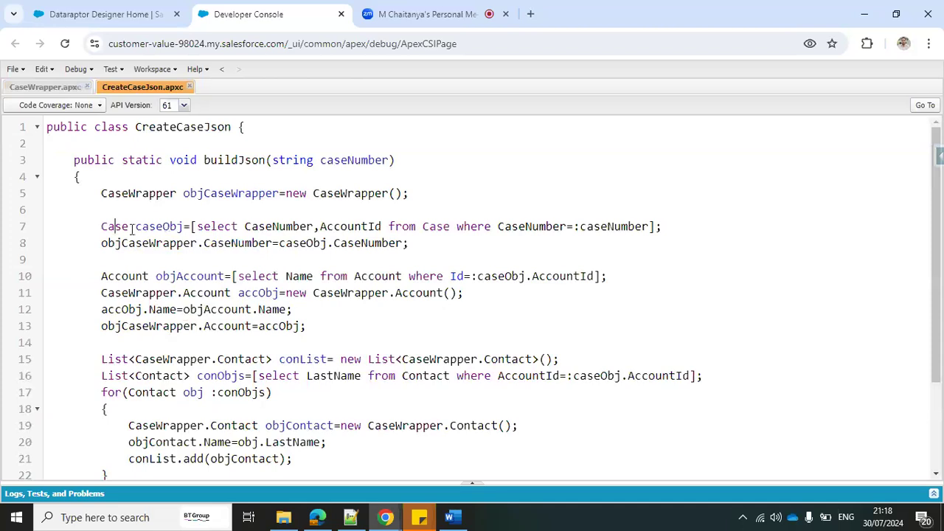
{"action": "left_click", "coordinate": [171, 228]}
- Examine the objAccount query in CreateCaseJson and its filter on caseObj.AccountId
{"action": "double_click", "coordinate": [173, 277]}
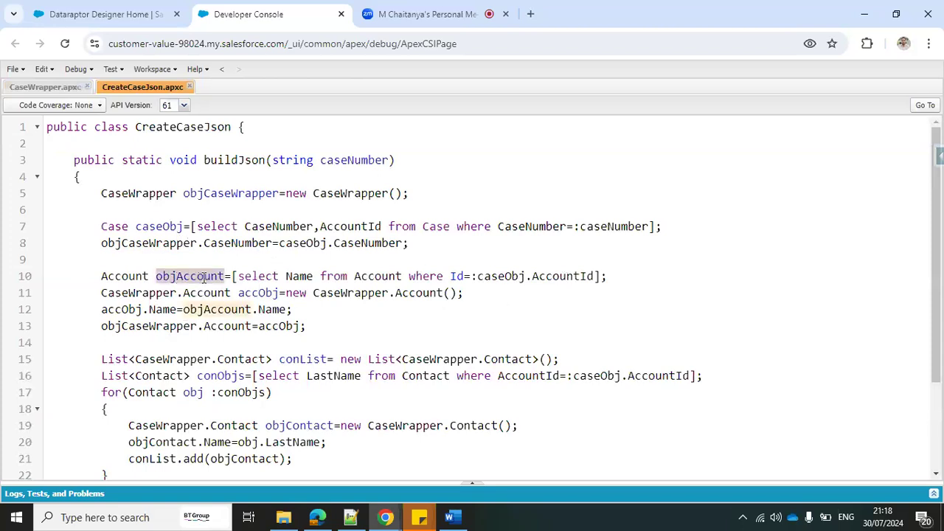
{"action": "left_click", "coordinate": [376, 280]}
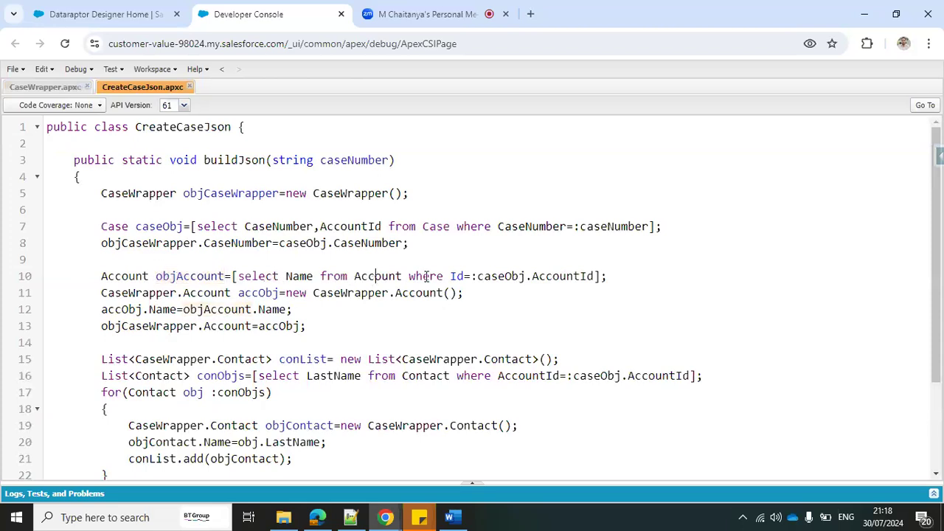
{"action": "double_click", "coordinate": [492, 276]}
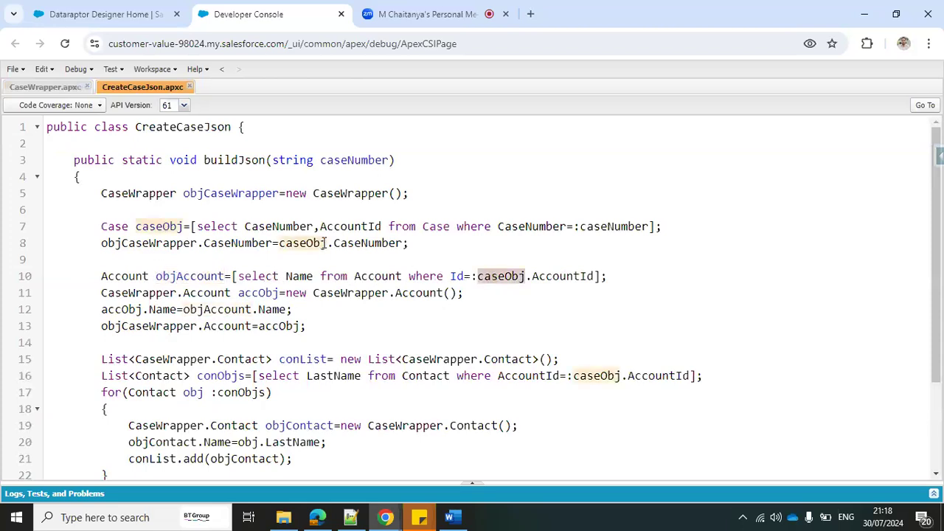
{"action": "left_click", "coordinate": [568, 276]}
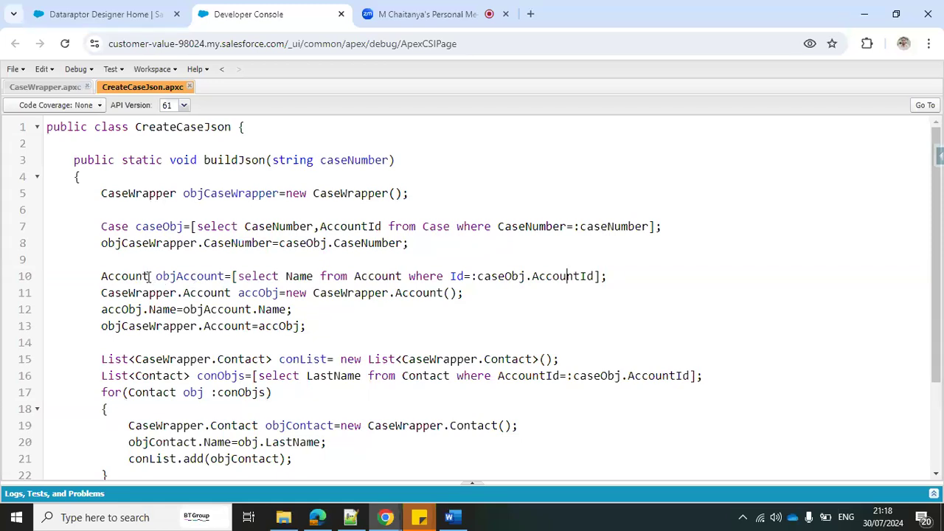
- Compare the Account property in CaseWrapper with the line in CreateCaseJson that creates accObj as a CaseWrapper.Account
{"action": "left_click", "coordinate": [69, 90]}
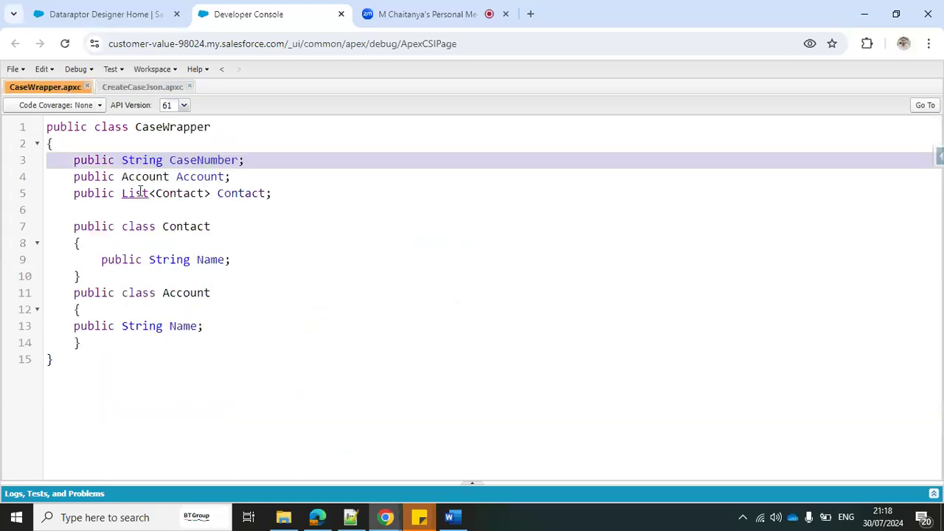
{"action": "left_click", "coordinate": [155, 176]}
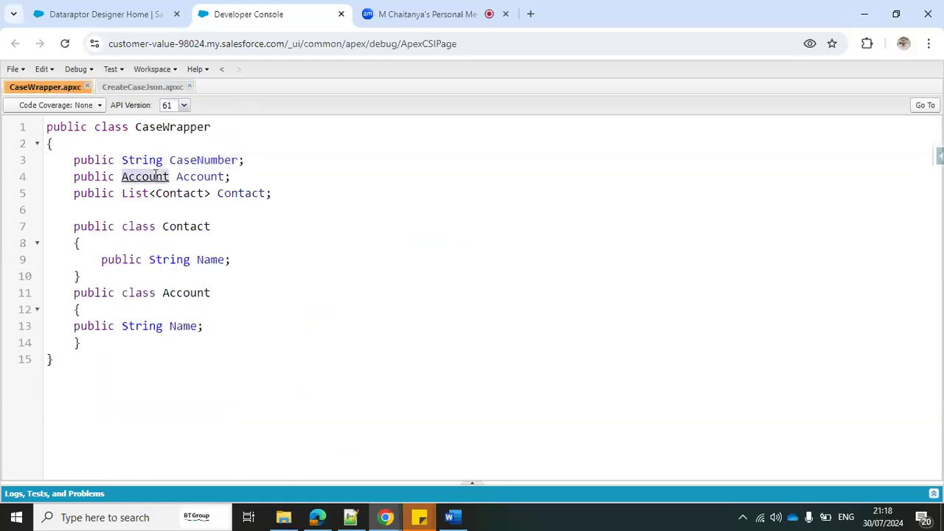
{"action": "left_click", "coordinate": [144, 88]}
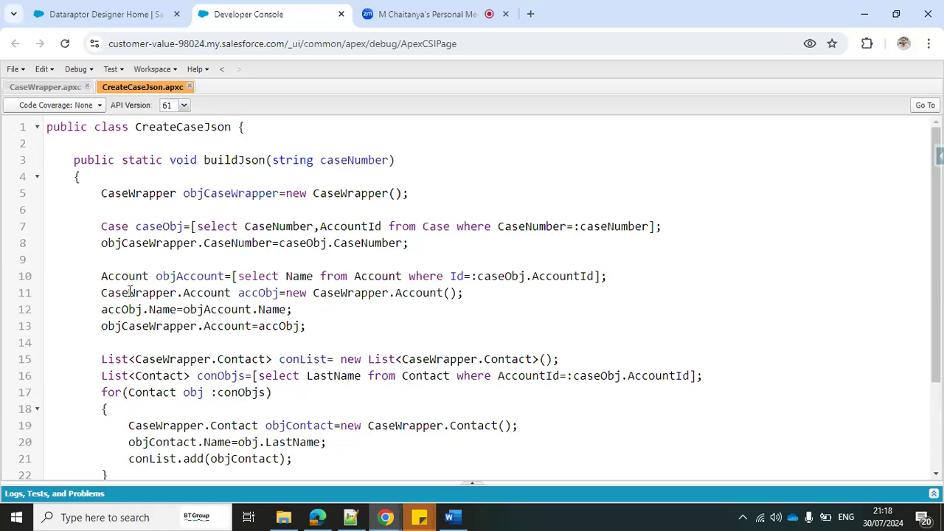
{"action": "left_click", "coordinate": [176, 276]}
{"action": "left_click", "coordinate": [129, 293]}
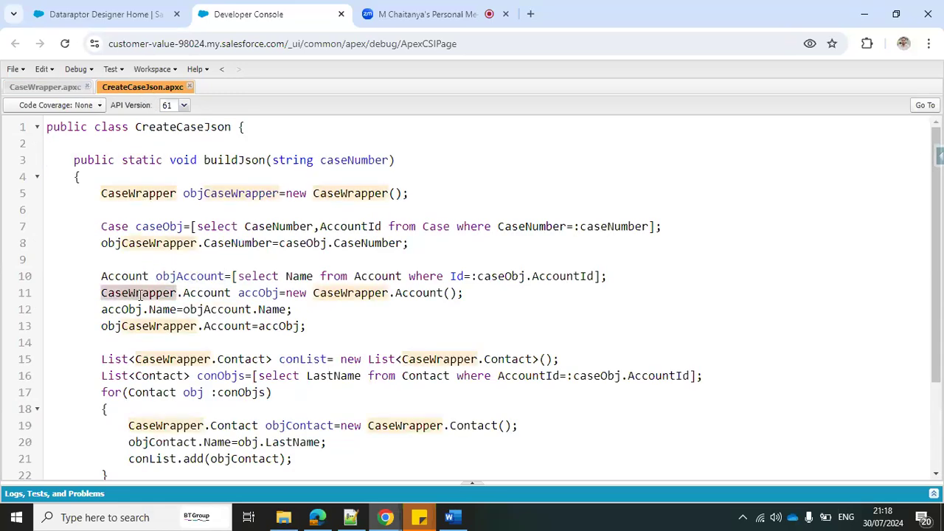
{"action": "left_click", "coordinate": [205, 296]}
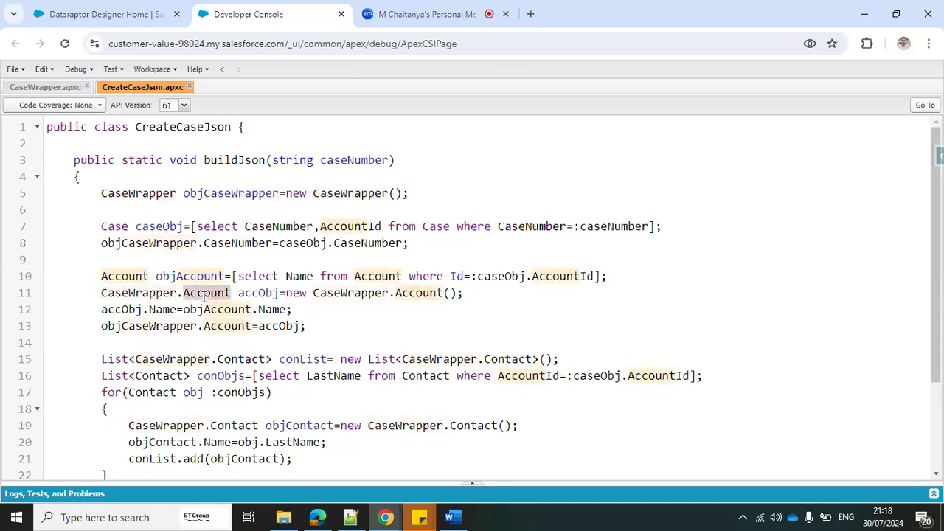
{"action": "left_click", "coordinate": [251, 293]}
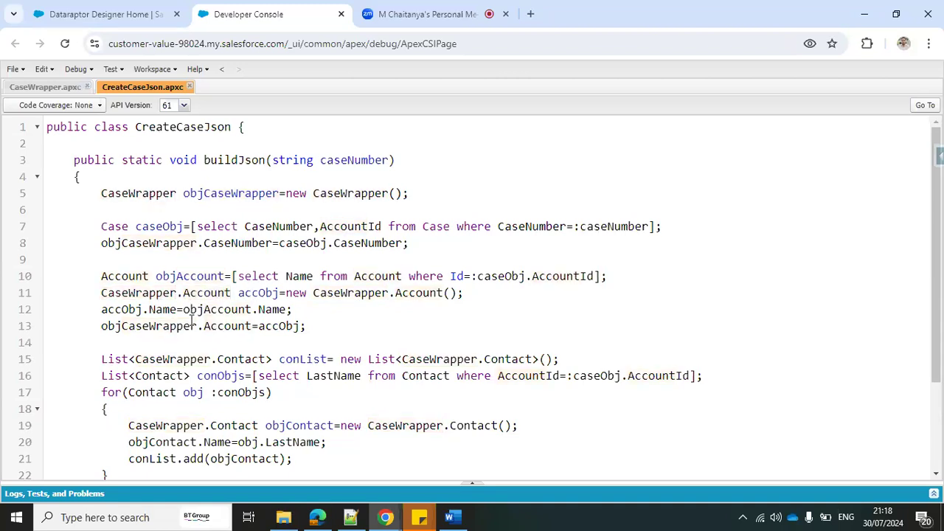
- Trace accObj.Name to the objAccount query in CreateCaseJson and examine the assignment of accObj to objCaseWrapper.Account
{"action": "left_click", "coordinate": [322, 325]}
{"action": "left_click_drag", "start_coordinate": [322, 325], "coordinate": [149, 310]}
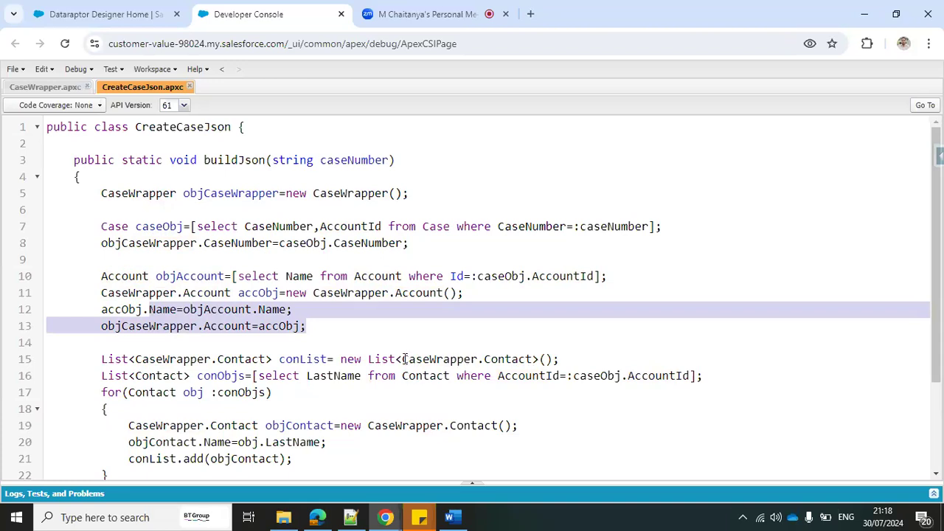
{"action": "left_click", "coordinate": [182, 277]}
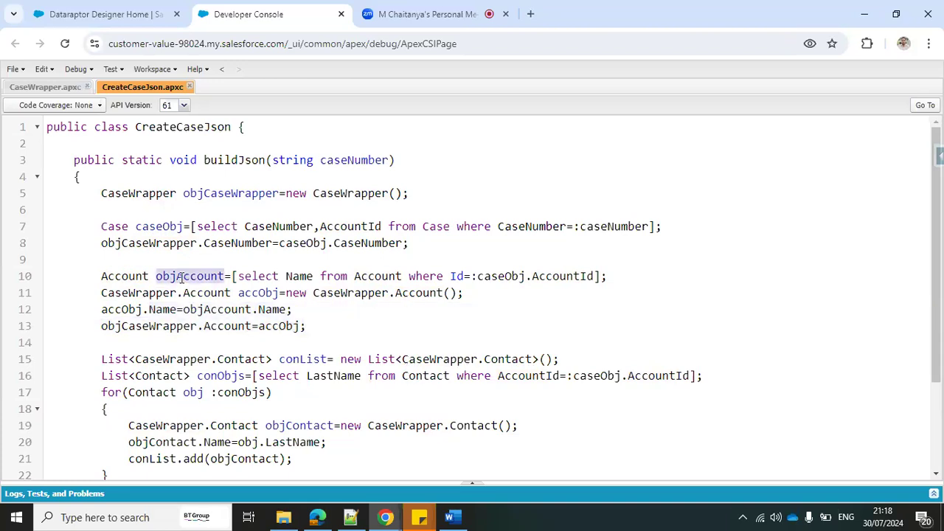
- Trace the Contact query's caseObj.AccountId filter in CreateCaseJson back to the caseObj query, and compare it with the objAccount query
{"action": "scroll", "coordinate": [392, 329], "scroll_direction": "down", "scroll_amount": 2}
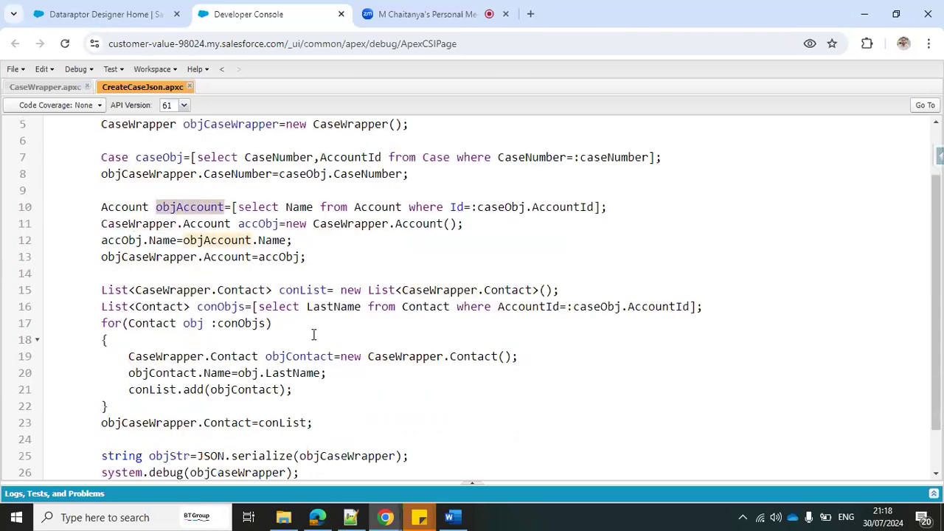
{"action": "left_click", "coordinate": [271, 308]}
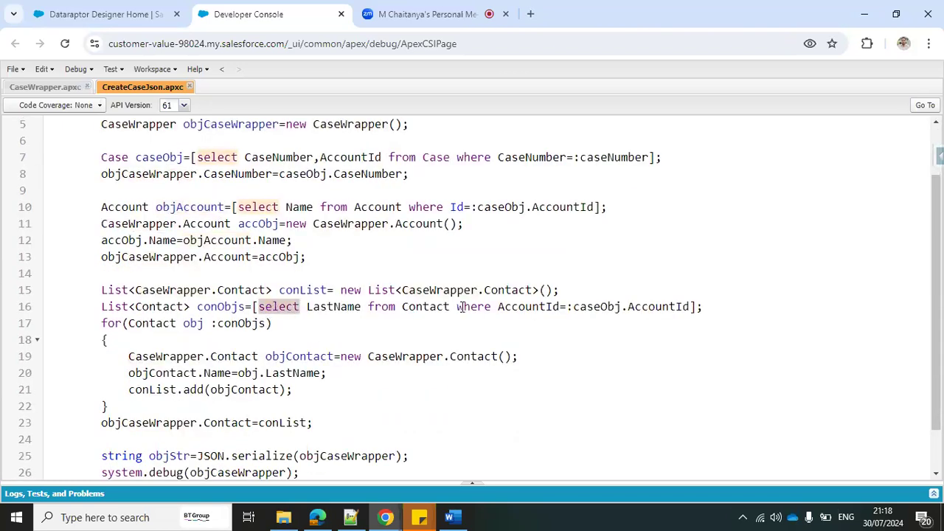
{"action": "left_click", "coordinate": [514, 307]}
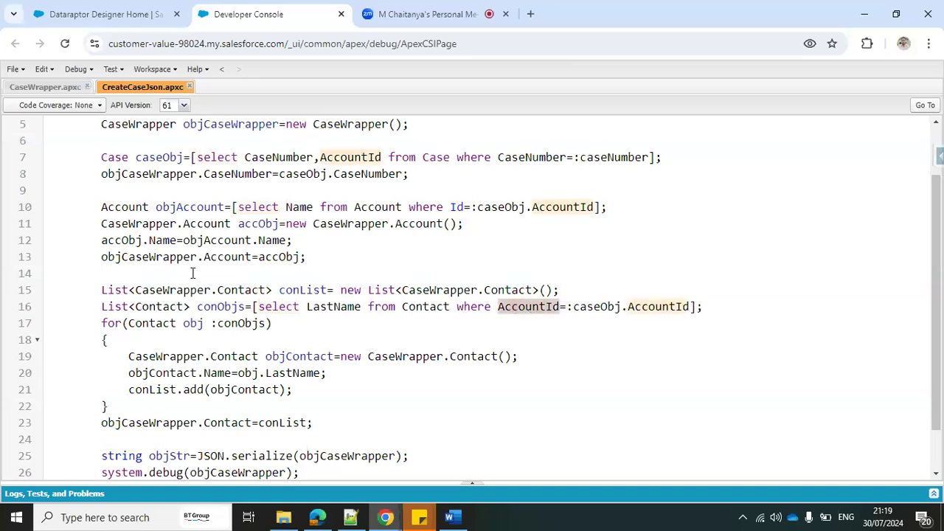
{"action": "left_click", "coordinate": [175, 158]}
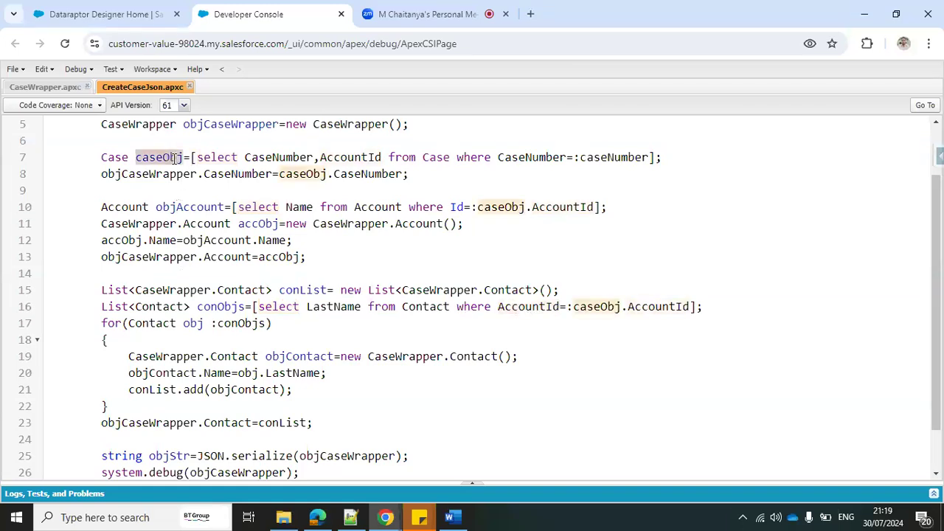
{"action": "left_click", "coordinate": [643, 311]}
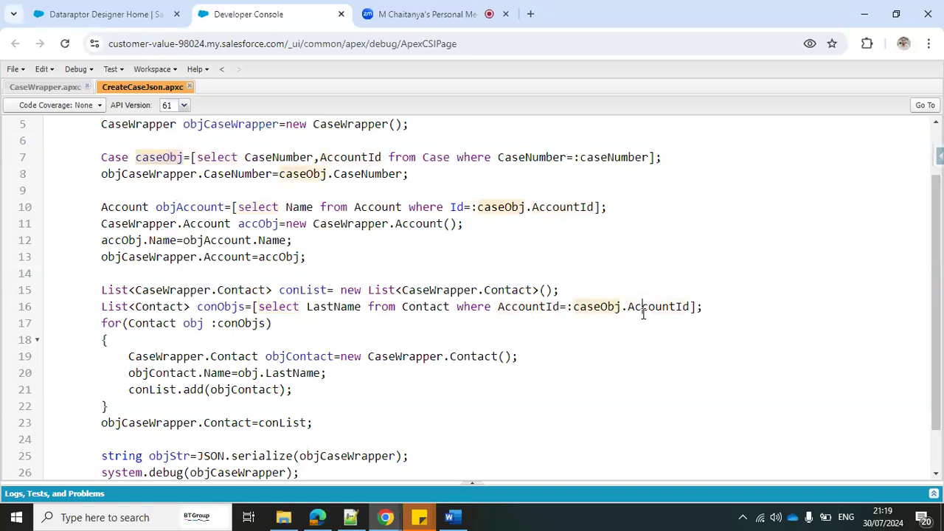
{"action": "double_click", "coordinate": [159, 156]}
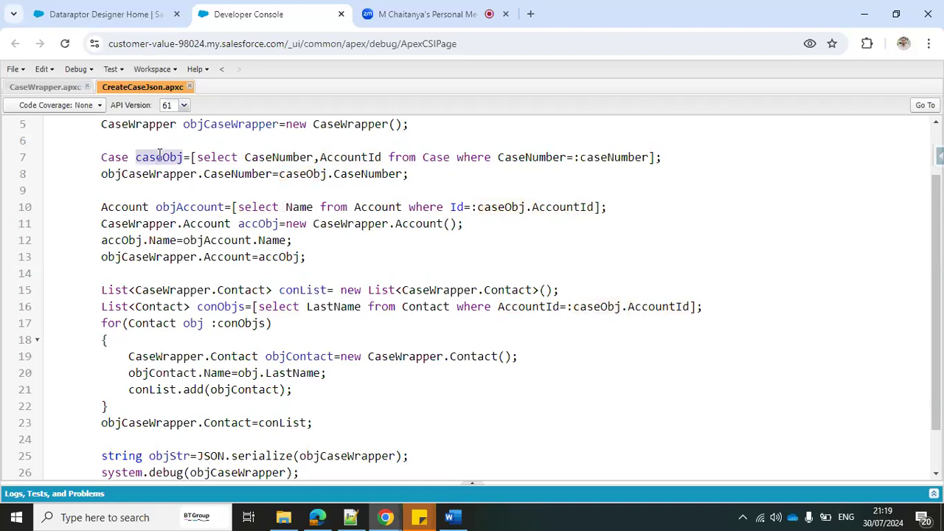
{"action": "left_click", "coordinate": [190, 208]}
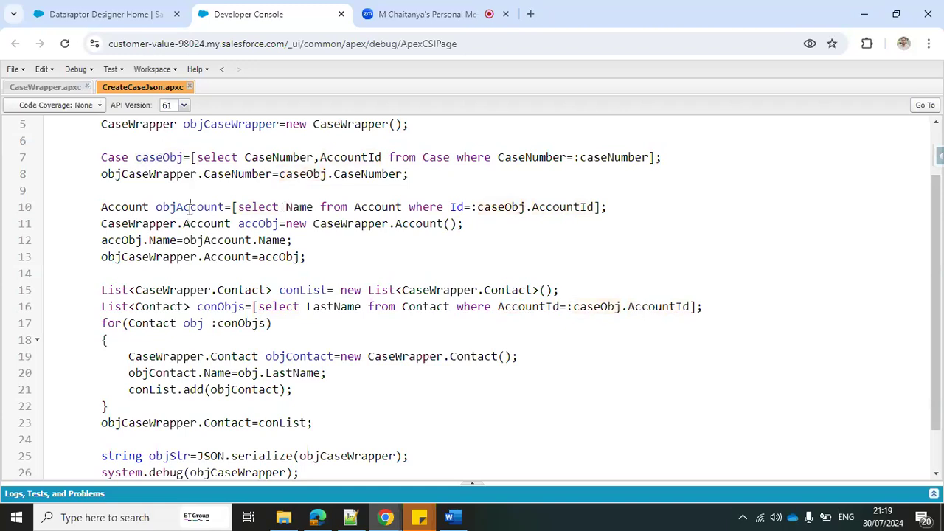
{"action": "double_click", "coordinate": [179, 208]}
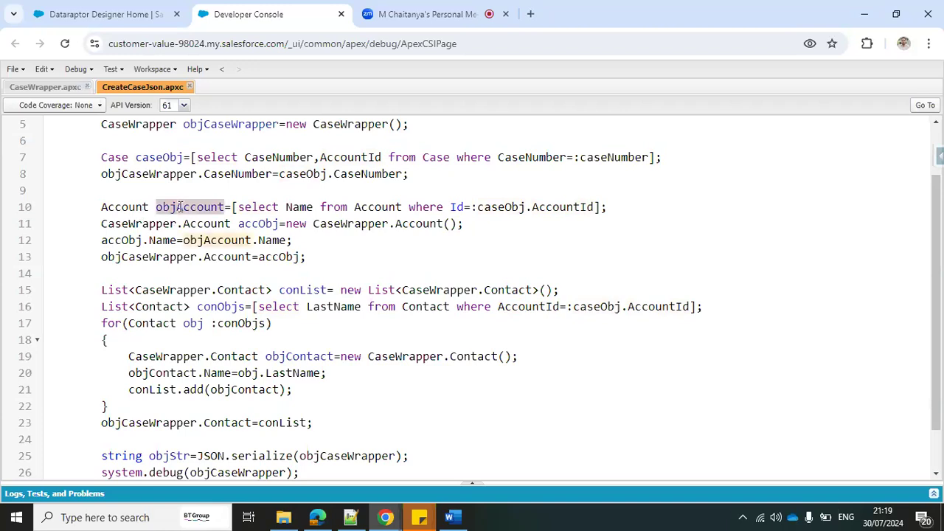
{"action": "double_click", "coordinate": [171, 157]}
- Compare the for loop over conObjs in CreateCaseJson with the Contact list property and Contact inner class in CaseWrapper
{"action": "scroll", "coordinate": [212, 323], "scroll_direction": "down", "scroll_amount": 3}
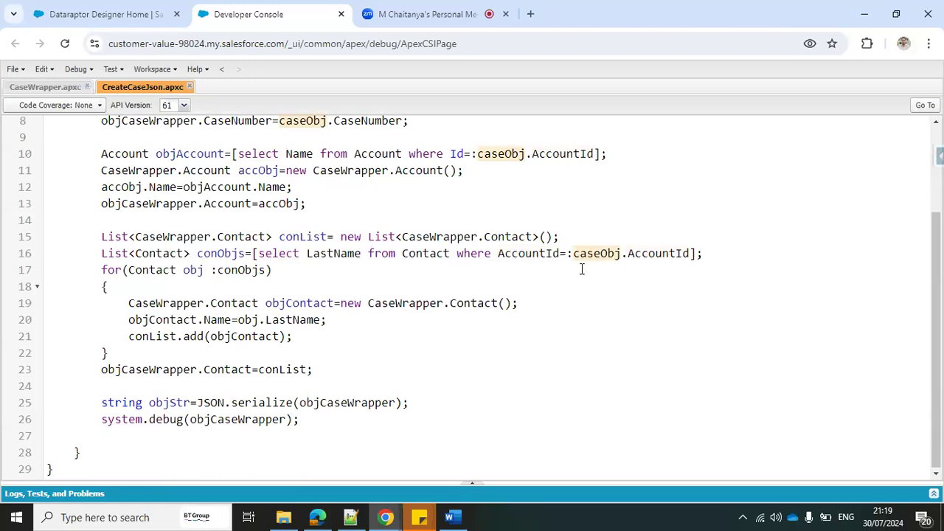
{"action": "left_click_drag", "start_coordinate": [101, 271], "coordinate": [111, 337]}
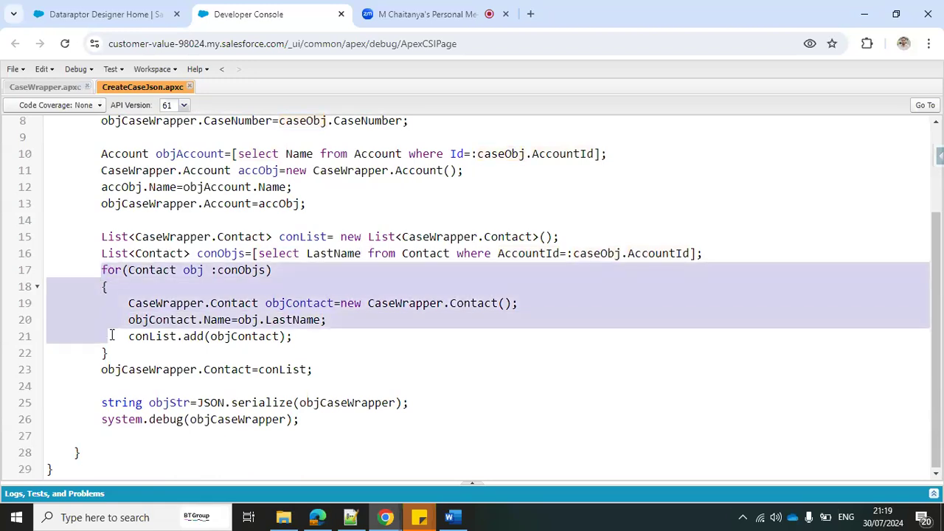
{"action": "left_click", "coordinate": [51, 87]}
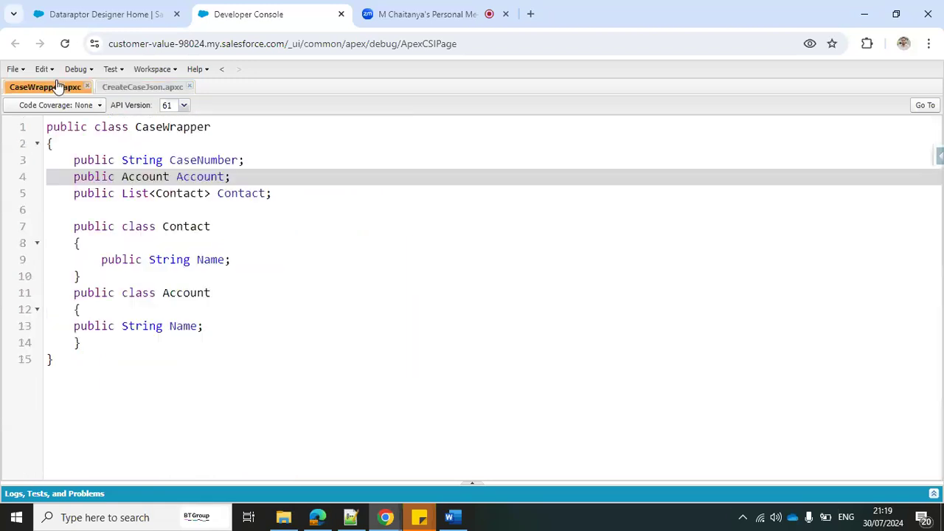
{"action": "double_click", "coordinate": [238, 192]}
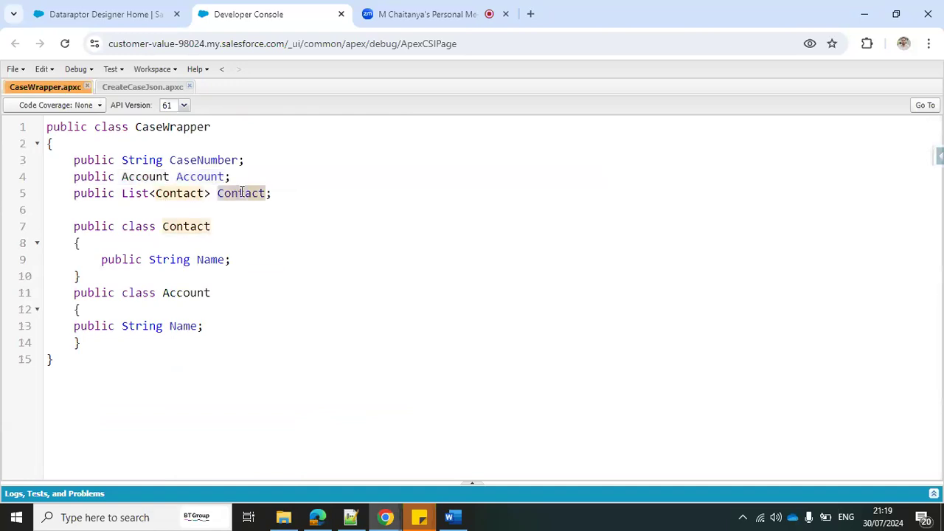
{"action": "left_click", "coordinate": [156, 89]}
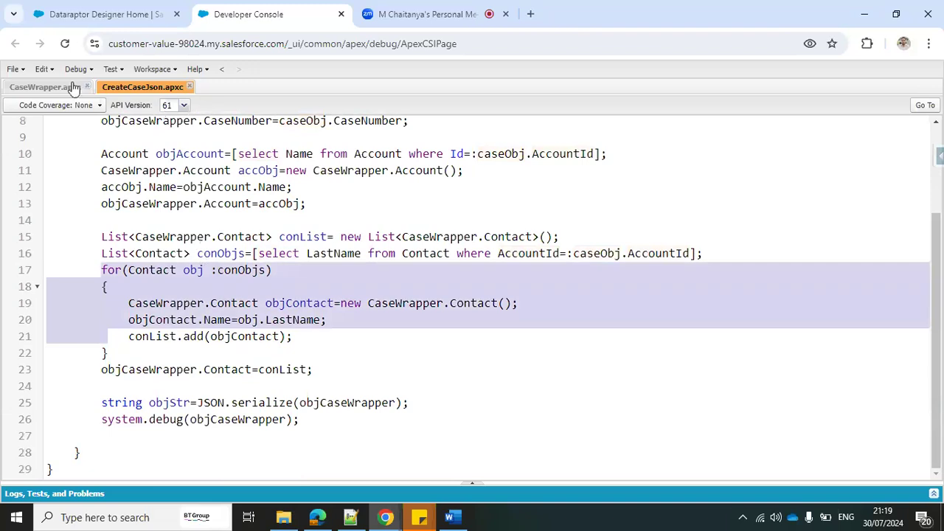
{"action": "left_click", "coordinate": [41, 88]}
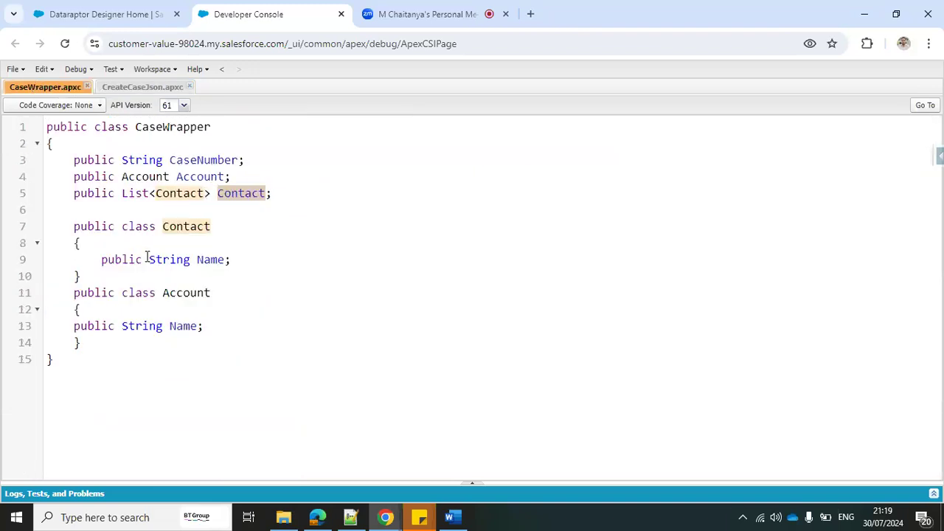
{"action": "left_click", "coordinate": [158, 88]}
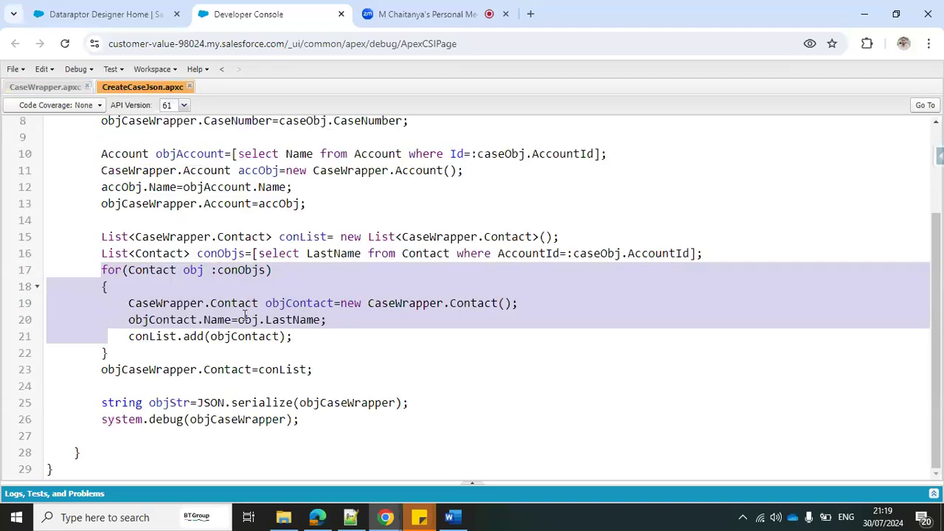
- Examine the JSON.serialize call on objCaseWrapper in CreateCaseJson and review the whole buildJson method
{"action": "left_click", "coordinate": [335, 404]}
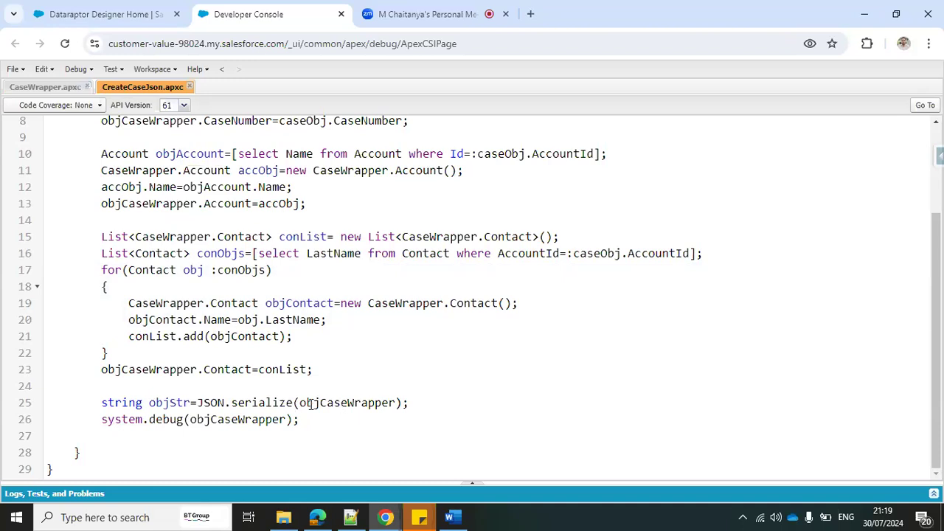
{"action": "double_click", "coordinate": [350, 402]}
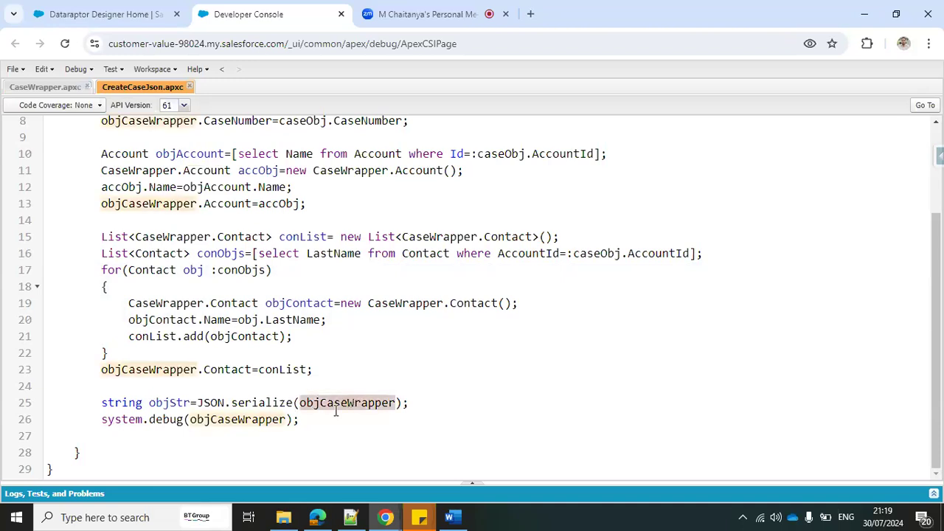
{"action": "left_click", "coordinate": [170, 394]}
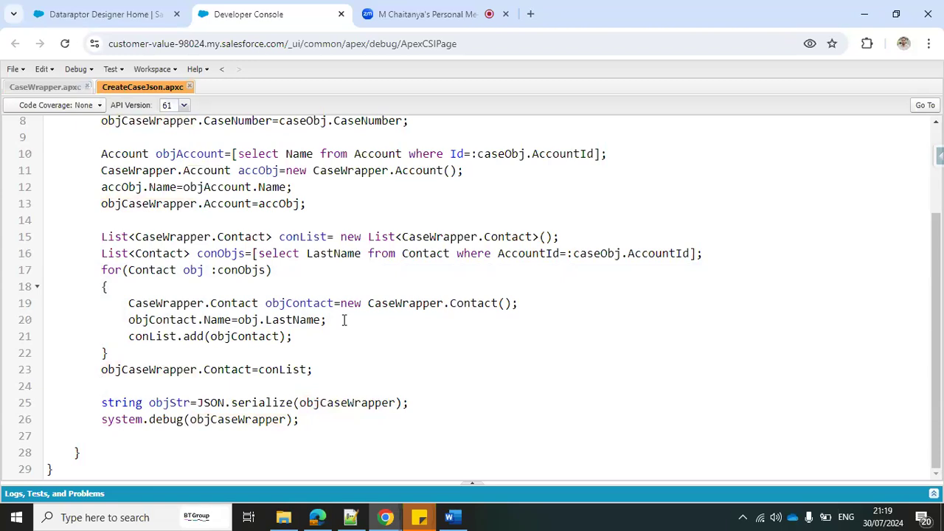
{"action": "scroll", "coordinate": [359, 335], "scroll_direction": "up", "scroll_amount": 2}
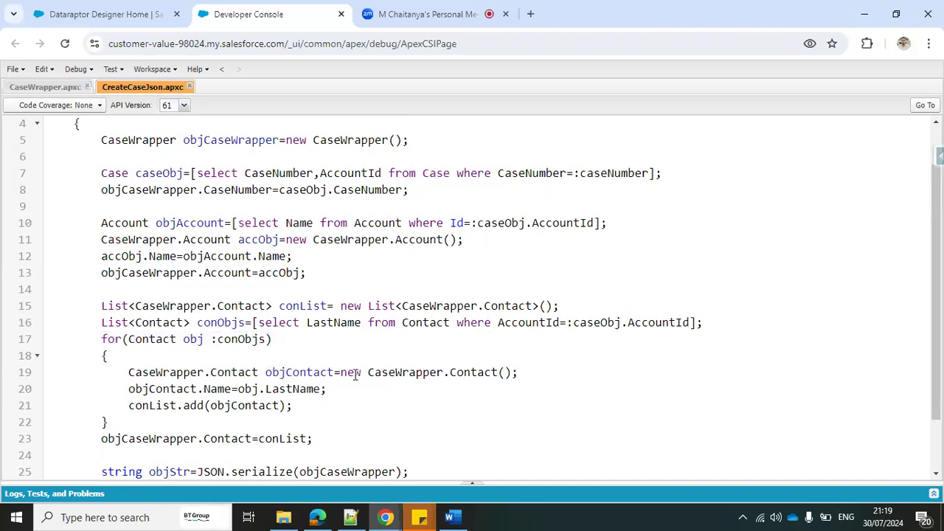
{"action": "scroll", "coordinate": [345, 299], "scroll_direction": "up", "scroll_amount": 2}
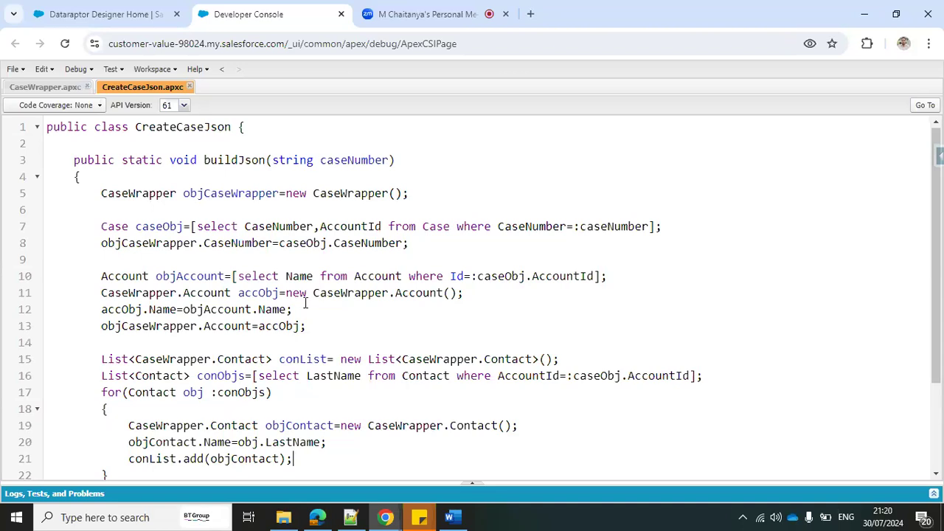
{"action": "scroll", "coordinate": [310, 335], "scroll_direction": "down", "scroll_amount": 2}
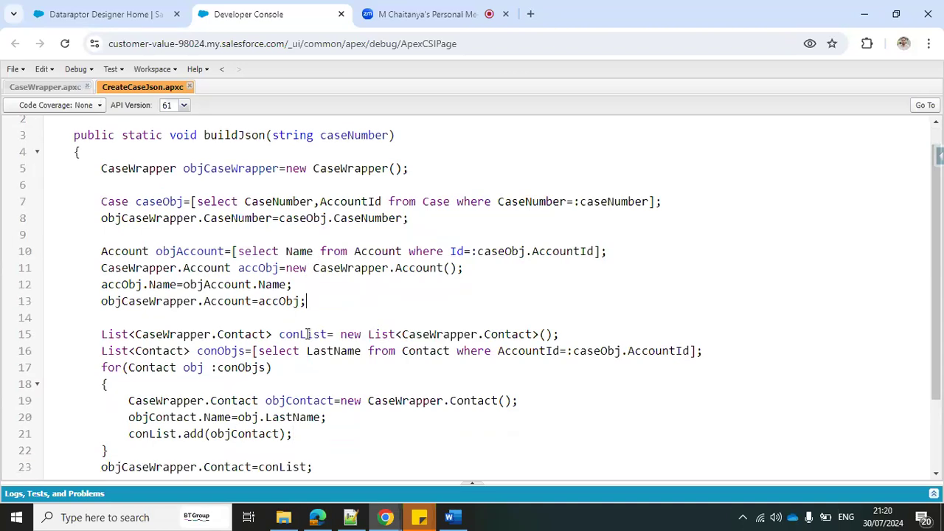
{"action": "scroll", "coordinate": [305, 348], "scroll_direction": "down", "scroll_amount": 1}
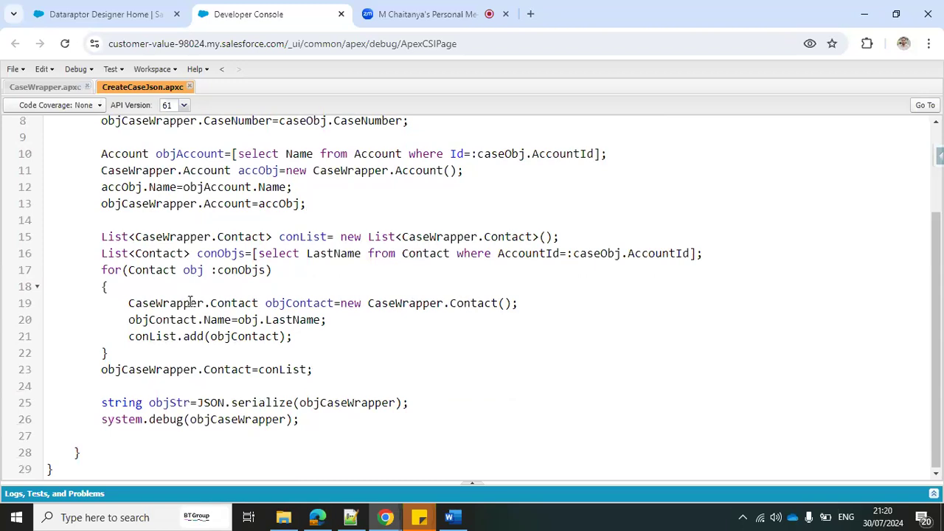
{"action": "scroll", "coordinate": [266, 327], "scroll_direction": "up", "scroll_amount": 3}
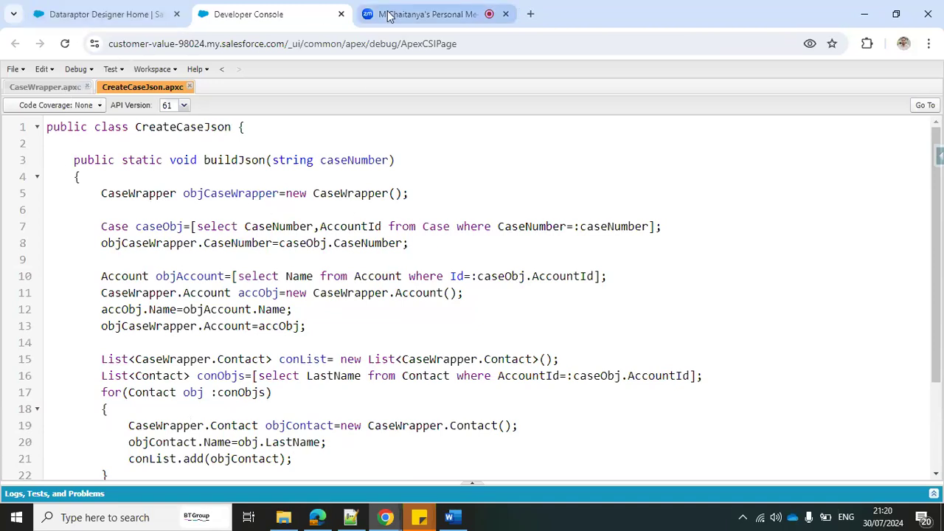
- Create an OmniStudio DataRaptor named CaseExtractionDemo with interface type Extract and JSON as both input and output type
{"action": "left_click", "coordinate": [154, 18]}
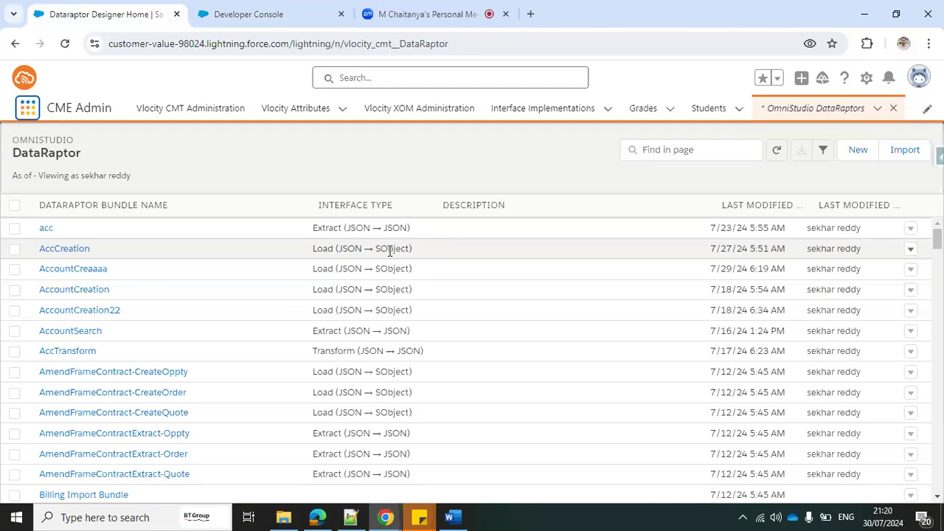
{"action": "left_click", "coordinate": [858, 150]}
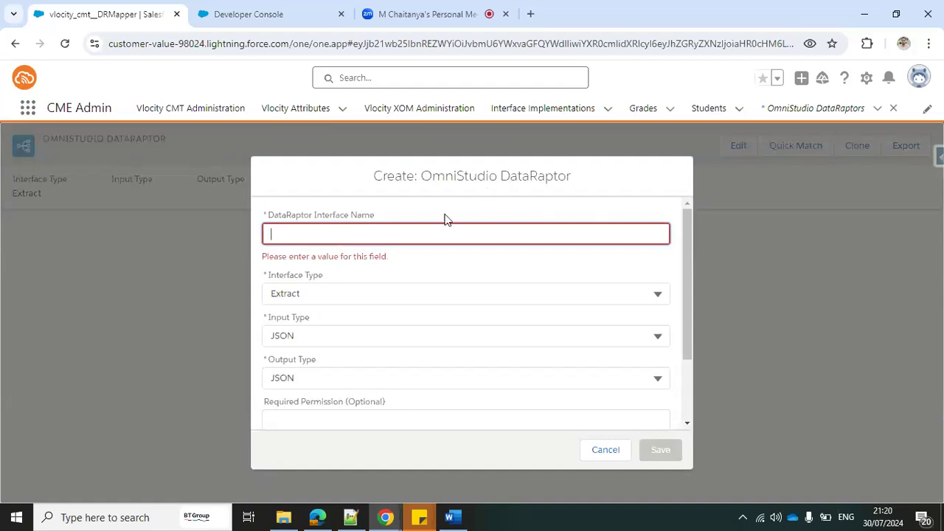
{"action": "left_click_drag", "start_coordinate": [690, 214], "coordinate": [688, 214]}
{"action": "left_click", "coordinate": [322, 234]}
{"action": "type", "text": "CaseEx"}
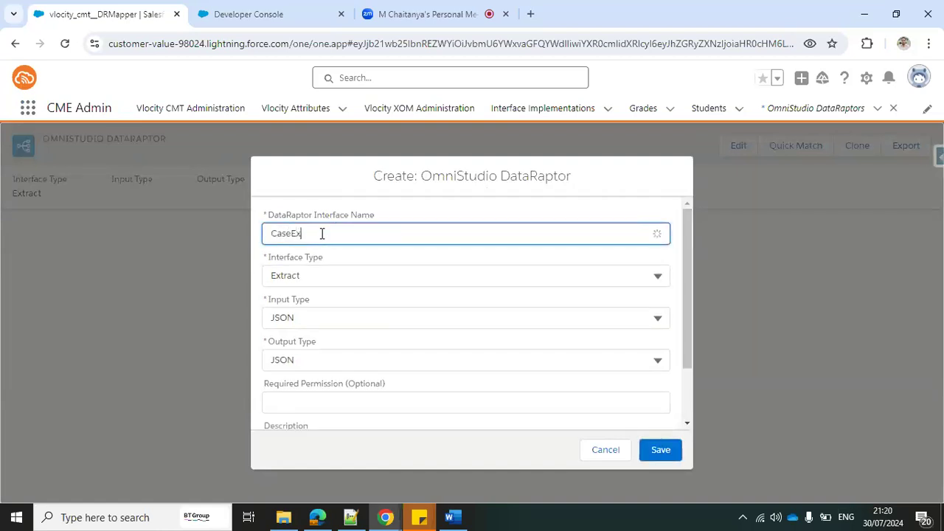
{"action": "type", "text": "t"}
{"action": "key", "text": "BackSpace"}
{"action": "type", "text": "traction"}
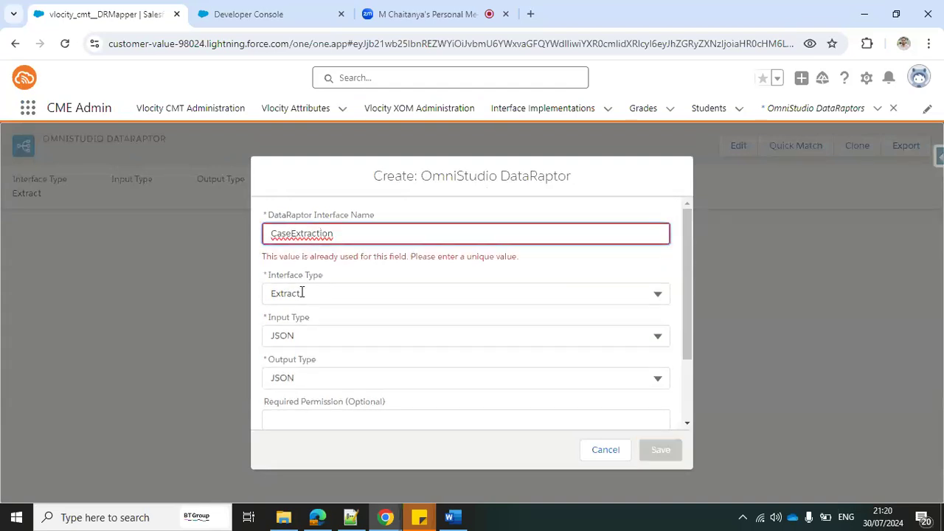
{"action": "type", "text": "Demo"}
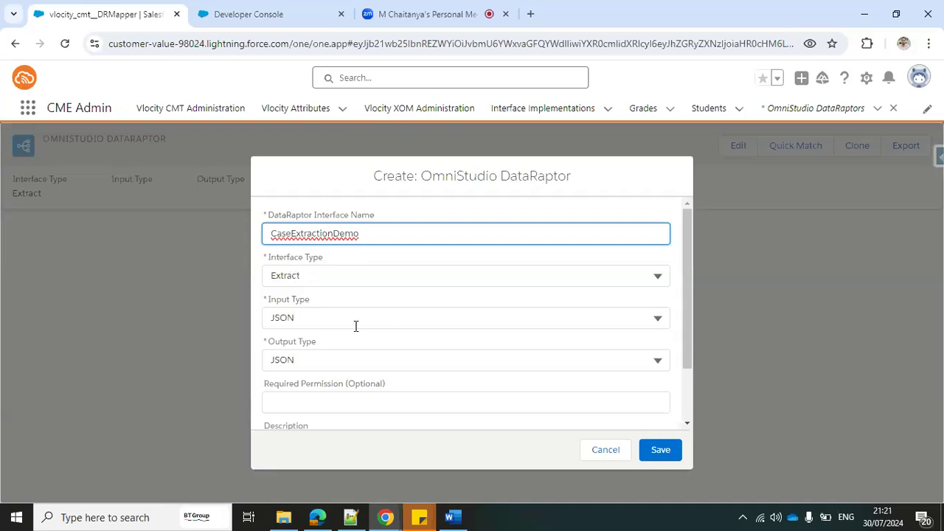
{"action": "scroll", "coordinate": [354, 326], "scroll_direction": "down", "scroll_amount": 2}
{"action": "left_click", "coordinate": [652, 452]}
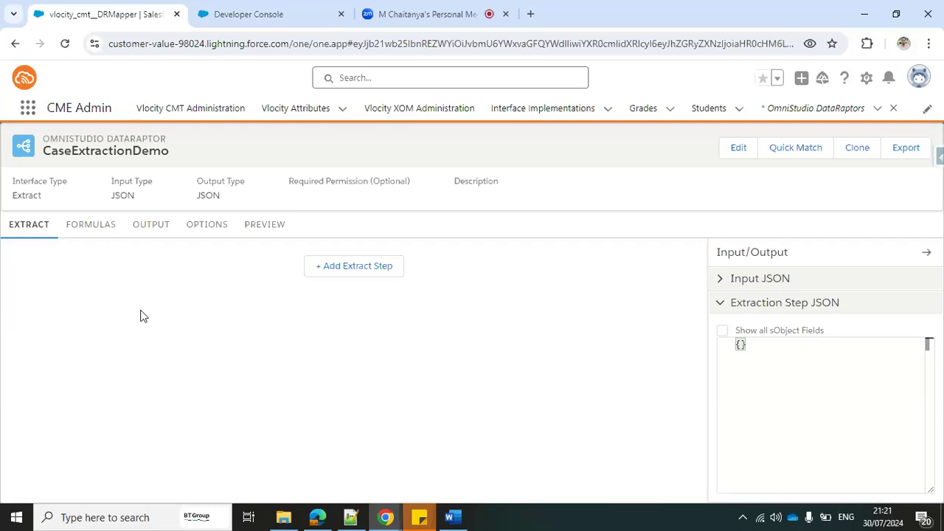
- Add an extract step on the Case object with the extract output path Case
{"action": "left_click", "coordinate": [367, 267]}
{"action": "left_click", "coordinate": [193, 273]}
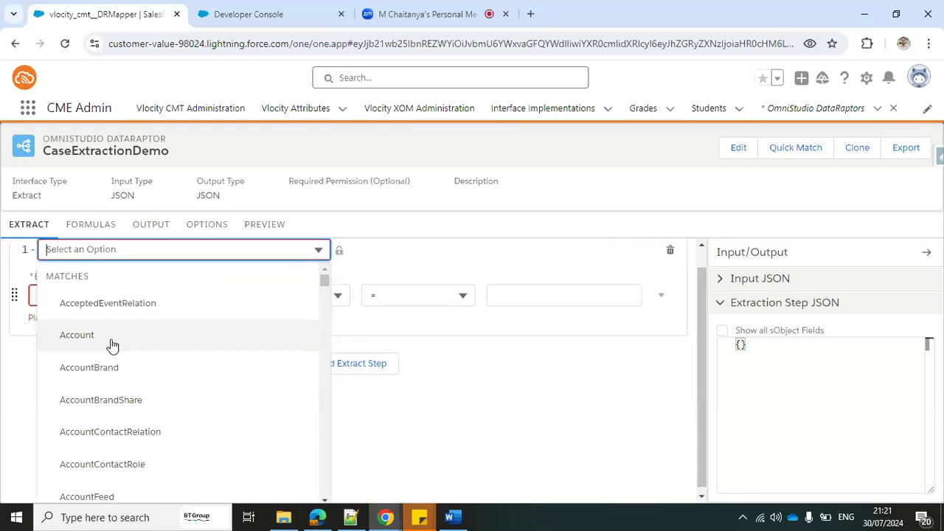
{"action": "type", "text": "Case"}
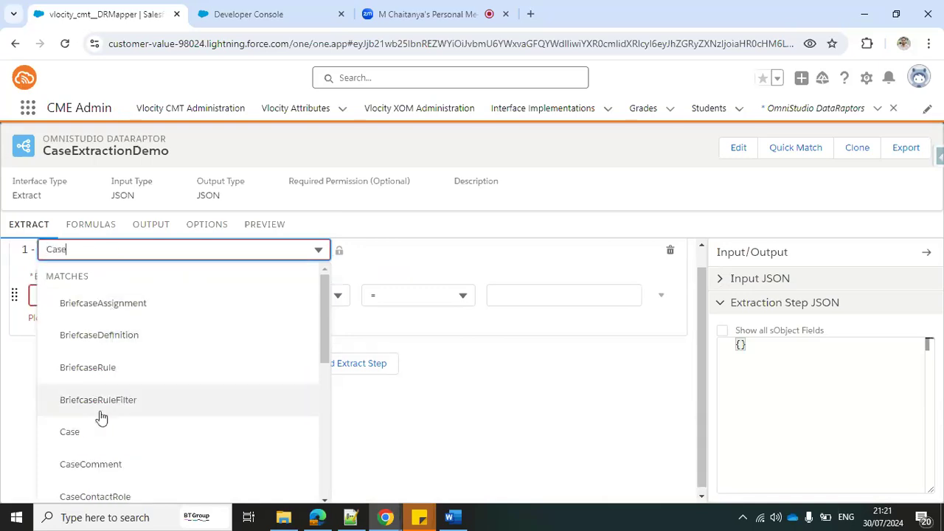
{"action": "left_click", "coordinate": [90, 435]}
{"action": "left_click", "coordinate": [84, 318]}
{"action": "type", "text": "Case"}
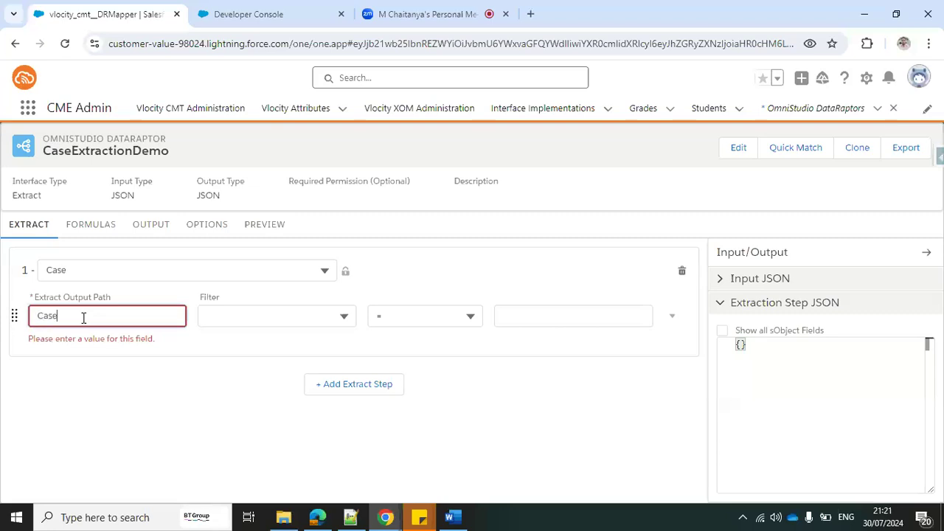
- Filter the Case extract step so that CaseNumber equals the input CaseNumber
{"action": "left_click", "coordinate": [313, 318]}
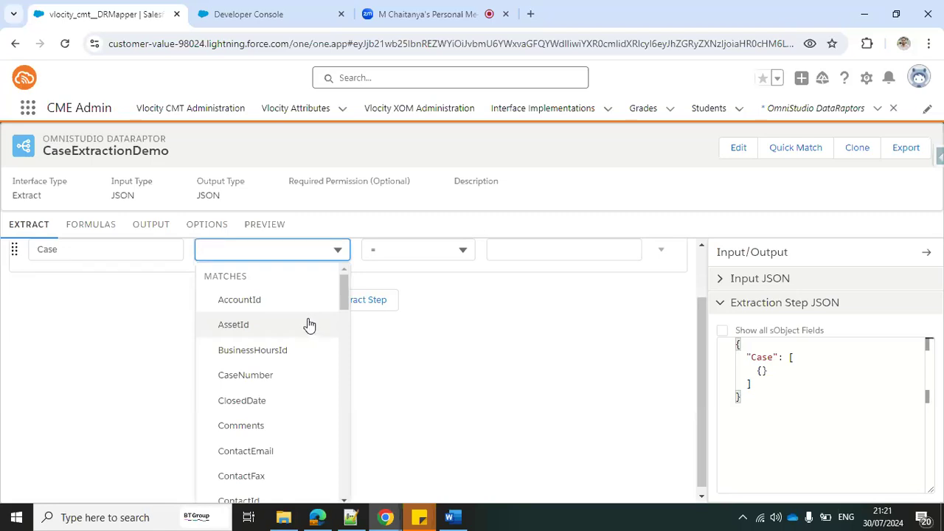
{"action": "type", "text": "Cs"}
{"action": "key", "text": "BackSpace"}
{"action": "type", "text": "ase"}
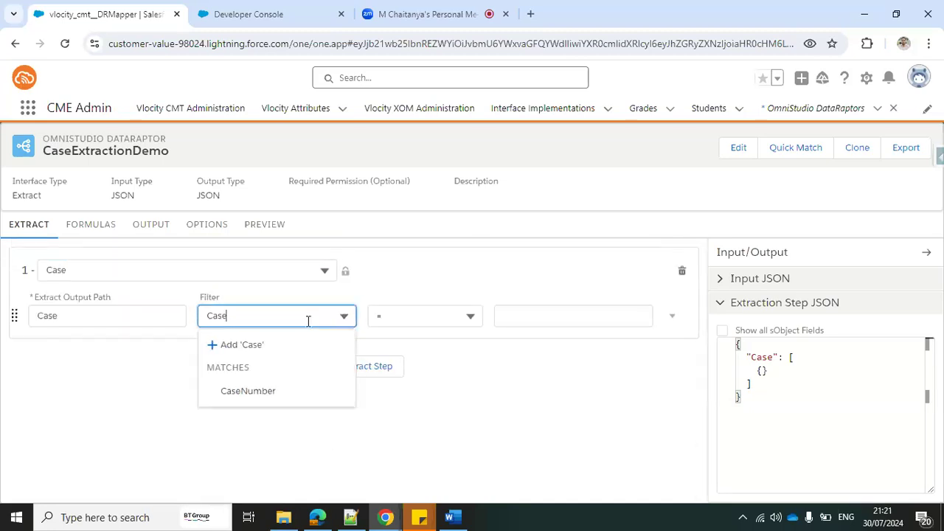
{"action": "left_click", "coordinate": [279, 395]}
{"action": "left_click", "coordinate": [516, 310]}
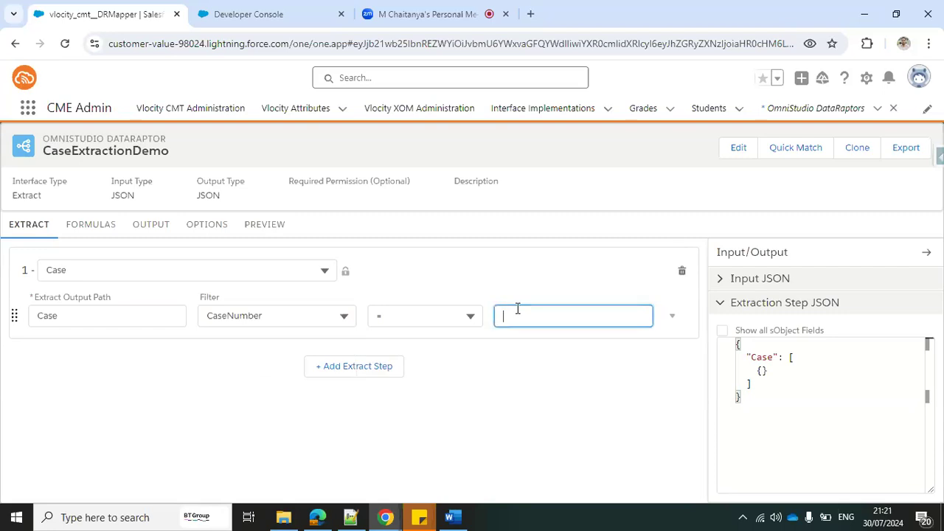
{"action": "type", "text": "CaseNumber"}
{"action": "left_click", "coordinate": [556, 311]}
- Add a second extract step on the Account object with the extract output path Account
{"action": "left_click", "coordinate": [365, 369]}
{"action": "left_click", "coordinate": [207, 371]}
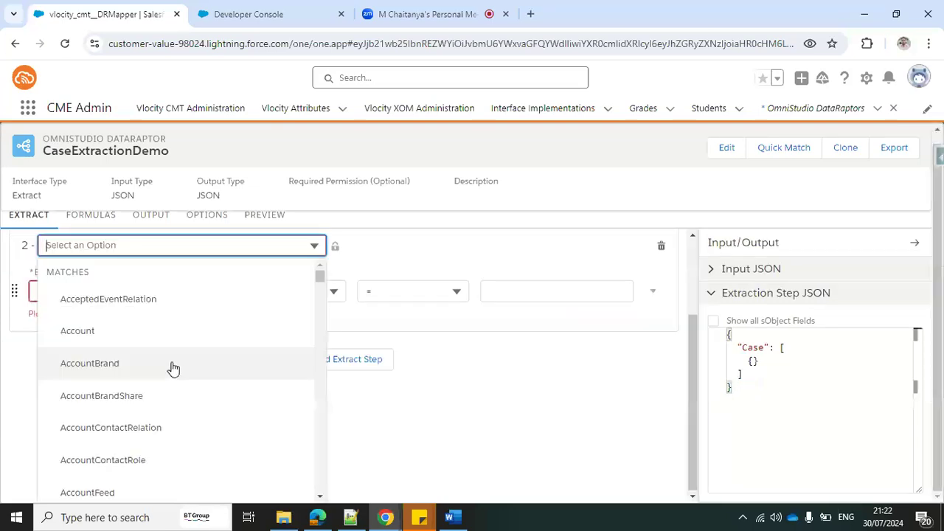
{"action": "scroll", "coordinate": [131, 301], "scroll_direction": "up", "scroll_amount": 1}
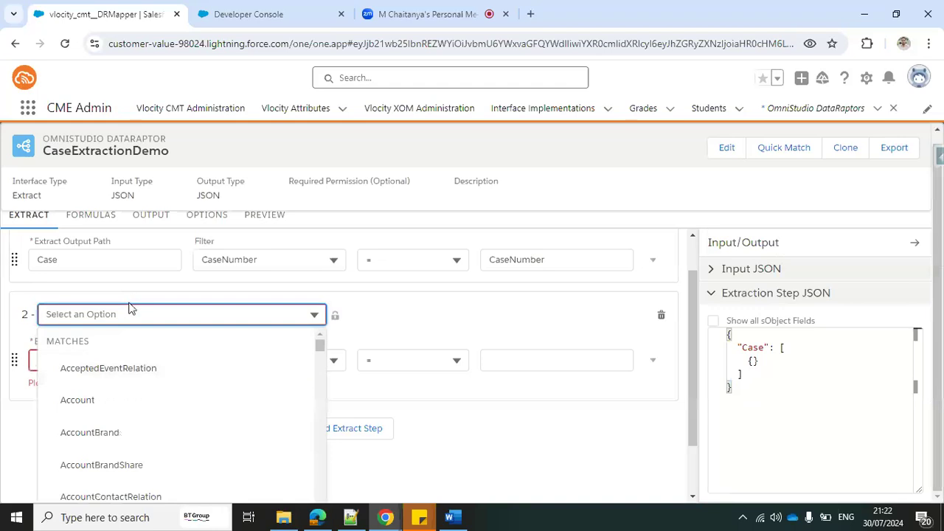
{"action": "type", "text": "Acco"}
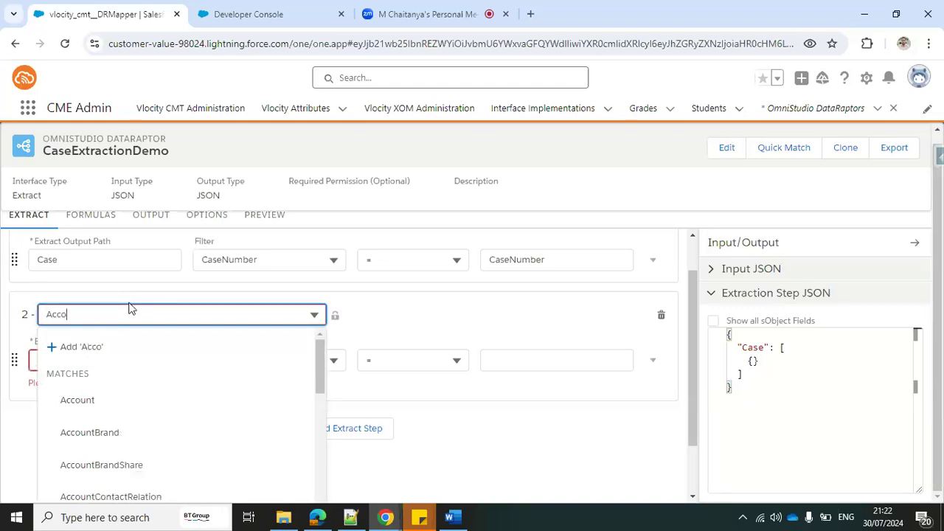
{"action": "left_click", "coordinate": [131, 398]}
{"action": "left_click", "coordinate": [112, 402]}
{"action": "type", "text": "Accoun"}
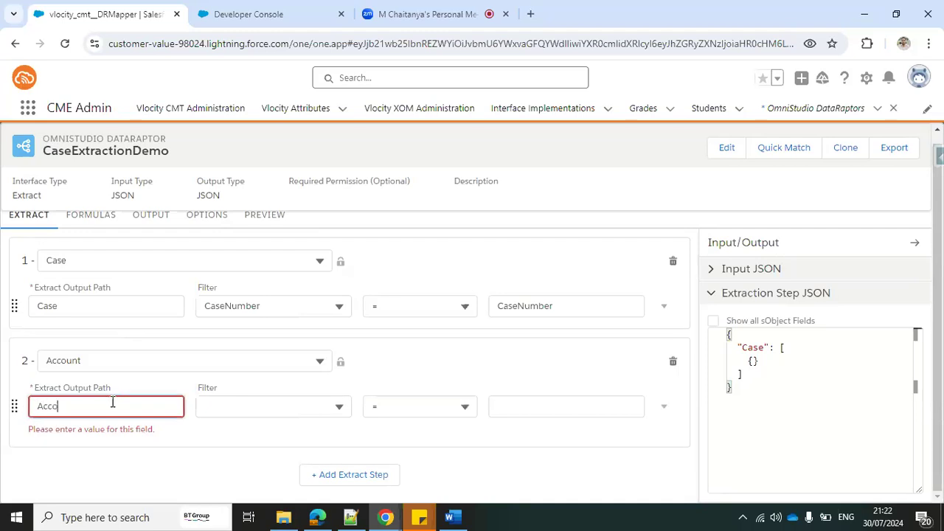
{"action": "type", "text": "t"}
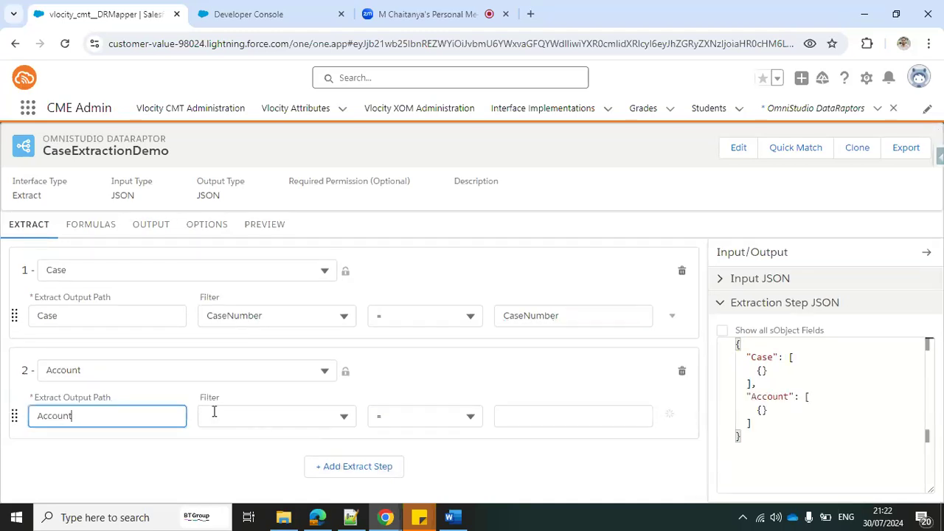
- Filter the Account extract step so that Id equals Case:AccountId
{"action": "left_click", "coordinate": [273, 410]}
{"action": "type", "text": "Id"}
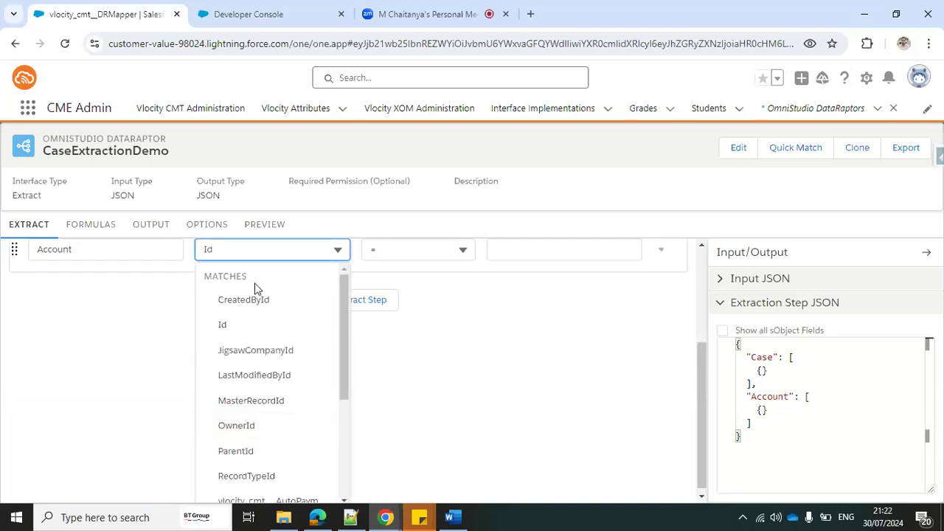
{"action": "left_click", "coordinate": [251, 331]}
{"action": "left_click", "coordinate": [519, 419]}
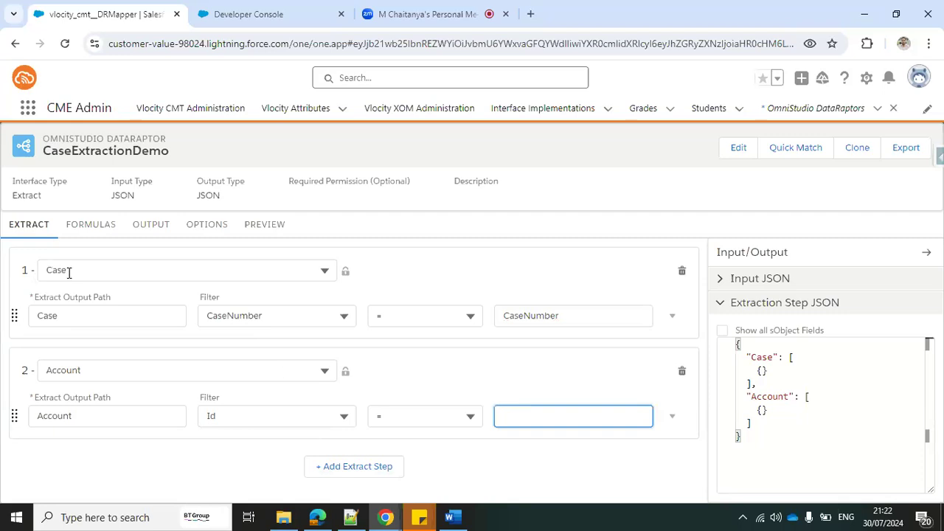
{"action": "double_click", "coordinate": [53, 316]}
{"action": "key", "text": "ctrl+c"}
{"action": "left_click", "coordinate": [515, 416]}
{"action": "key", "text": "ctrl+v"}
{"action": "type", "text": ":Accoun"}
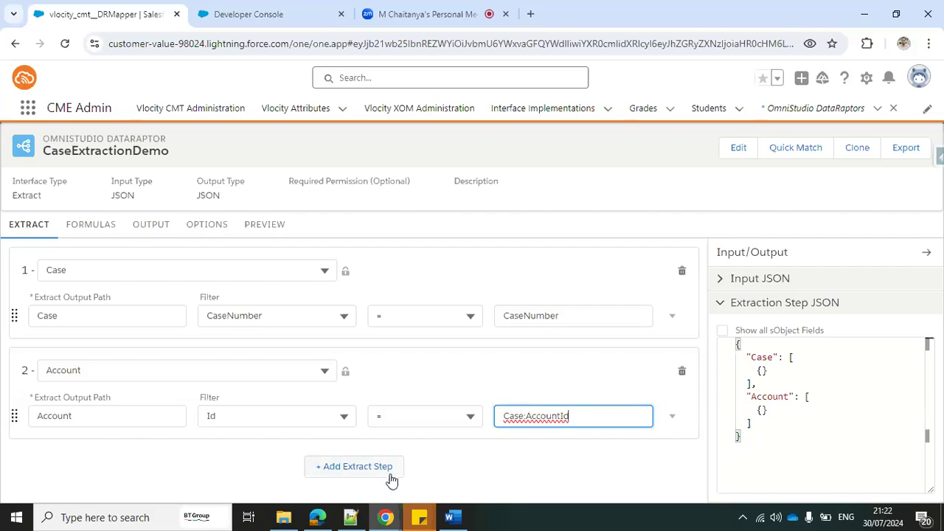
{"action": "left_click", "coordinate": [484, 487]}
- Add a third extract step on the Contact object with the extract output path Contact
{"action": "left_click", "coordinate": [349, 470]}
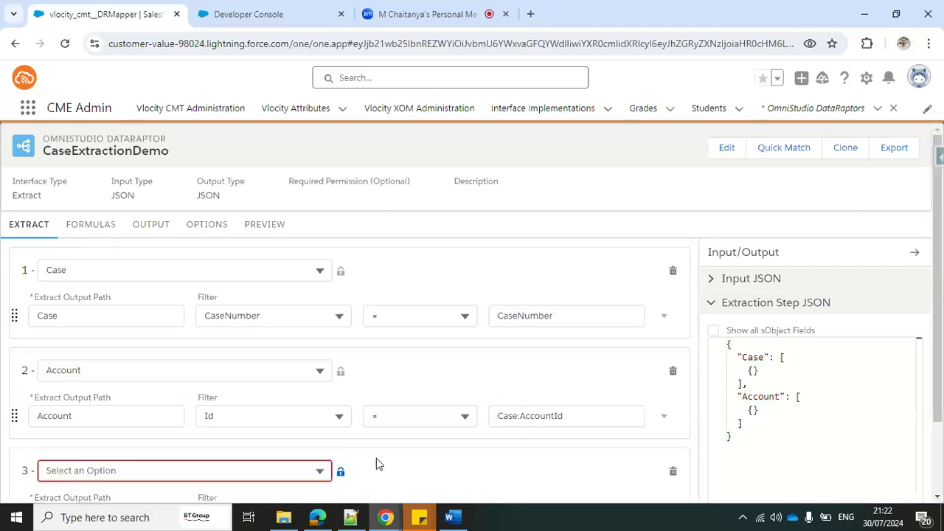
{"action": "type", "text": "Conta"}
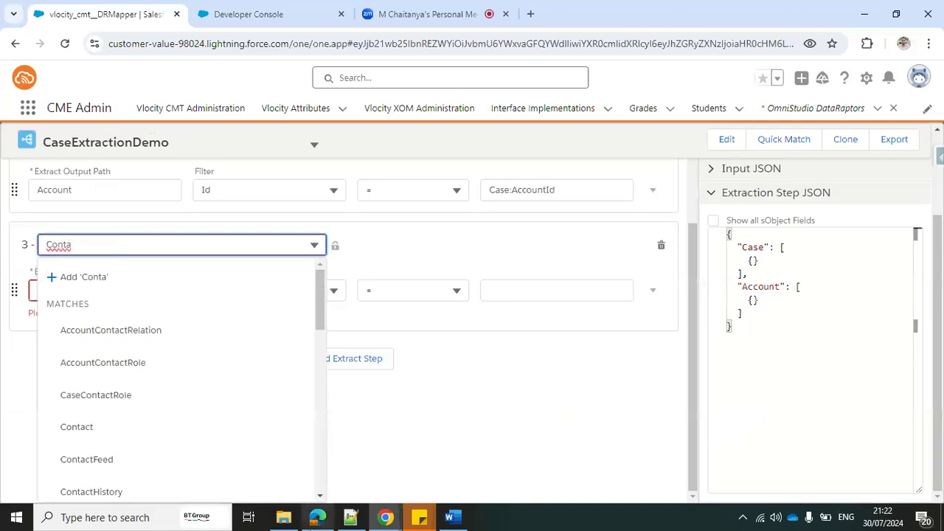
{"action": "left_click", "coordinate": [105, 423]}
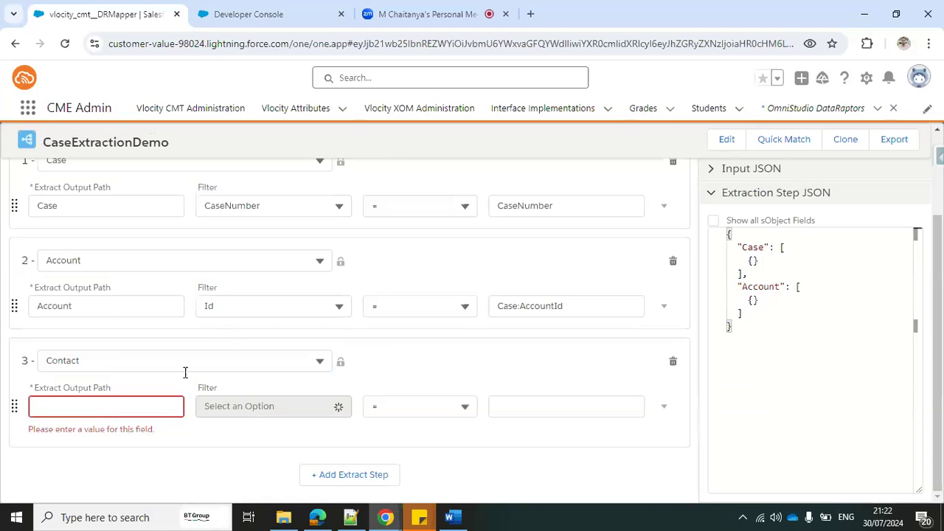
{"action": "left_click", "coordinate": [134, 412]}
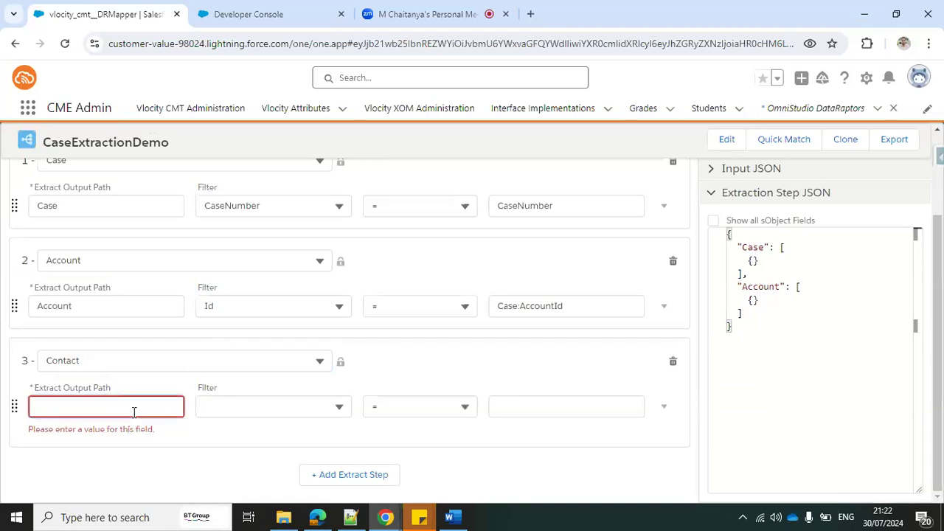
{"action": "type", "text": "Contact"}
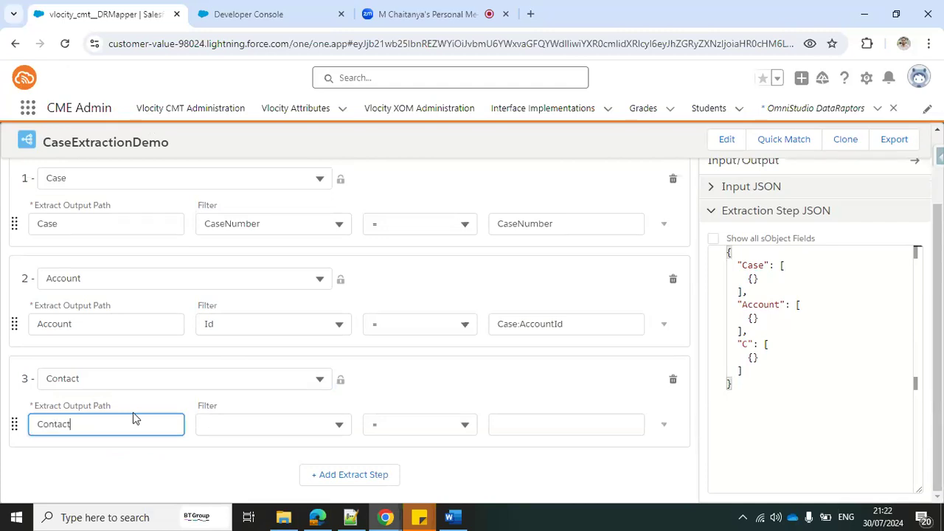
- Filter the Contact extract step so that AccountId equals Case:AccountId
{"action": "left_click", "coordinate": [247, 424]}
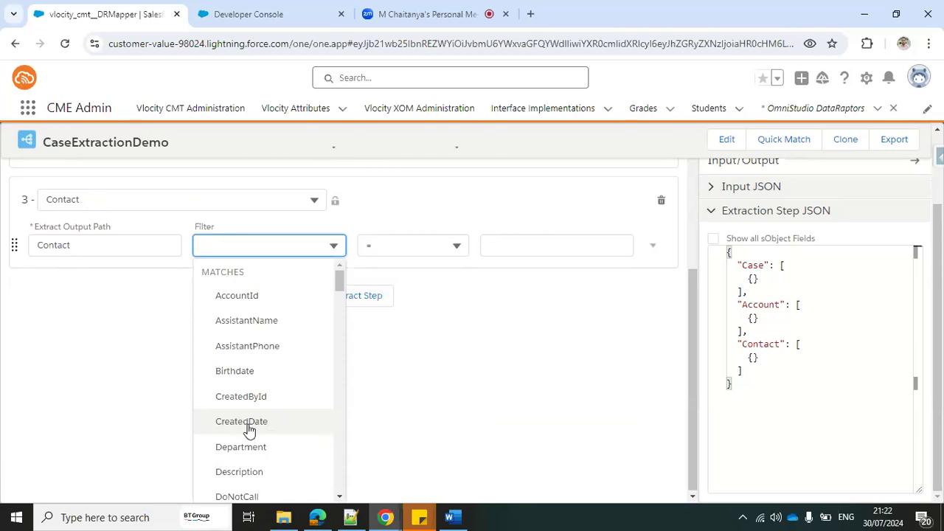
{"action": "type", "text": "A"}
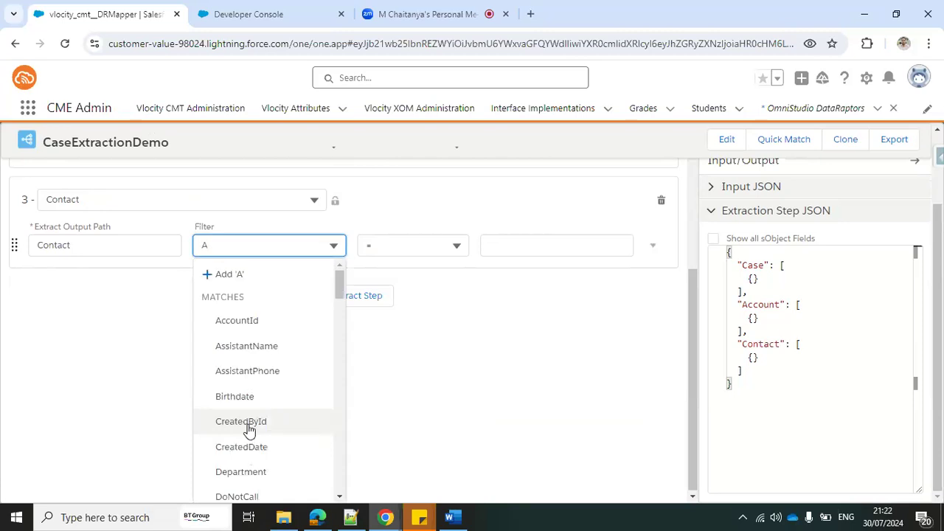
{"action": "left_click", "coordinate": [287, 322]}
{"action": "left_click", "coordinate": [528, 425]}
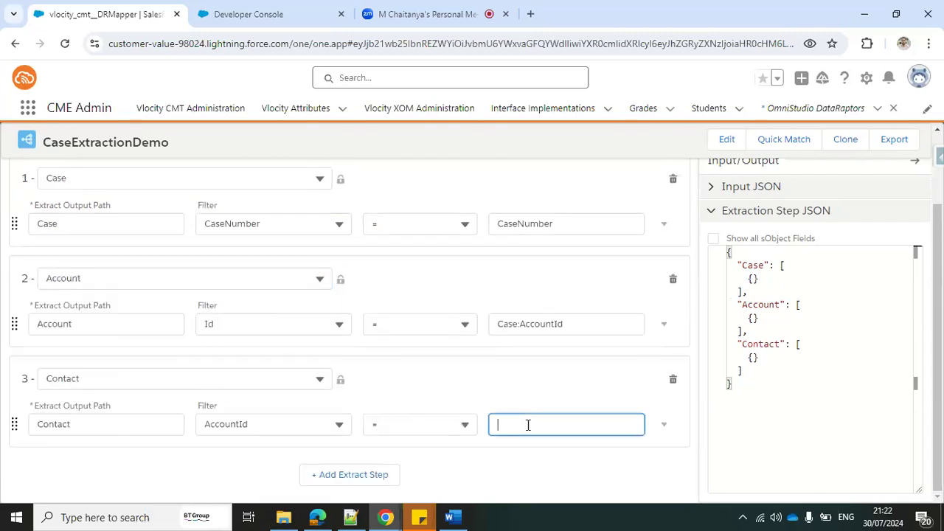
{"action": "left_click_drag", "start_coordinate": [63, 226], "coordinate": [25, 234]}
{"action": "left_click", "coordinate": [80, 225]}
{"action": "key", "text": "ctrl+c"}
{"action": "left_click", "coordinate": [523, 426]}
{"action": "key", "text": "ctrl+v"}
{"action": "type", "text": ":Acco"}
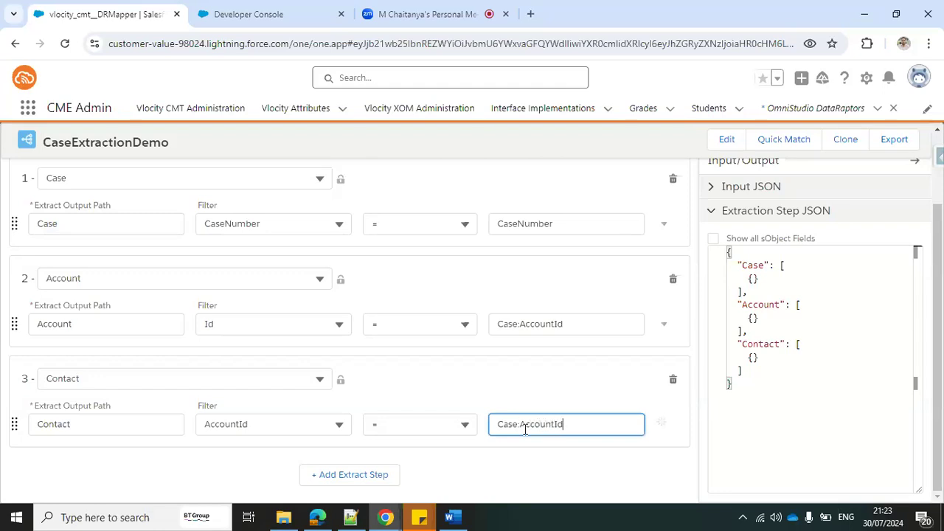
{"action": "left_click", "coordinate": [525, 458]}
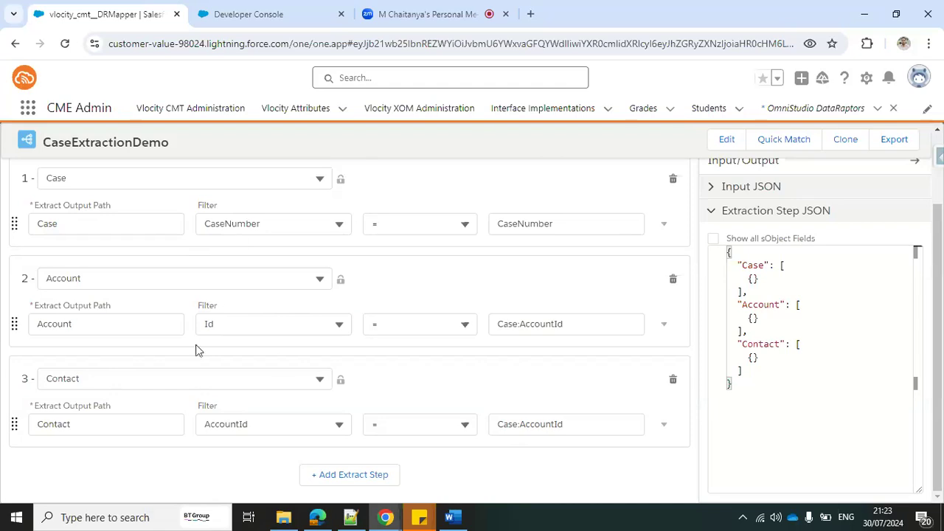
- Switch to Notepad++ and examine the CaseNumber and Account nodes in the first expected JSON block of new 15
{"action": "scroll", "coordinate": [363, 418], "scroll_direction": "up", "scroll_amount": 1}
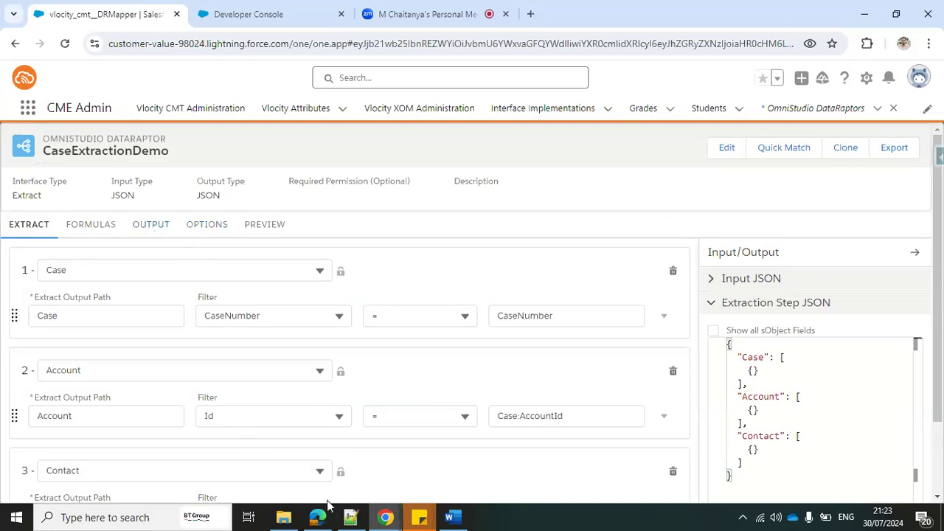
{"action": "left_click", "coordinate": [351, 517]}
{"action": "scroll", "coordinate": [207, 256], "scroll_direction": "up", "scroll_amount": 4}
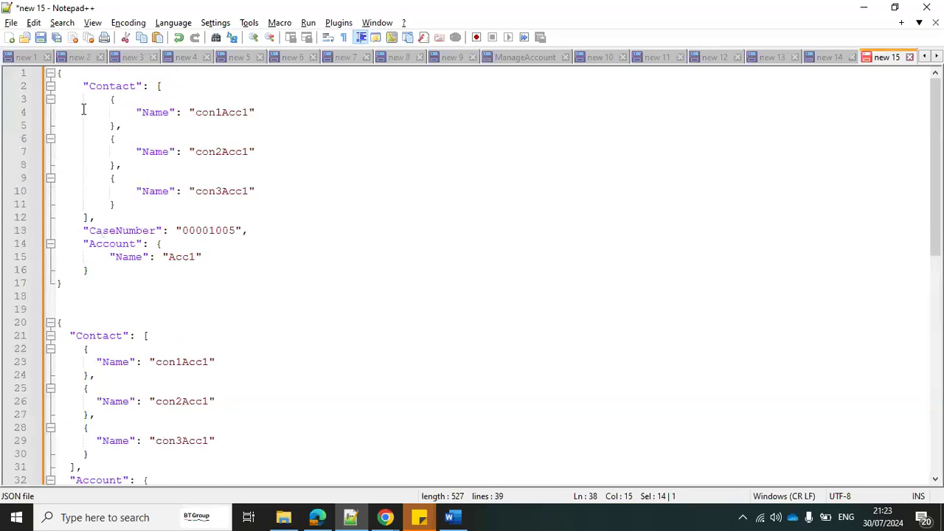
{"action": "left_click", "coordinate": [70, 74]}
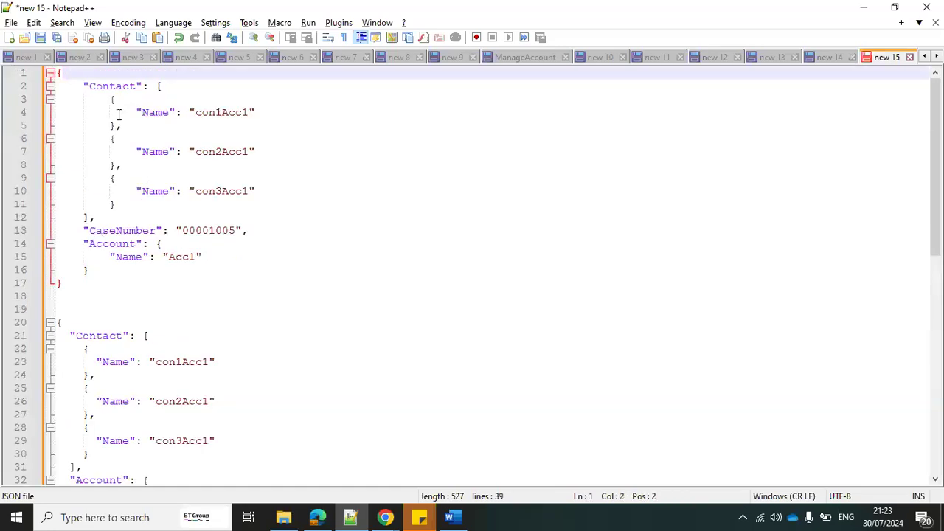
{"action": "left_click_drag", "start_coordinate": [90, 231], "coordinate": [266, 243]}
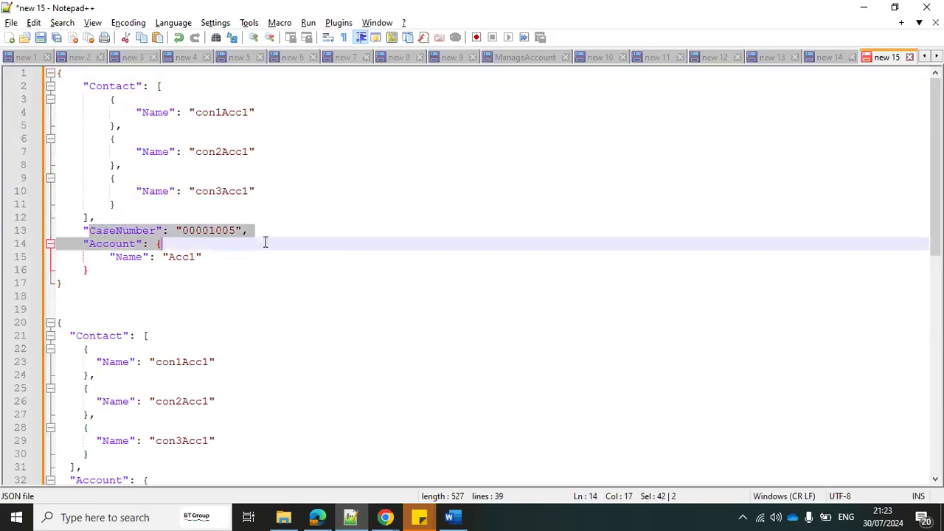
{"action": "left_click", "coordinate": [95, 243]}
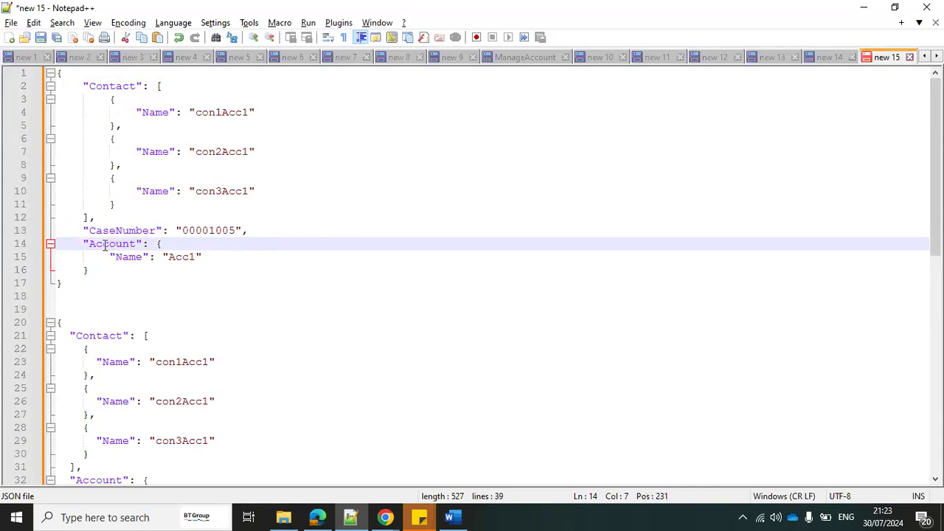
{"action": "double_click", "coordinate": [105, 244]}
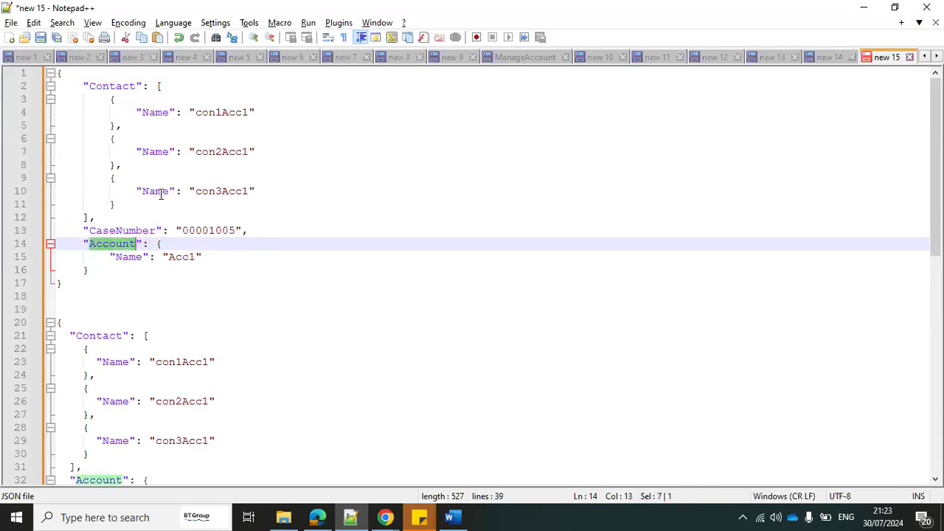
- Examine the Contact array of name objects in the first JSON block, and highlight the complete block
{"action": "left_click", "coordinate": [114, 97]}
{"action": "left_click", "coordinate": [110, 86]}
{"action": "left_click", "coordinate": [105, 85]}
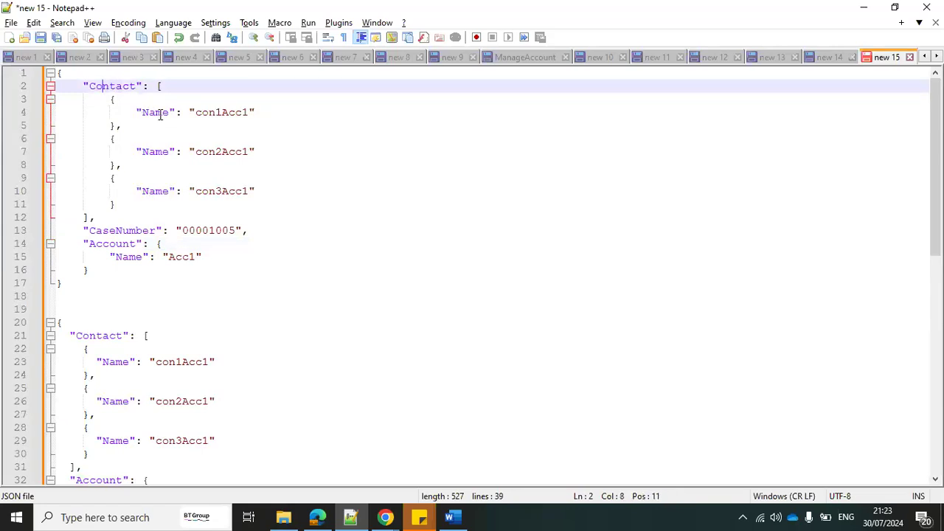
{"action": "left_click_drag", "start_coordinate": [113, 99], "coordinate": [116, 127]}
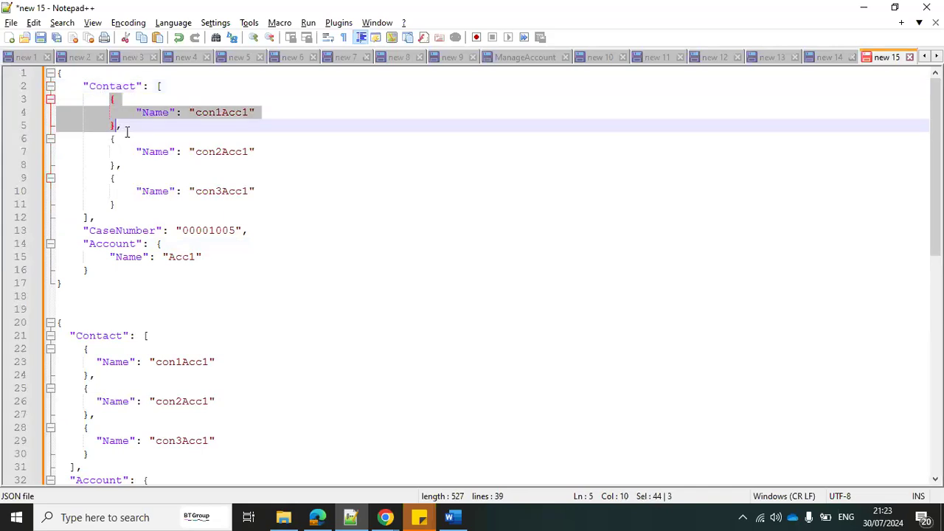
{"action": "left_click", "coordinate": [160, 86]}
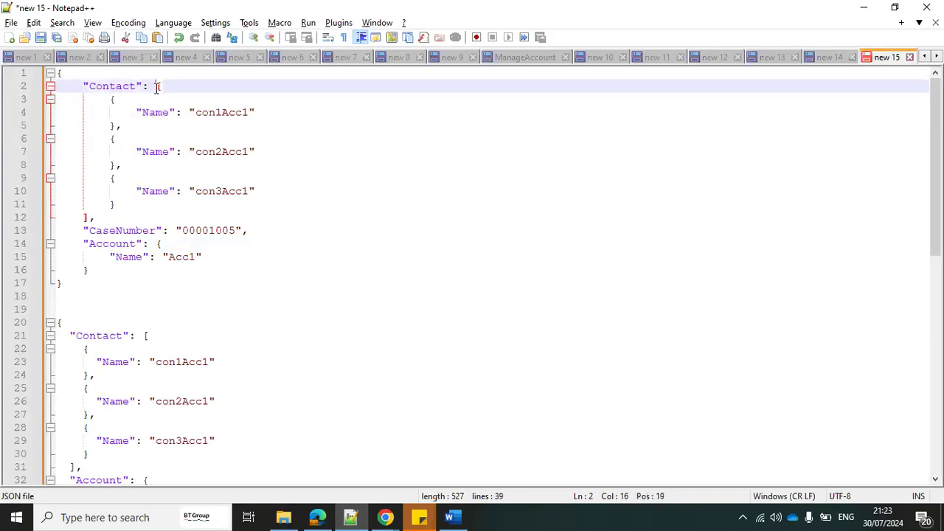
{"action": "left_click", "coordinate": [190, 290]}
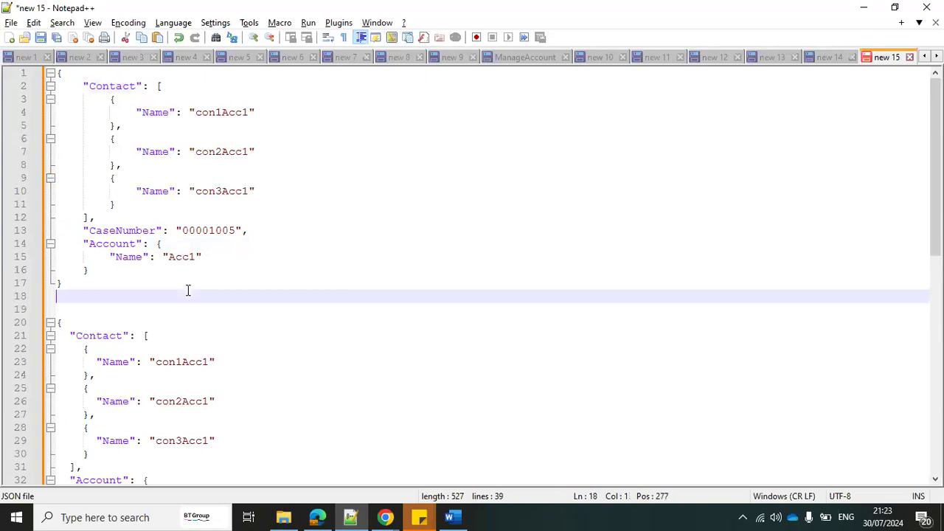
{"action": "left_click_drag", "start_coordinate": [67, 285], "coordinate": [57, 79]}
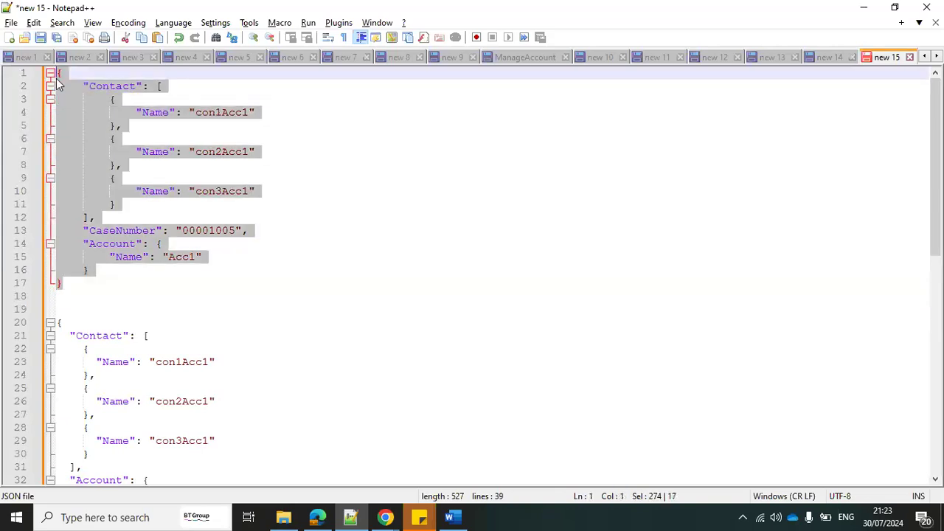
- Switch back to the CaseExtractionDemo DataRaptor in Chrome and paste the copied JSON block as the Expected JSON Output
{"action": "key", "text": "alt+Tab"}
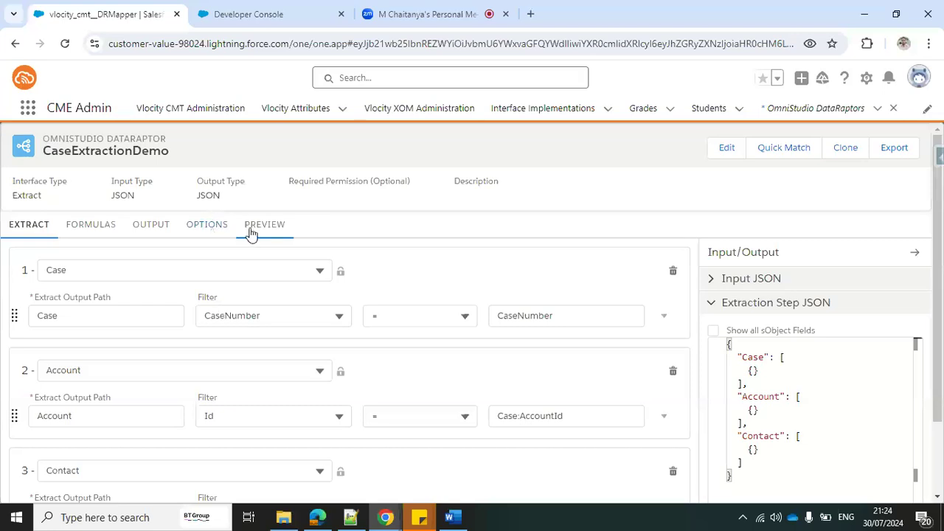
{"action": "left_click", "coordinate": [151, 228]}
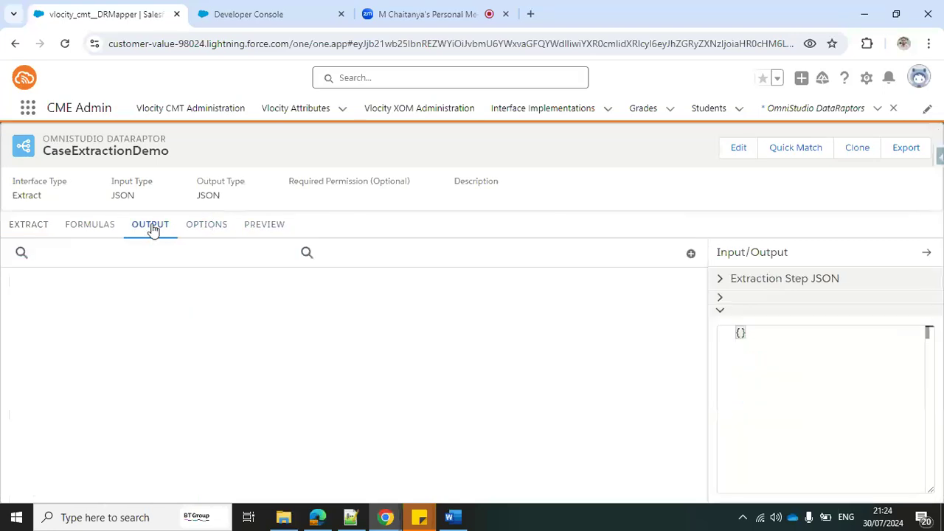
{"action": "left_click", "coordinate": [42, 228]}
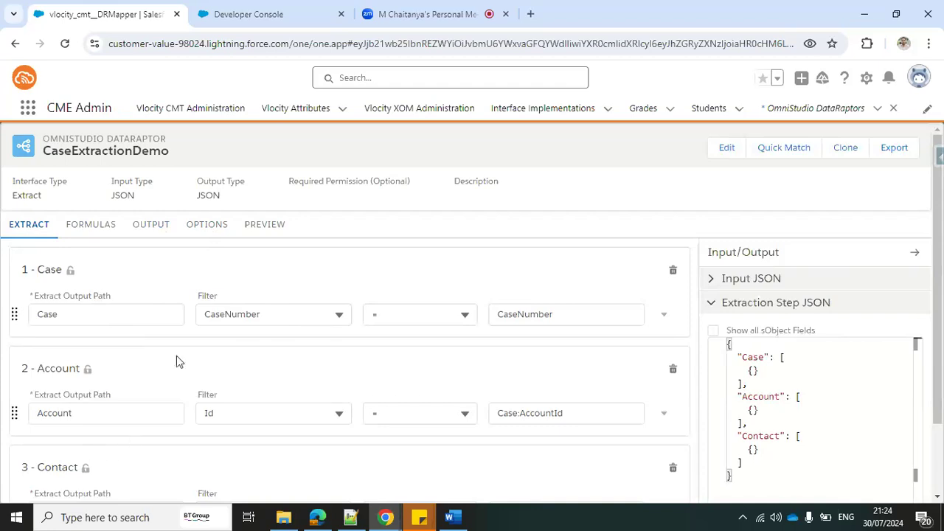
{"action": "left_click", "coordinate": [145, 229]}
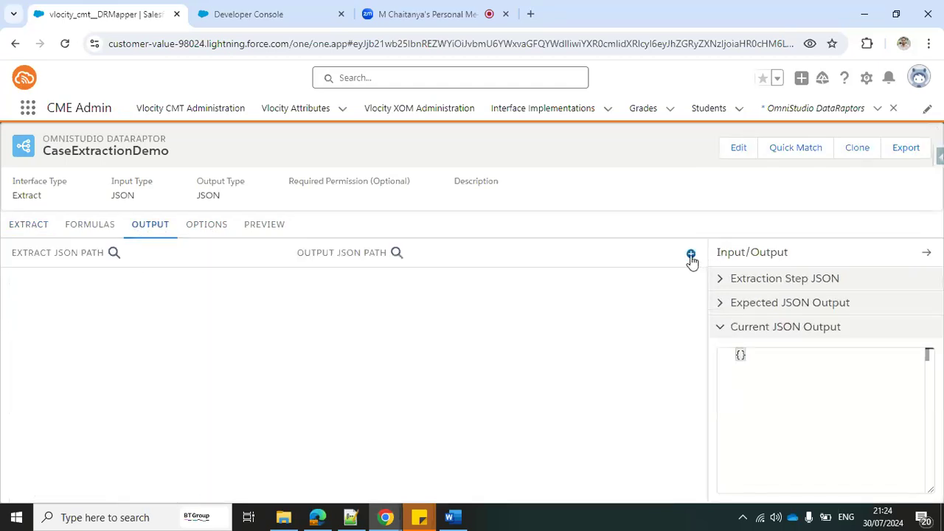
{"action": "left_click", "coordinate": [722, 284]}
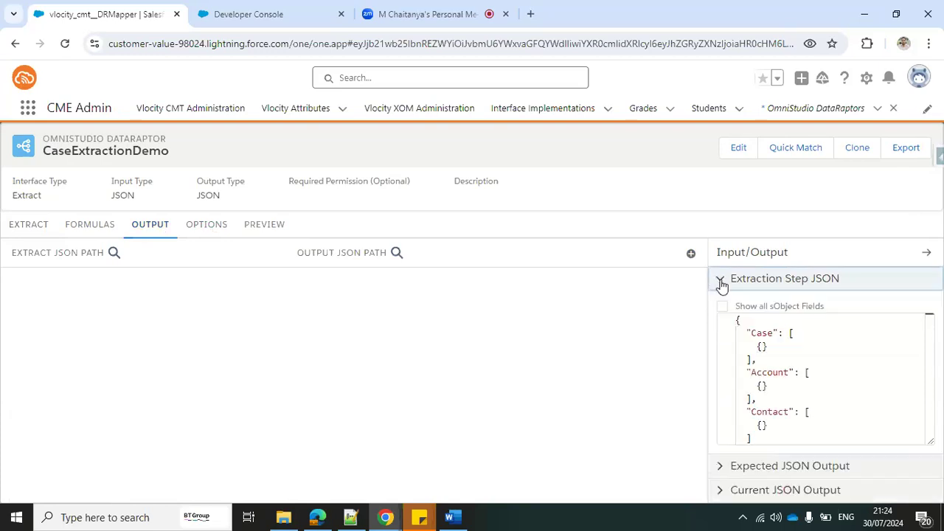
{"action": "left_click", "coordinate": [722, 284]}
{"action": "left_click", "coordinate": [745, 351]}
{"action": "key", "text": "ctrl+v"}
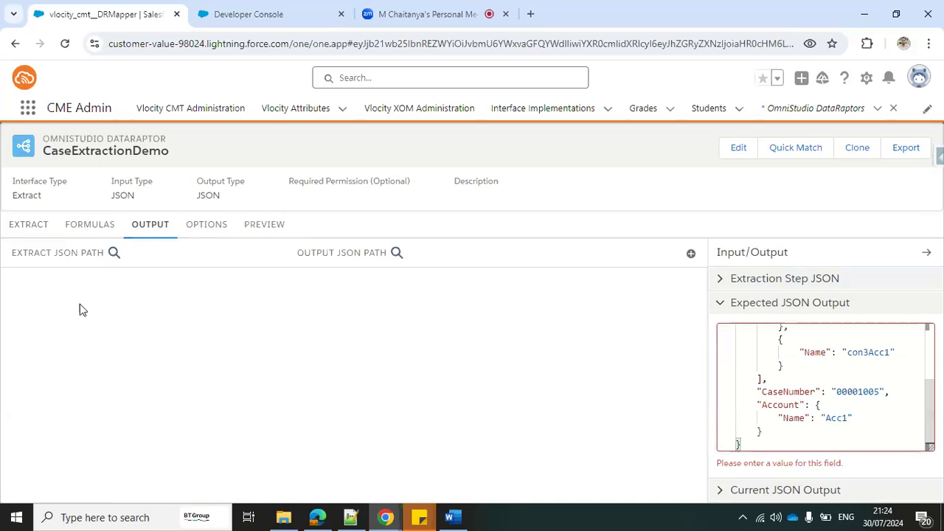
- Add an output mapping from the extract JSON path Case:CaseNumber to the output JSON path CaseNumber
{"action": "left_click", "coordinate": [692, 255]}
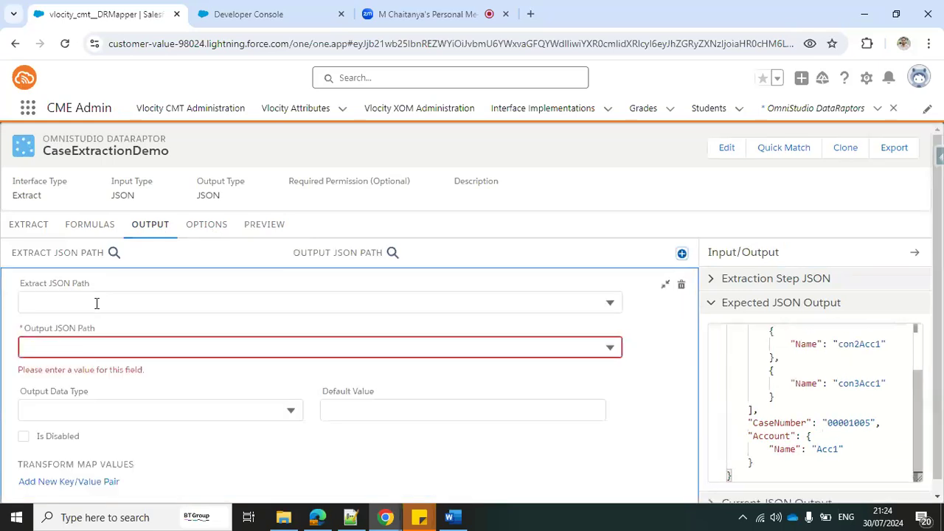
{"action": "left_click", "coordinate": [96, 303]}
{"action": "type", "text": "Case"}
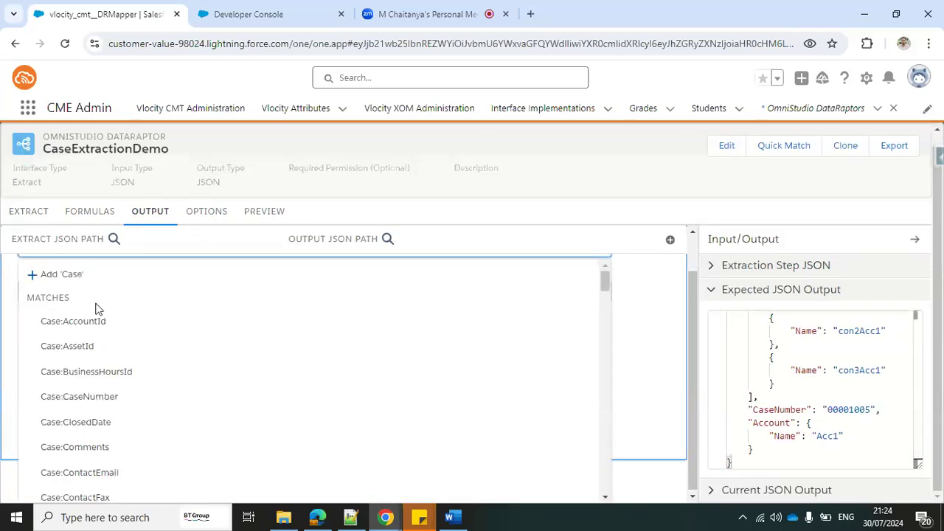
{"action": "scroll", "coordinate": [96, 309], "scroll_direction": "up", "scroll_amount": 1}
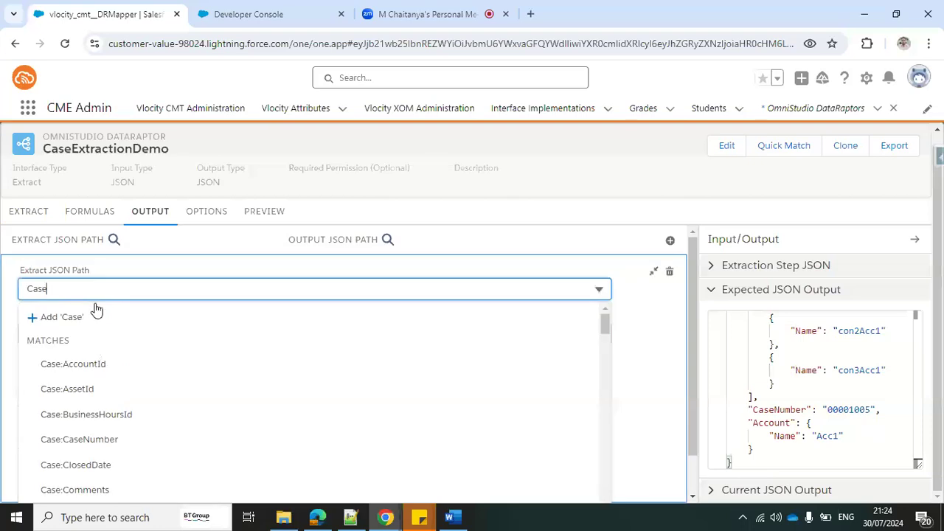
{"action": "type", "text": ":Case"}
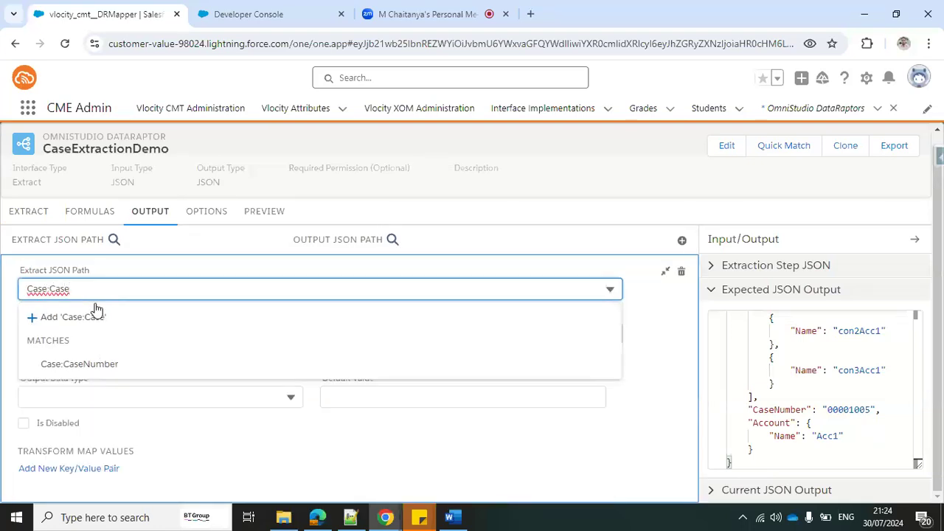
{"action": "left_click", "coordinate": [90, 364]}
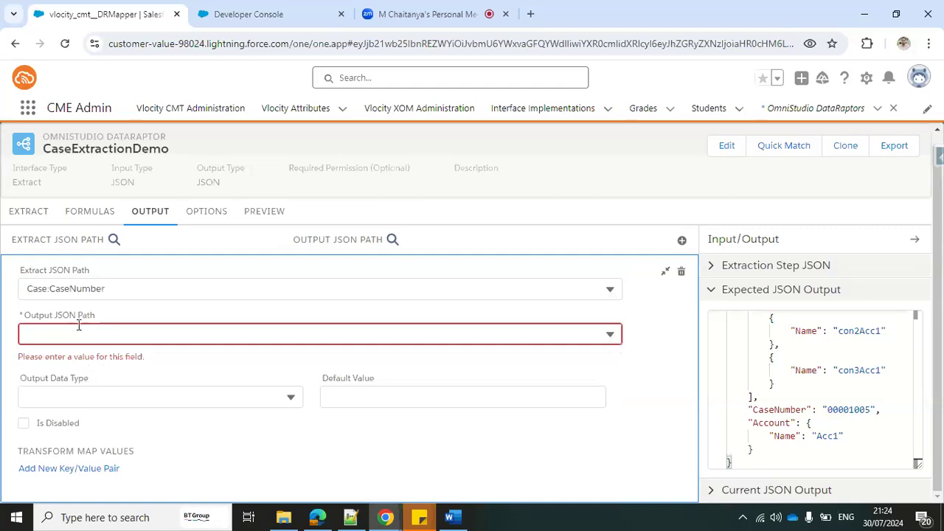
{"action": "left_click", "coordinate": [78, 336]}
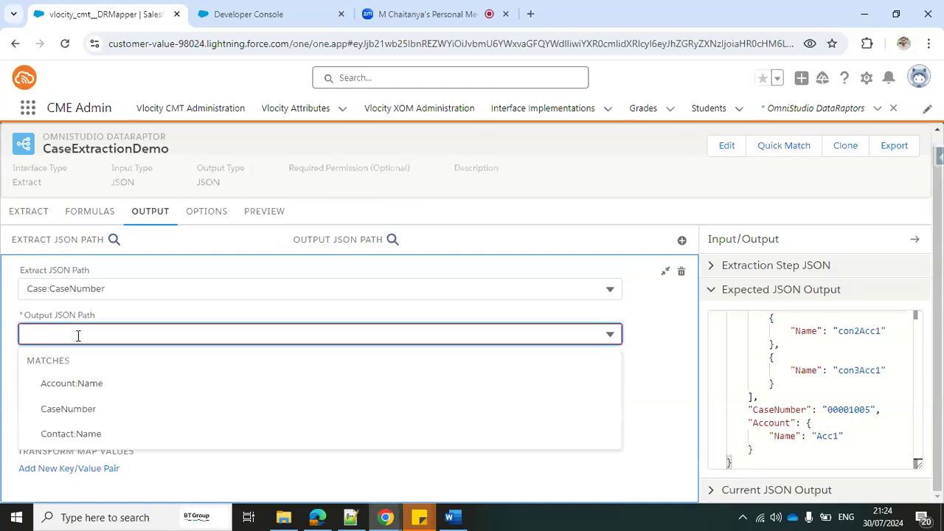
{"action": "type", "text": "Case"}
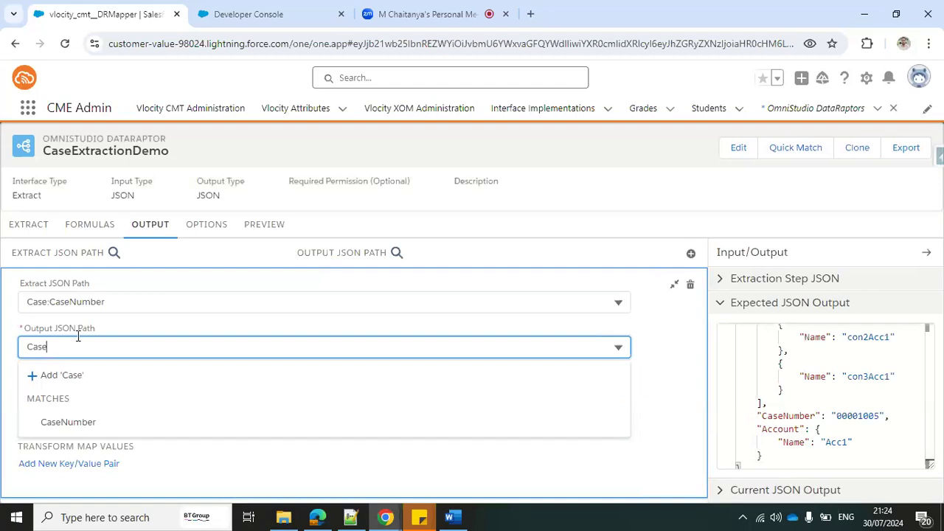
{"action": "left_click", "coordinate": [63, 422]}
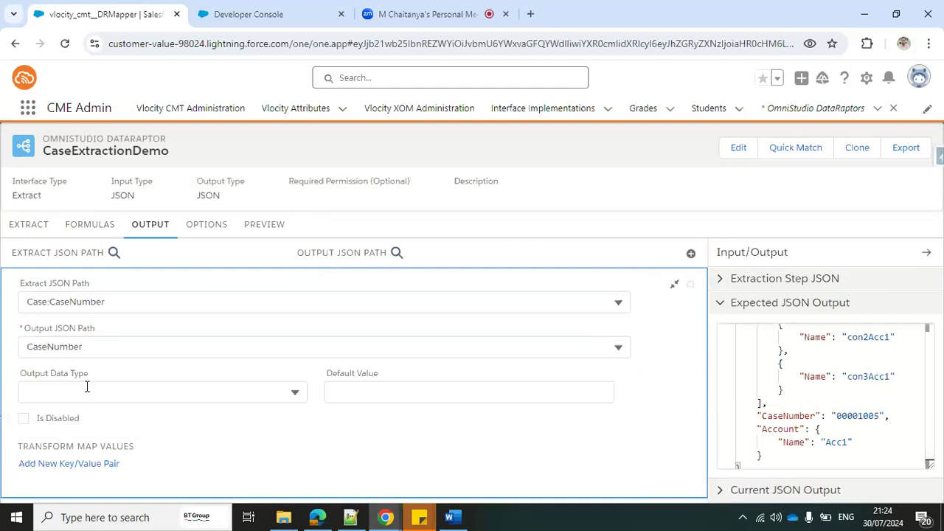
- Check the CaseNumber node of the first JSON block in Notepad++ against the new mapping, and return to the DataRaptor
{"action": "key", "text": "alt+Tab"}
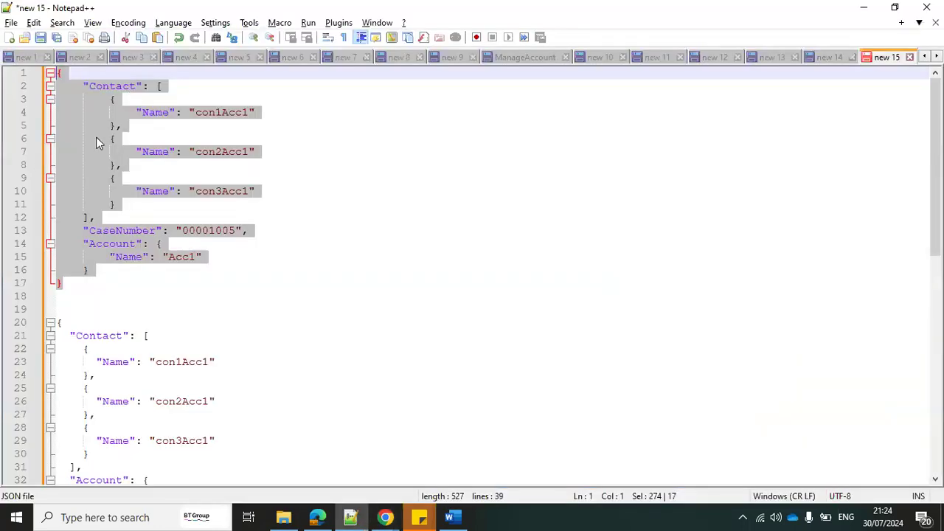
{"action": "left_click", "coordinate": [98, 232]}
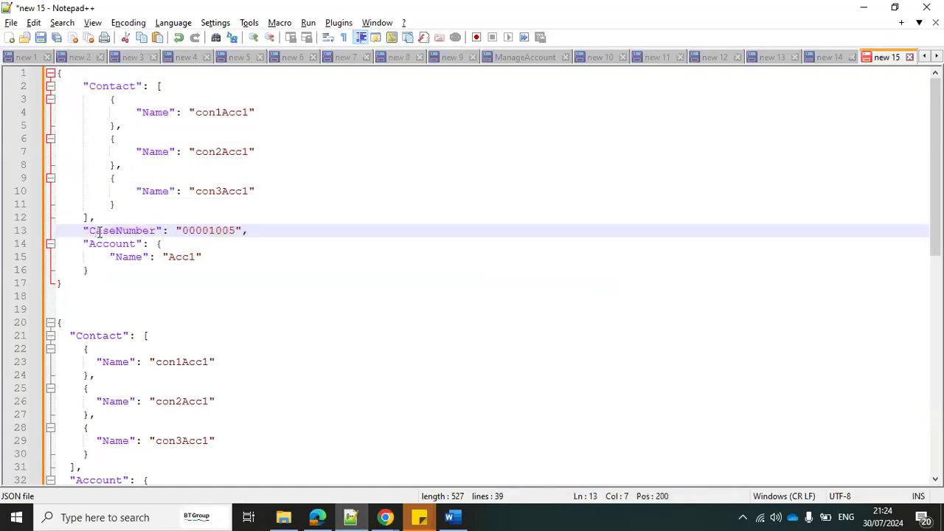
{"action": "left_click_drag", "start_coordinate": [83, 232], "coordinate": [281, 244]}
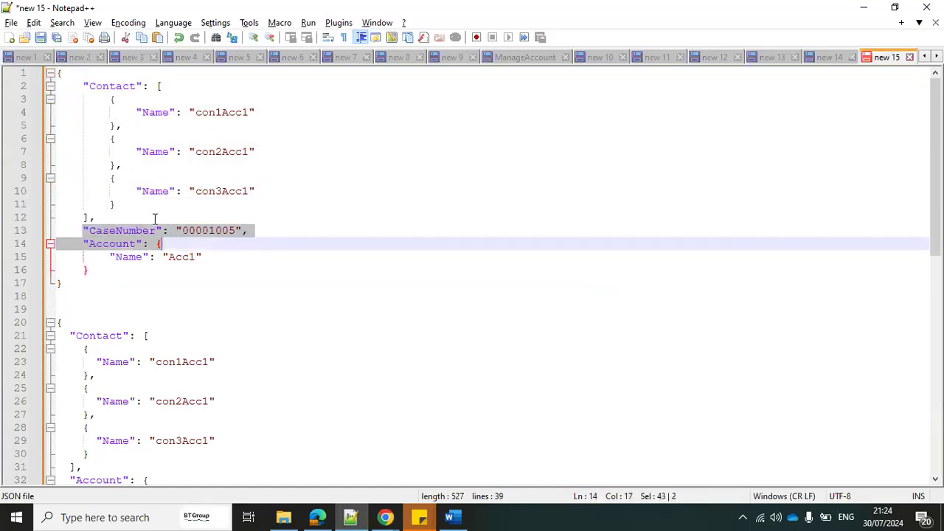
{"action": "double_click", "coordinate": [109, 232]}
{"action": "key", "text": "alt+Tab"}
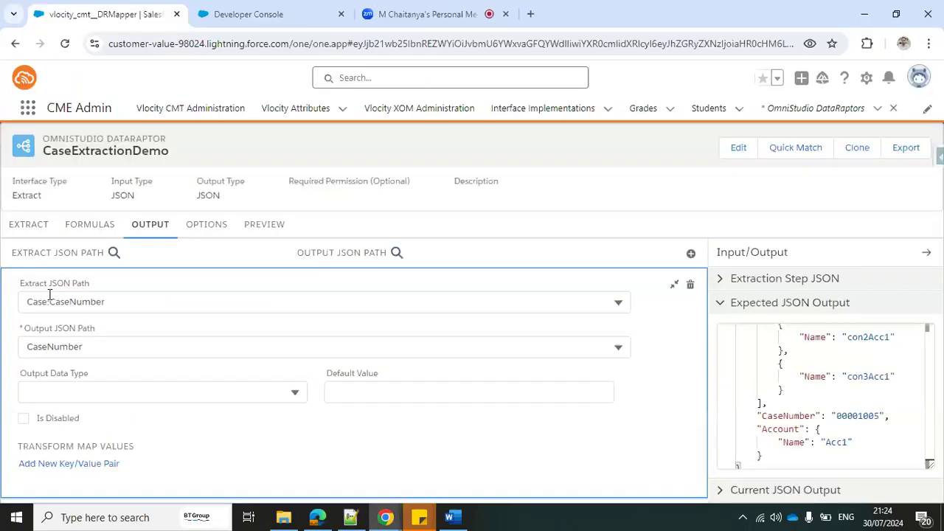
- Add a second output mapping with Account:Name as its extract JSON path
{"action": "left_click", "coordinate": [691, 253]}
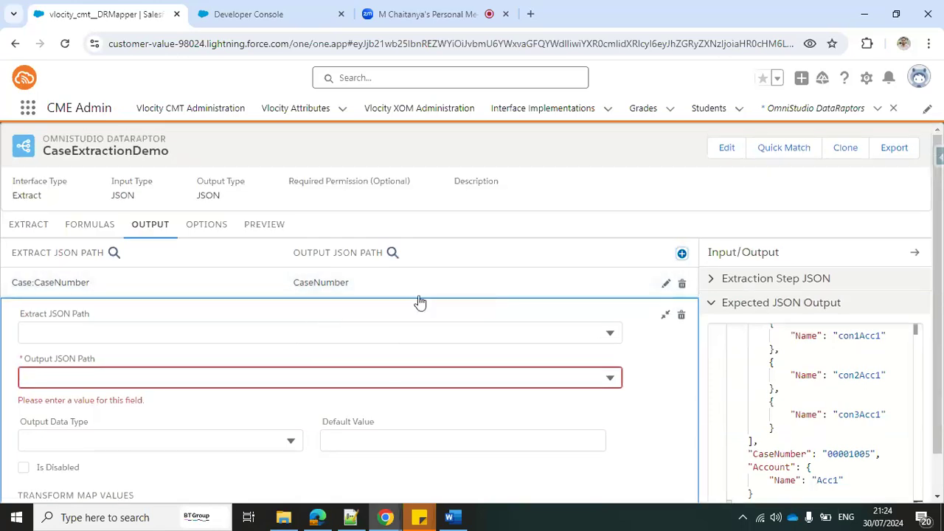
{"action": "left_click", "coordinate": [92, 333]}
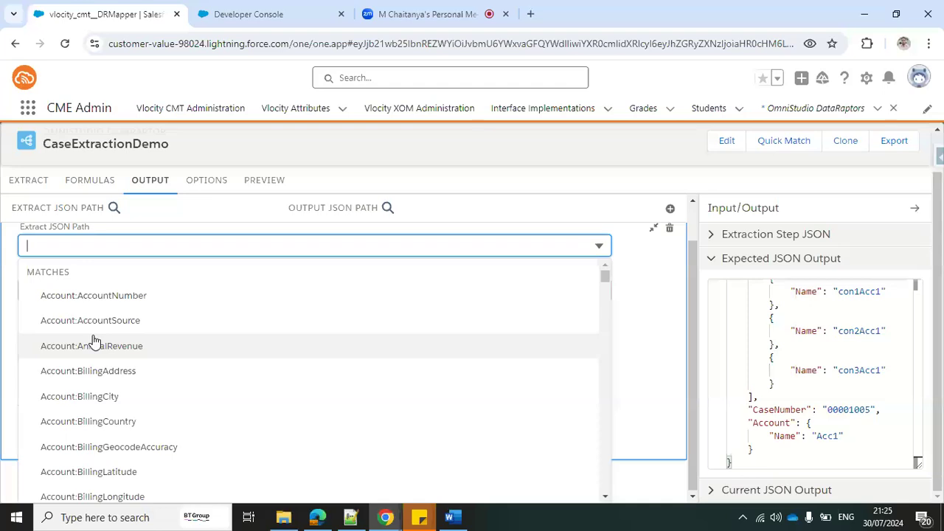
{"action": "type", "text": "Name"}
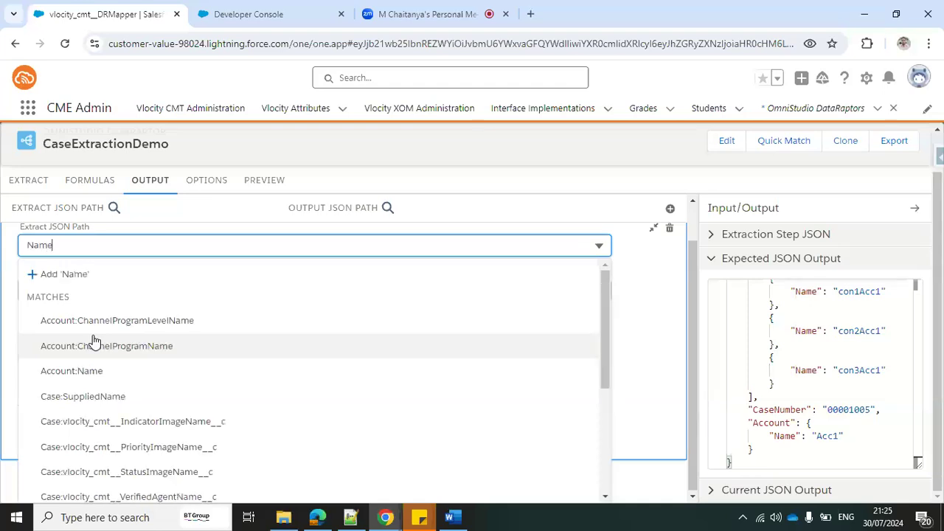
{"action": "left_click", "coordinate": [83, 374]}
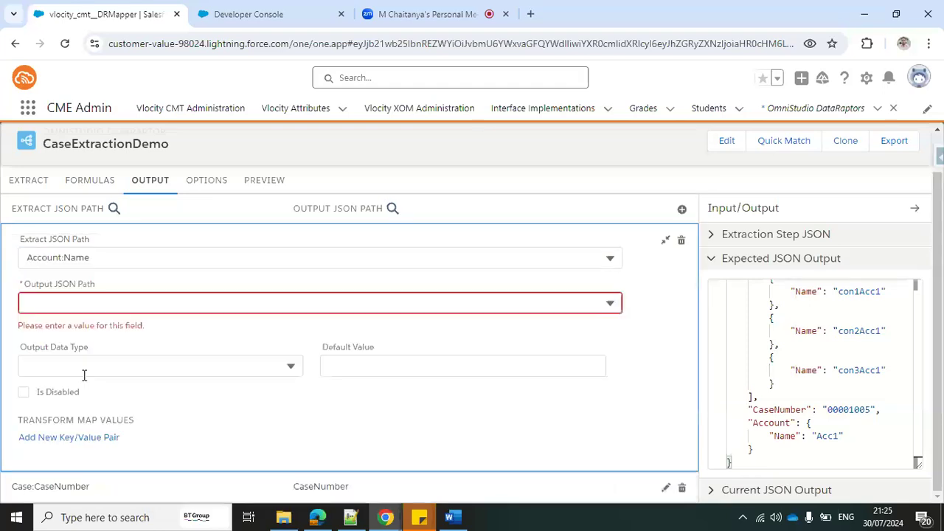
- Copy the Account key from the expected JSON in Notepad++ into the second mapping's output JSON path and append a colon
{"action": "left_click", "coordinate": [70, 304]}
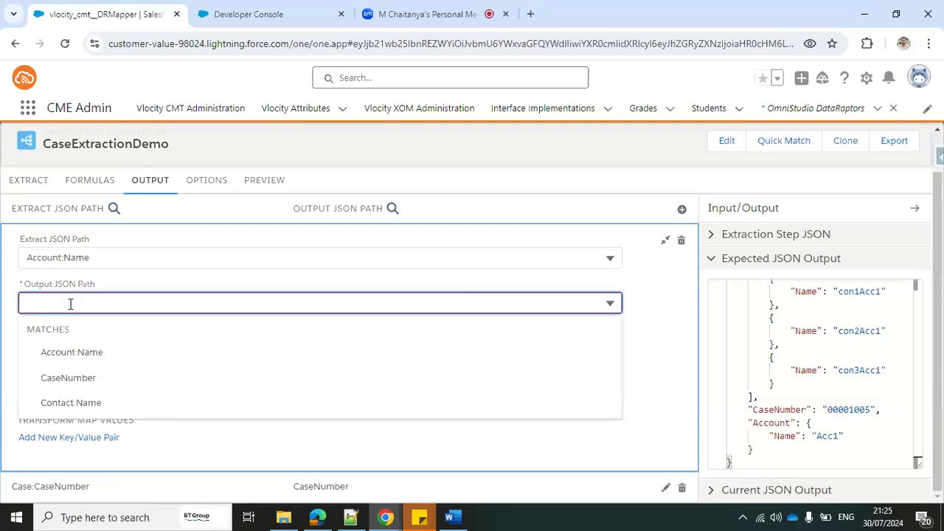
{"action": "key", "text": "alt+Tab"}
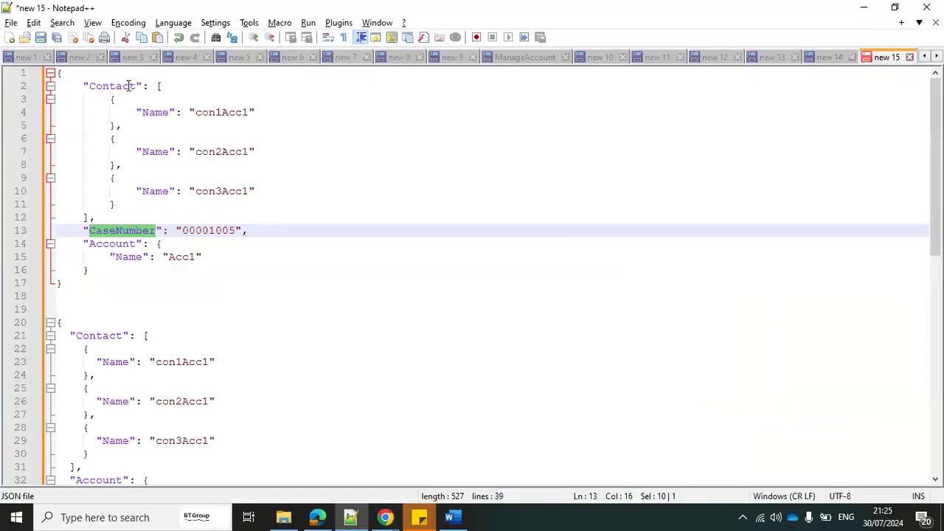
{"action": "double_click", "coordinate": [111, 244]}
{"action": "left_click", "coordinate": [111, 244]}
{"action": "double_click", "coordinate": [111, 244]}
{"action": "left_click", "coordinate": [110, 244]}
{"action": "double_click", "coordinate": [111, 245]}
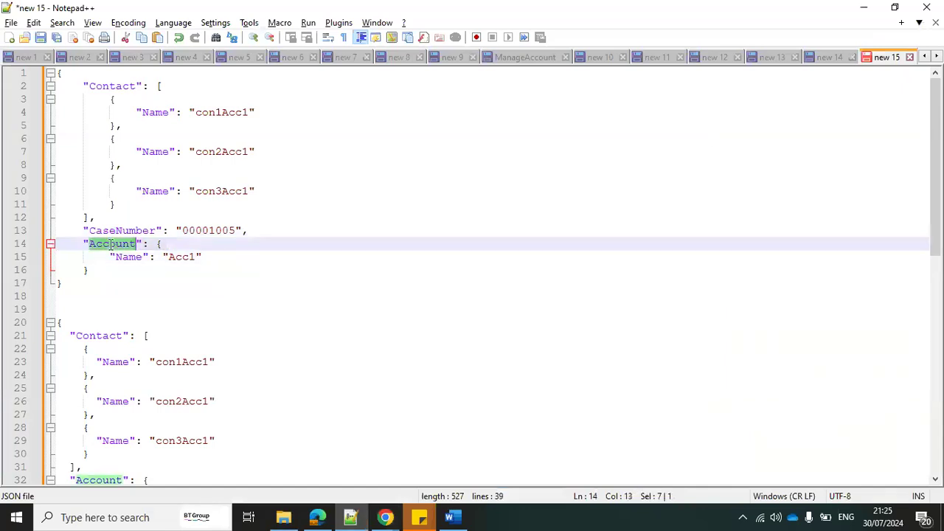
{"action": "key", "text": "ctrl+c"}
{"action": "key", "text": "alt+Tab"}
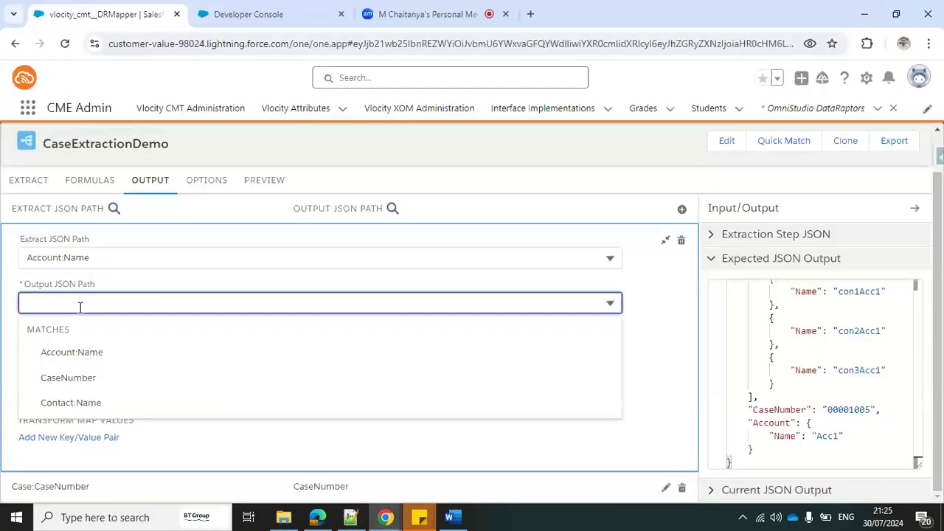
{"action": "key", "text": "ctrl+v"}
{"action": "type", "text": ":"}
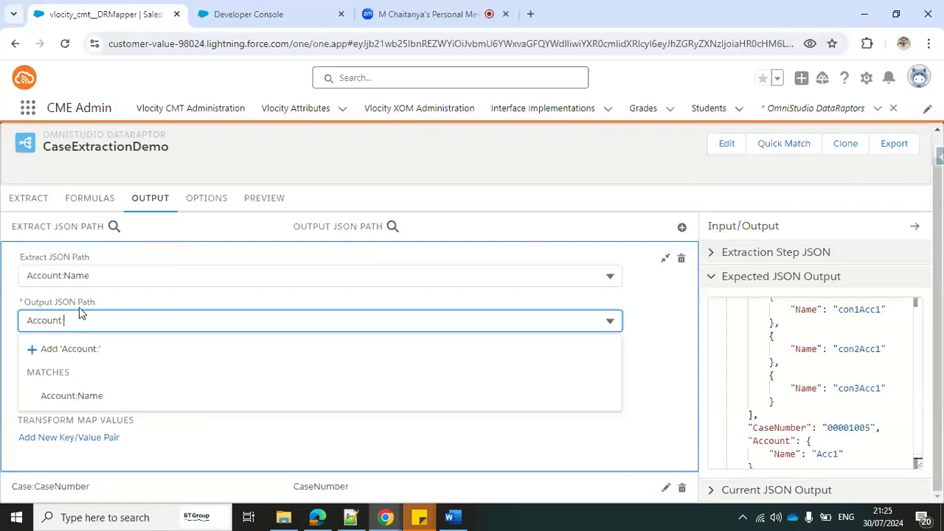
- Complete the second mapping's output JSON path as Account:Name, copying the Name key from the Account node in Notepad++, and collapse the mapping
{"action": "key", "text": "alt+Tab"}
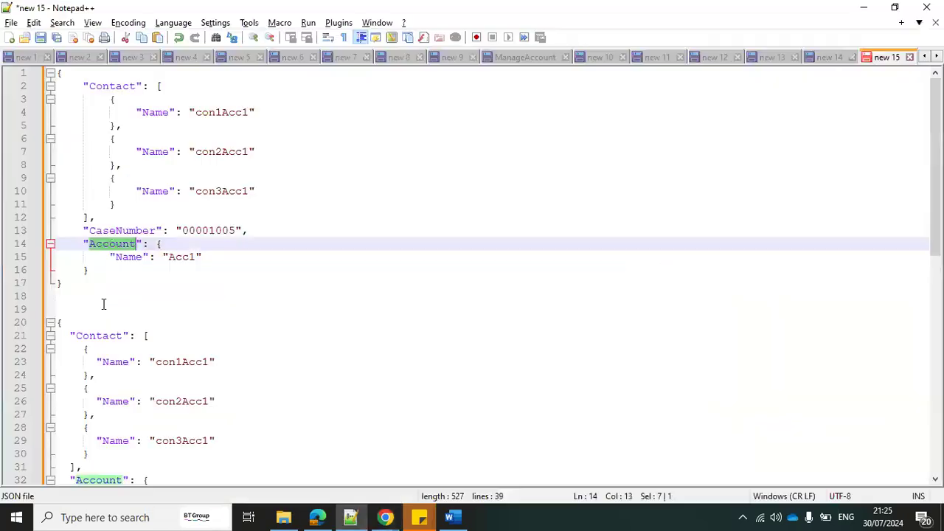
{"action": "left_click", "coordinate": [122, 258]}
{"action": "double_click", "coordinate": [125, 259]}
{"action": "key", "text": "ctrl+c"}
{"action": "key", "text": "alt+Tab"}
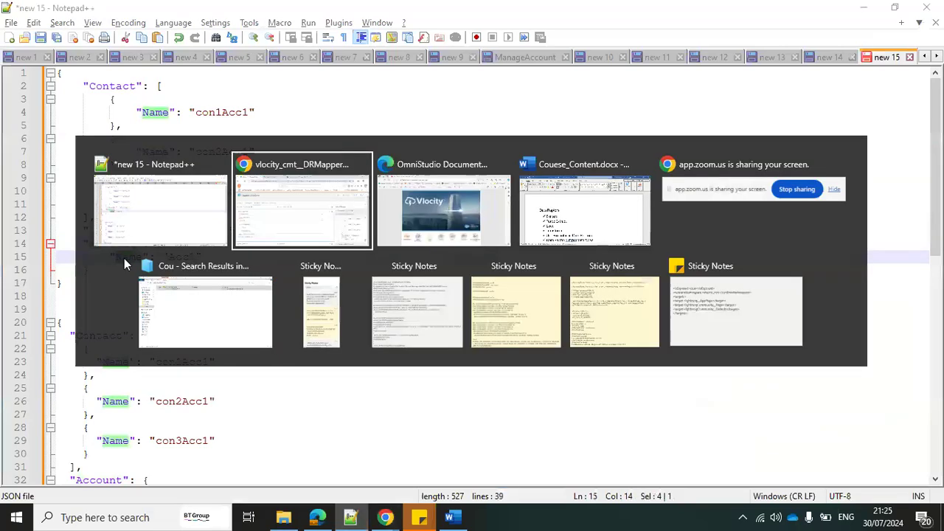
{"action": "key", "text": "ctrl+v"}
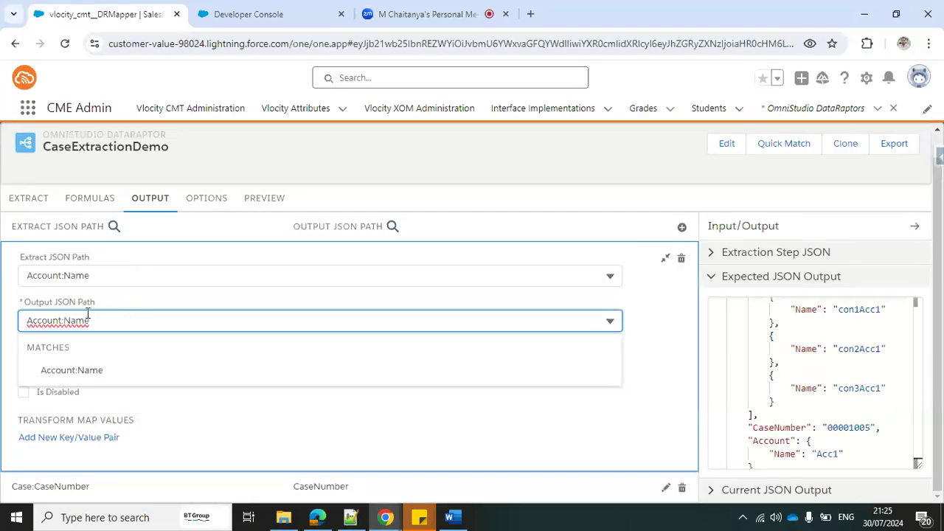
{"action": "left_click", "coordinate": [67, 369]}
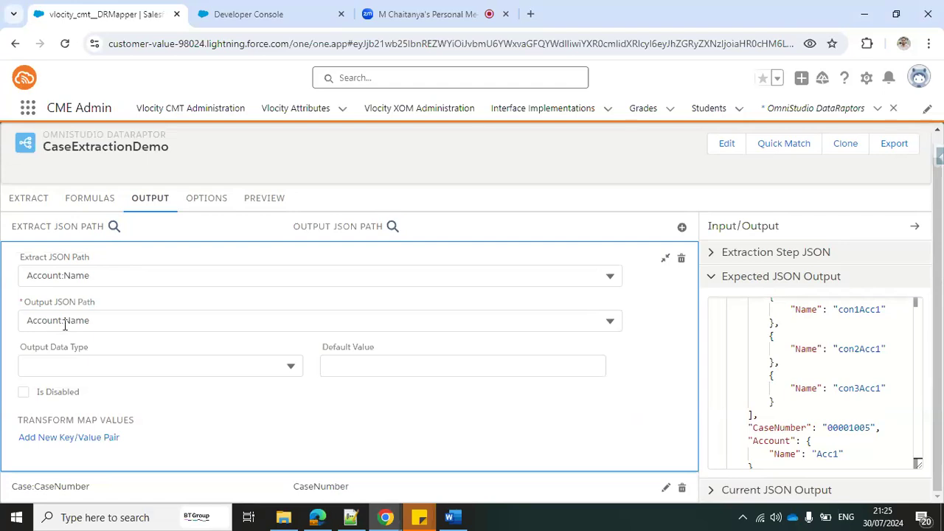
{"action": "left_click", "coordinate": [666, 262]}
- Add a third output mapping with Contact:LastName as its extract JSON path
{"action": "left_click", "coordinate": [685, 251]}
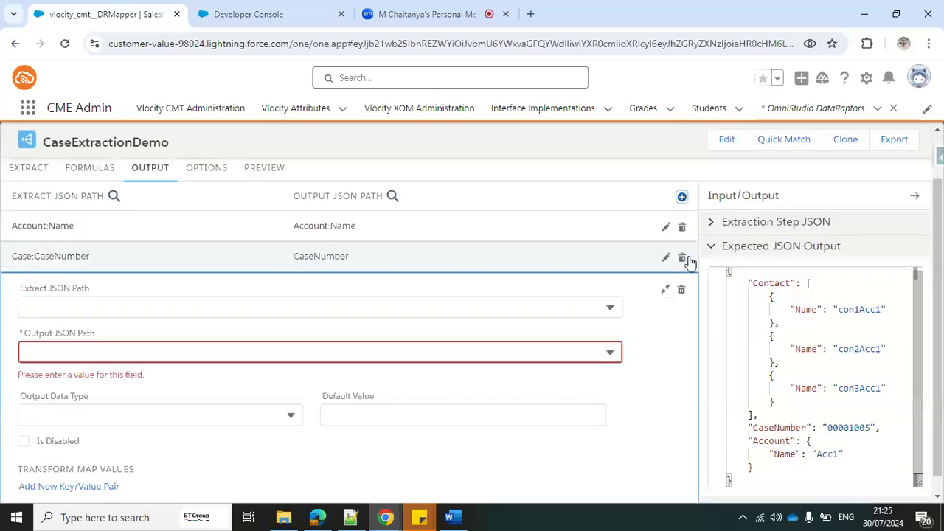
{"action": "left_click", "coordinate": [118, 308]}
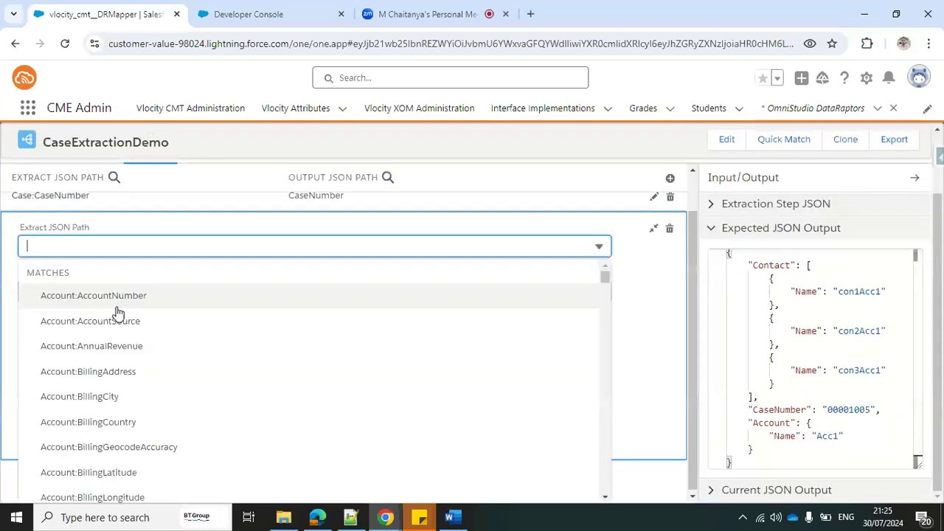
{"action": "type", "text": "Last"}
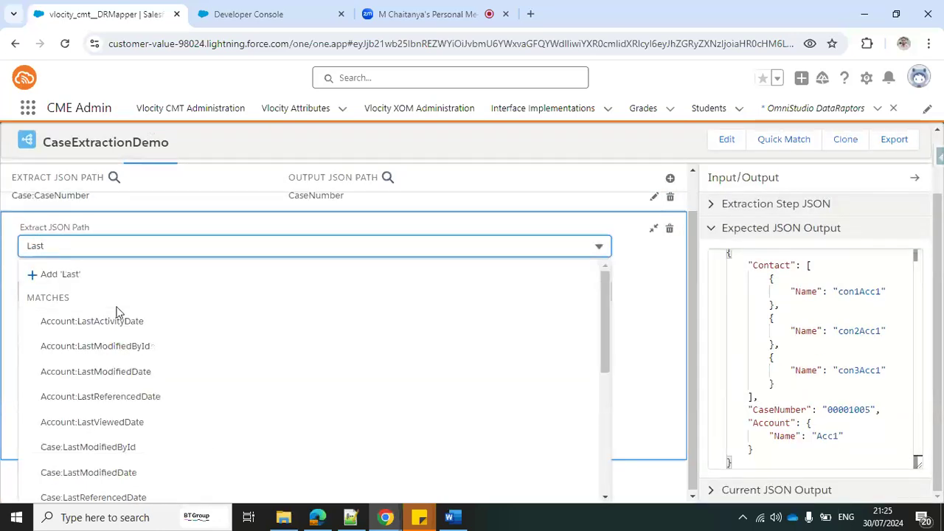
{"action": "type", "text": "Nam"}
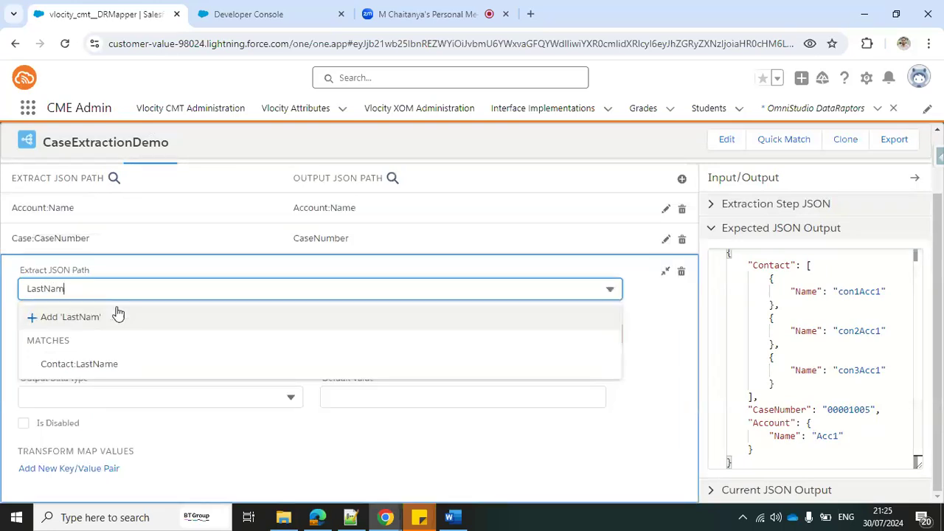
{"action": "type", "text": "e"}
{"action": "left_click", "coordinate": [95, 365]}
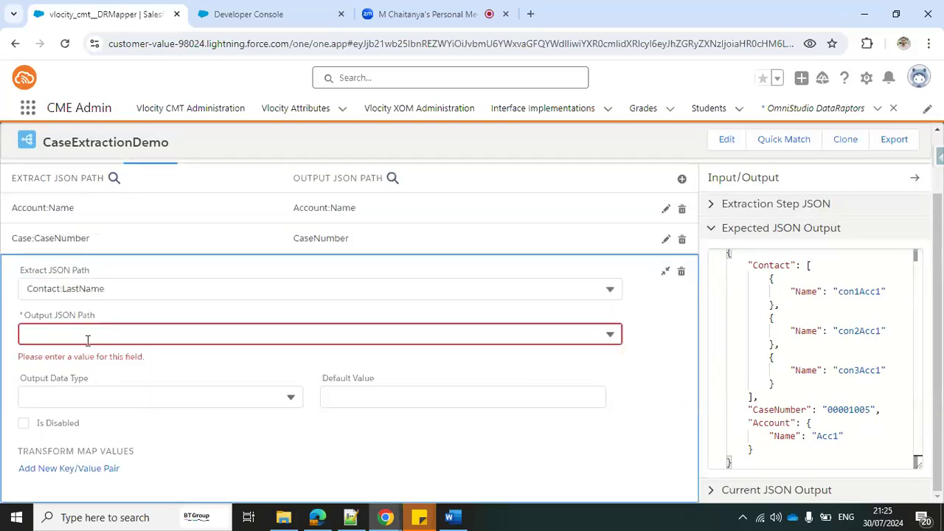
- Set the third mapping's output JSON path to Contact:Name and collapse the mapping
{"action": "left_click", "coordinate": [87, 337]}
{"action": "type", "text": "Co"}
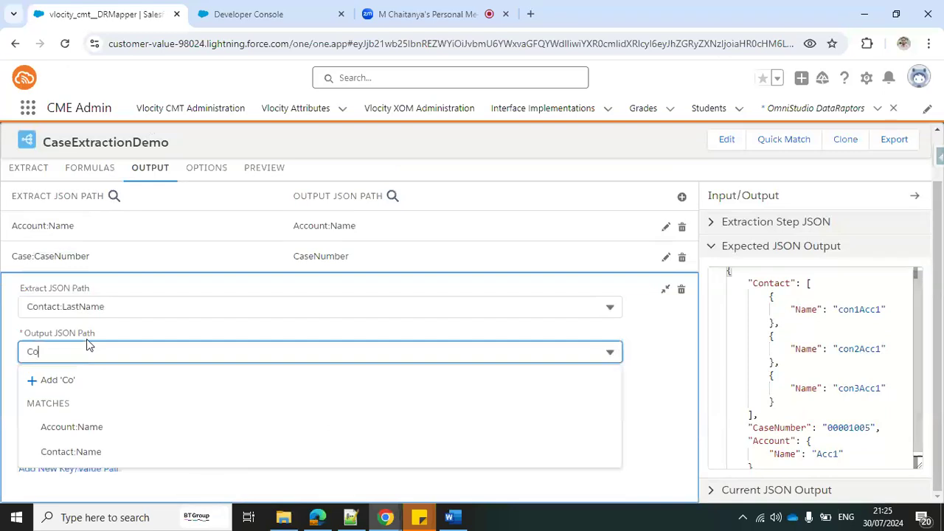
{"action": "type", "text": "ntact"}
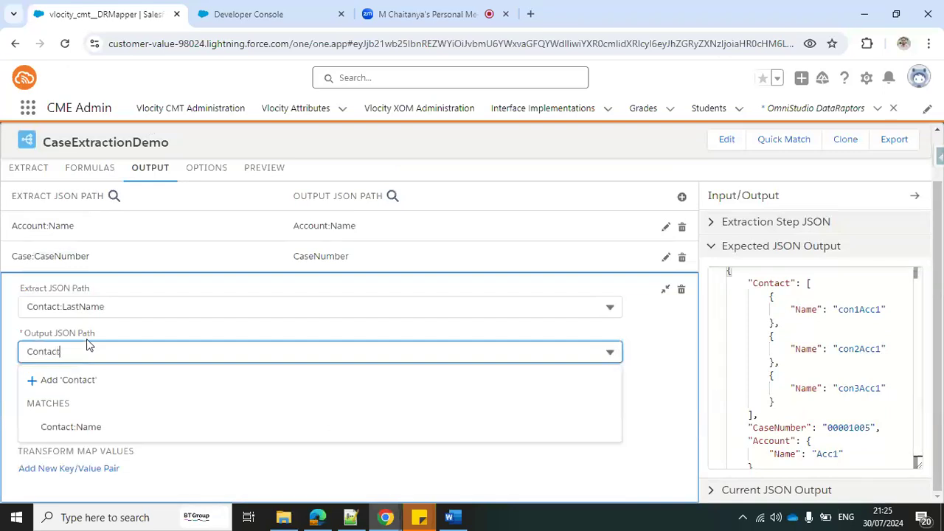
{"action": "type", "text": ":Name"}
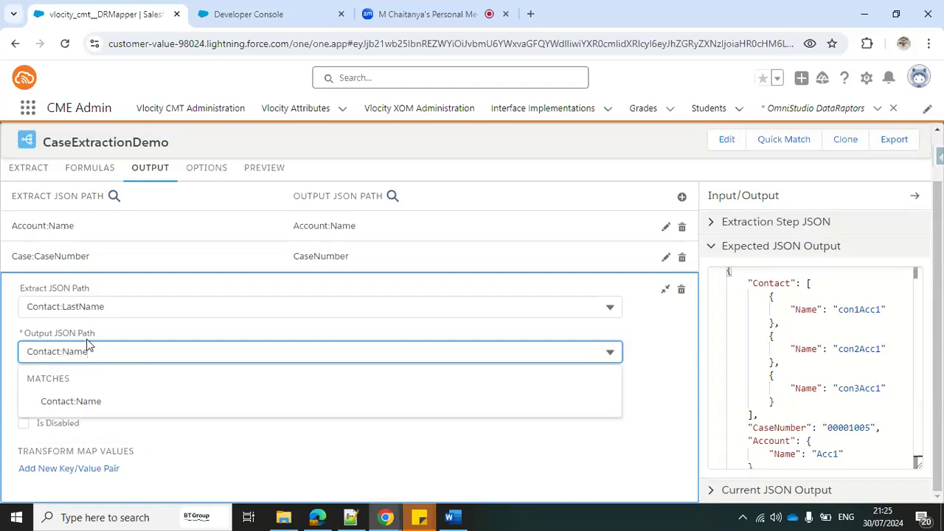
{"action": "left_click", "coordinate": [79, 401]}
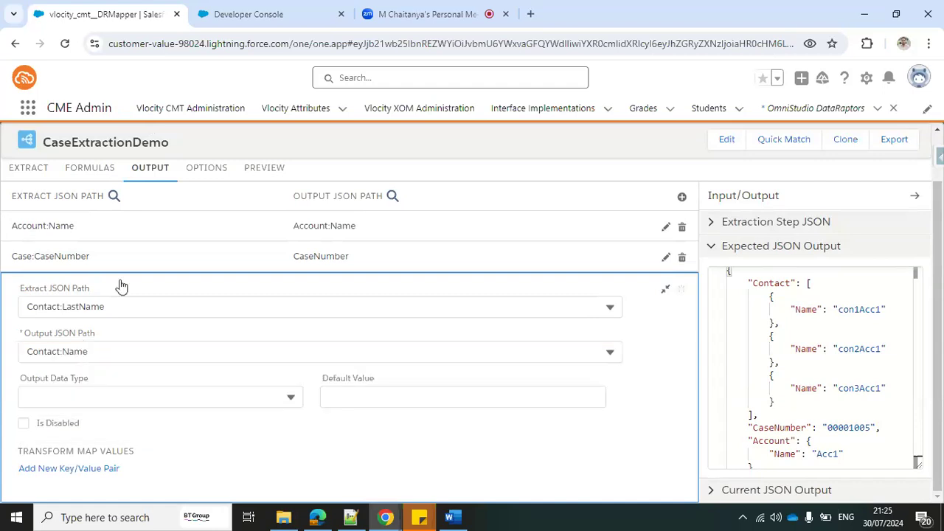
{"action": "left_click", "coordinate": [667, 290]}
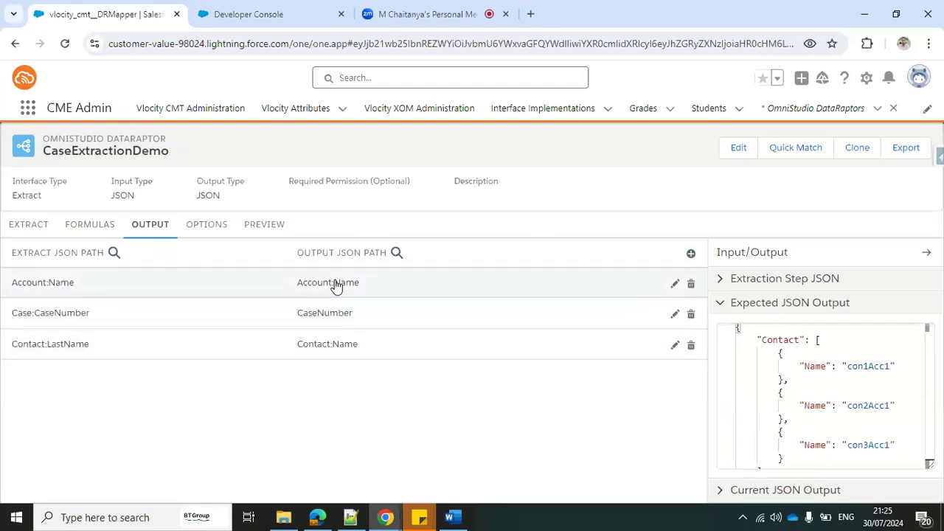
- Review the Case, Account and Contact extraction steps and the output mappings, and go to the DataRaptor's preview
{"action": "left_click", "coordinate": [17, 228]}
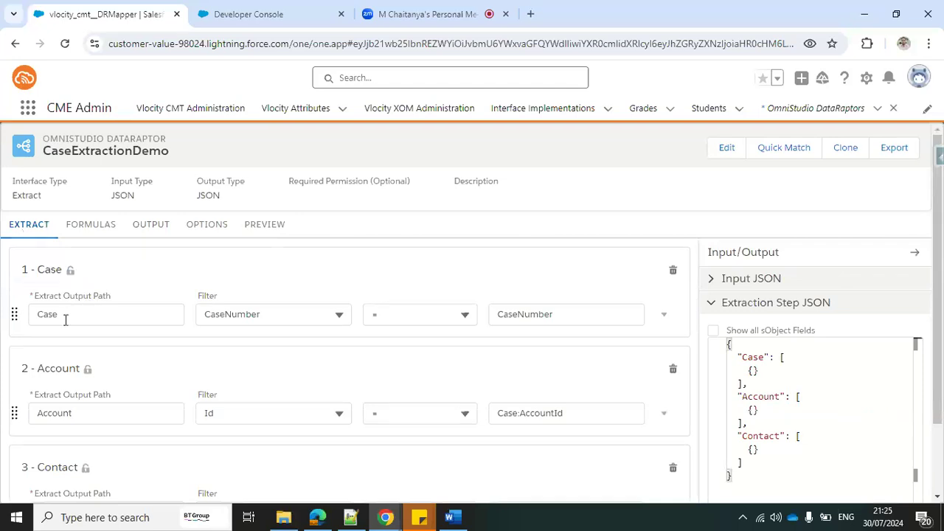
{"action": "left_click", "coordinate": [150, 226]}
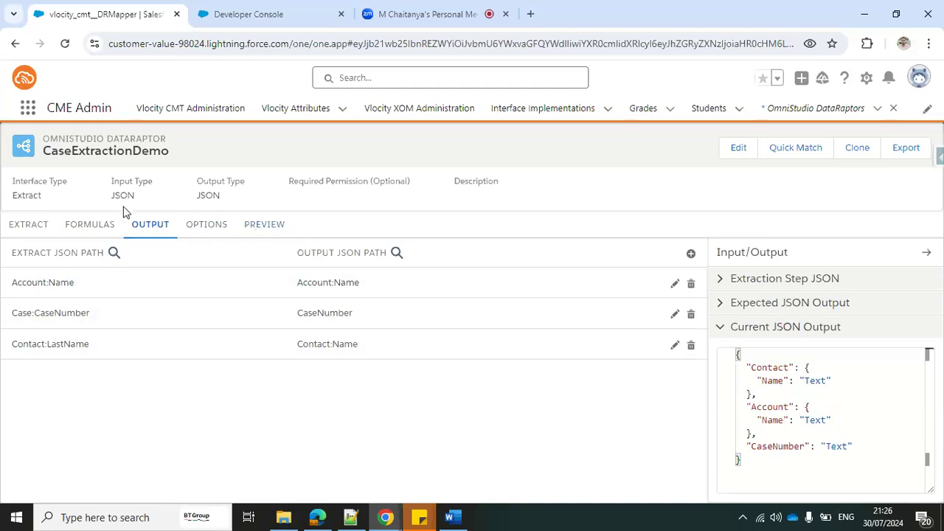
{"action": "left_click", "coordinate": [267, 231]}
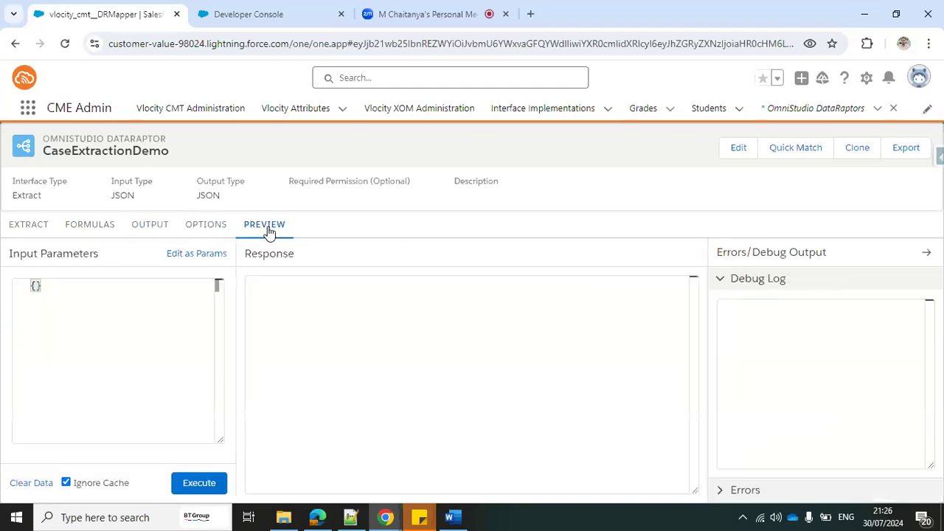
- Check the Case step's filter value and add a preview input parameter with the matching key CaseNumber
{"action": "left_click", "coordinate": [30, 226]}
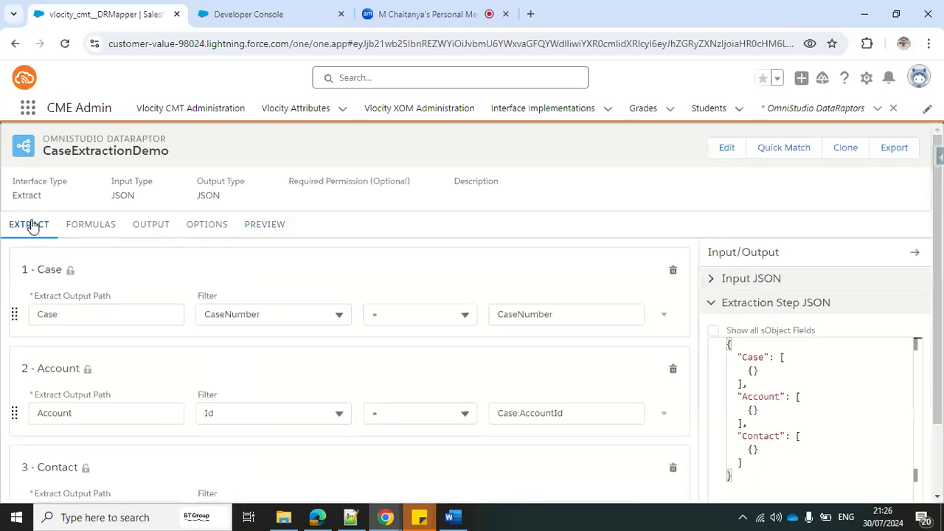
{"action": "double_click", "coordinate": [526, 314]}
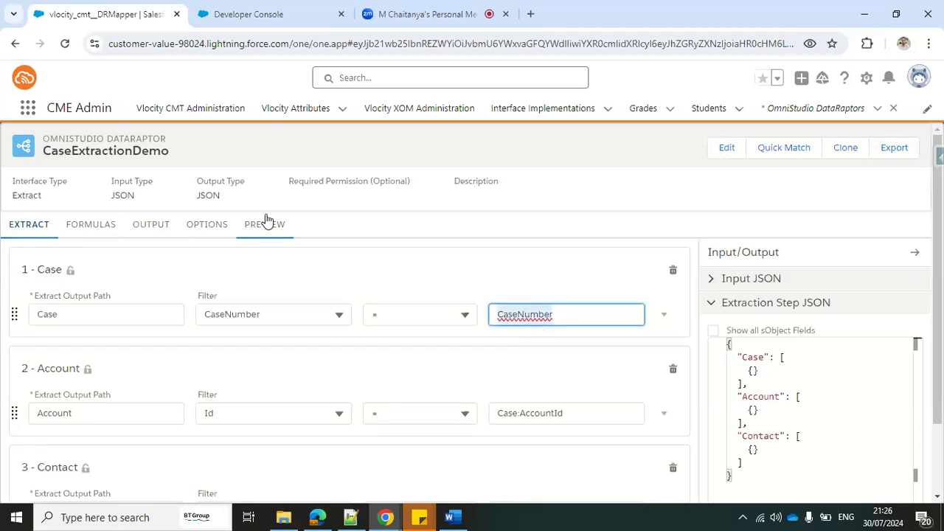
{"action": "left_click", "coordinate": [245, 230]}
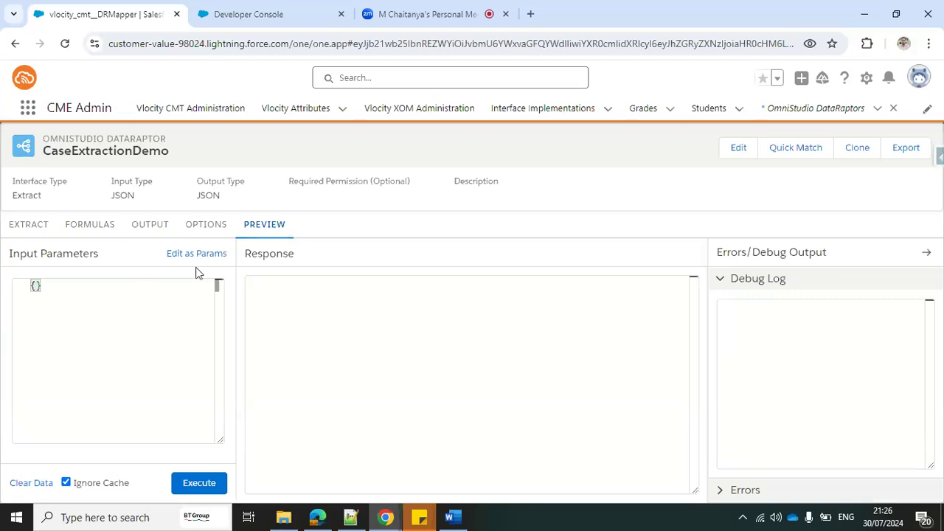
{"action": "left_click", "coordinate": [202, 255]}
{"action": "left_click", "coordinate": [118, 310]}
{"action": "left_click", "coordinate": [44, 308]}
{"action": "type", "text": "CaseNumber"}
- Copy the CaseNumber value from the expected JSON in Notepad++ into the parameter's value and execute the preview
{"action": "left_click", "coordinate": [134, 311]}
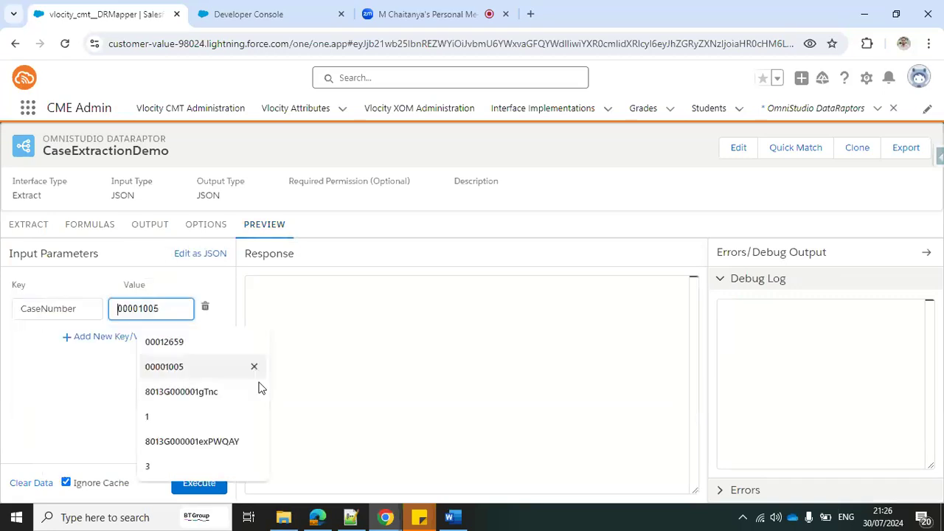
{"action": "left_click", "coordinate": [351, 517]}
{"action": "double_click", "coordinate": [208, 230]}
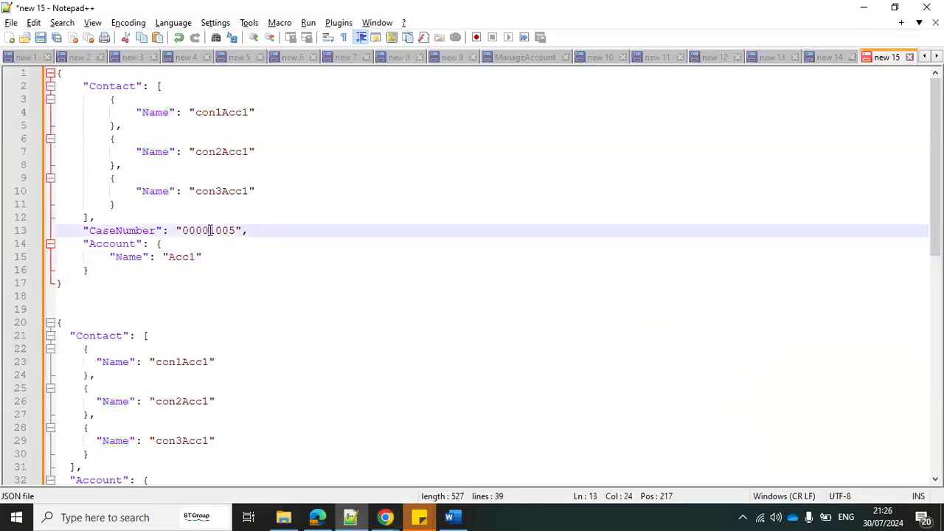
{"action": "key", "text": "ctrl+c"}
{"action": "key", "text": "alt+Tab"}
{"action": "key", "text": "ctrl+v"}
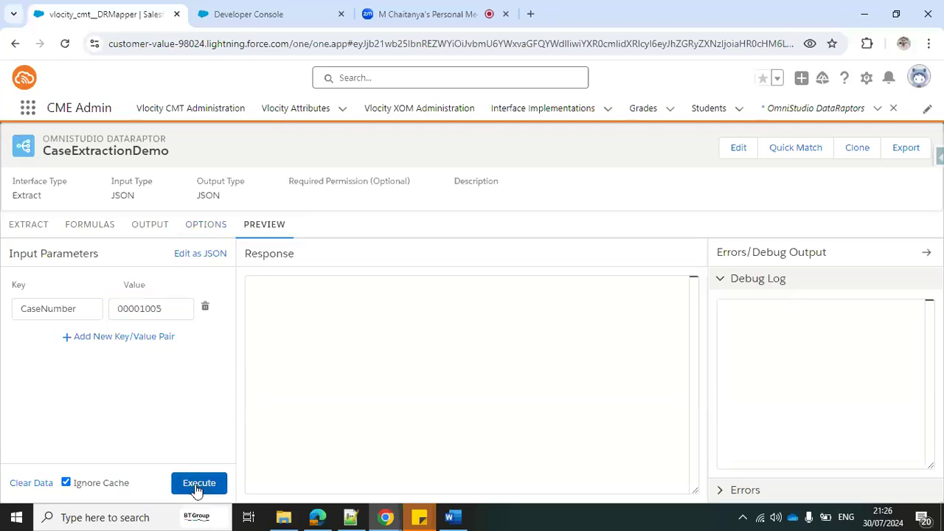
{"action": "left_click", "coordinate": [198, 485]}
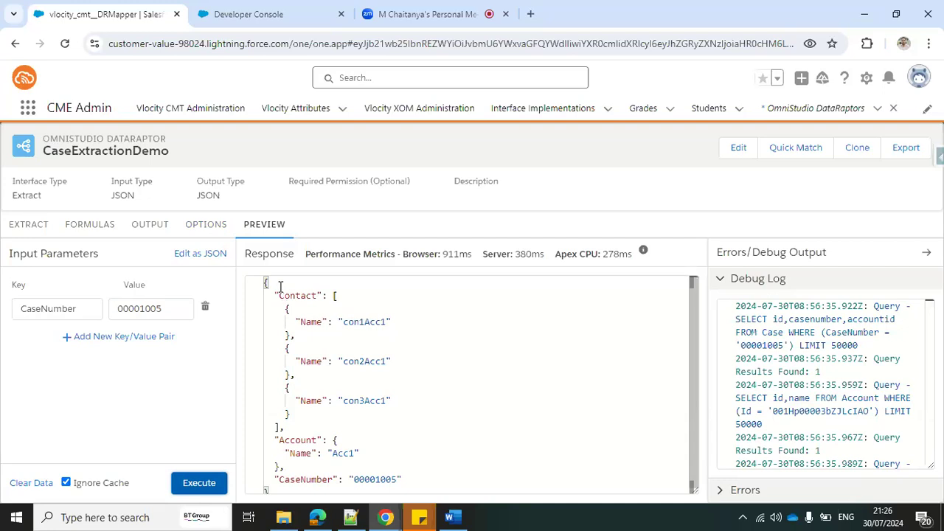
- Compare the CaseNumber node in the preview response with the expected JSON in Notepad++
{"action": "double_click", "coordinate": [299, 474]}
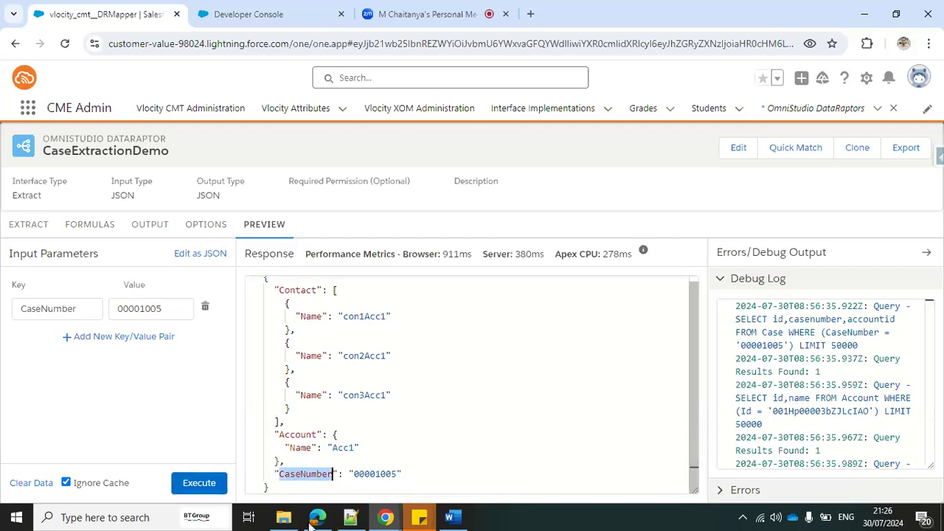
{"action": "left_click", "coordinate": [350, 517]}
{"action": "key", "text": "alt+Tab"}
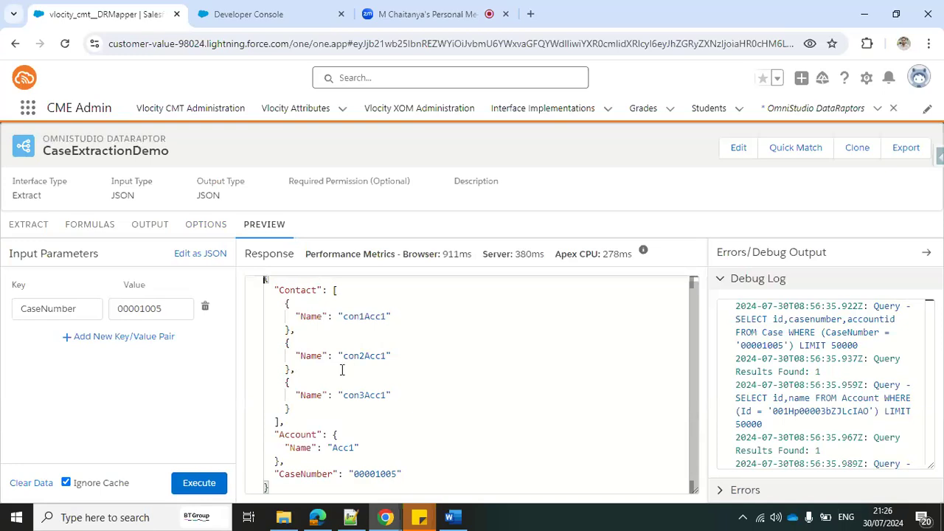
- Review the CreateCaseJson Apex class in the Developer Console, highlighting its case and account code for comparison with the DataRaptor
{"action": "left_click", "coordinate": [267, 16]}
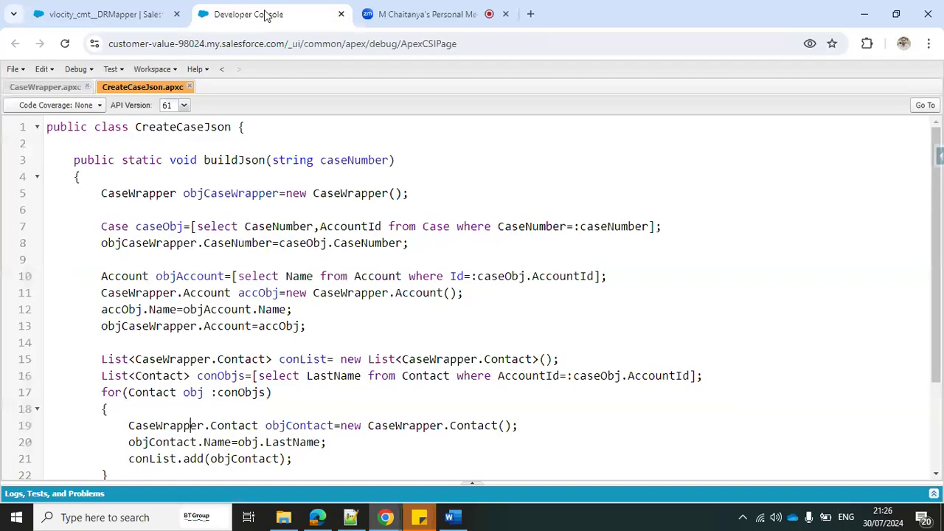
{"action": "left_click_drag", "start_coordinate": [93, 190], "coordinate": [130, 327]}
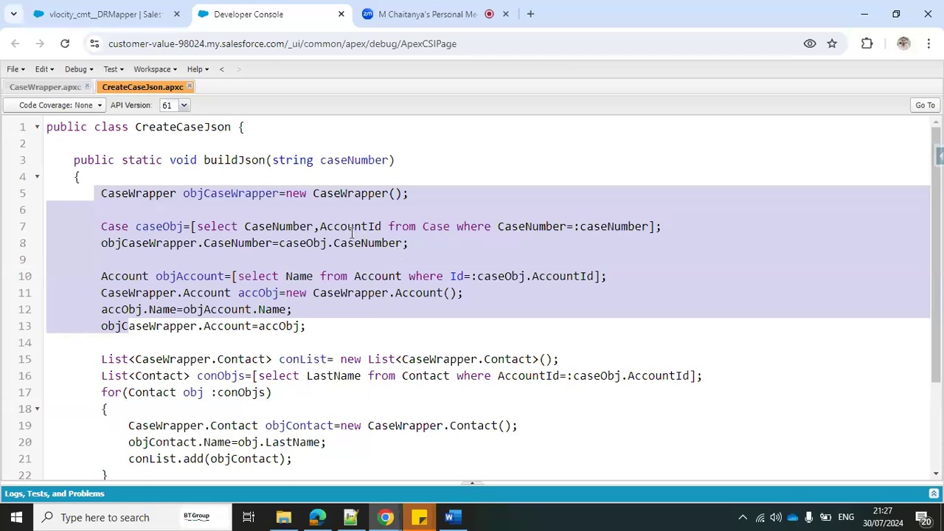
{"action": "scroll", "coordinate": [393, 281], "scroll_direction": "down", "scroll_amount": 1}
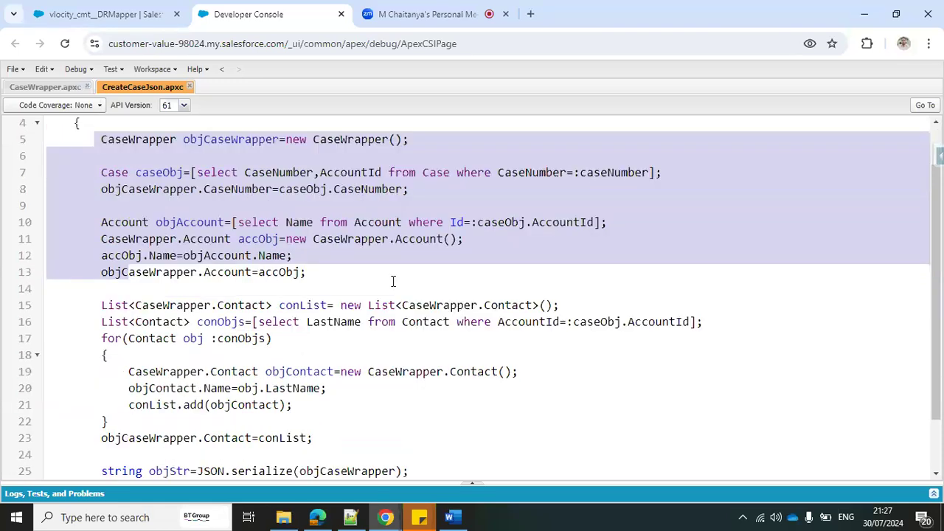
{"action": "scroll", "coordinate": [393, 281], "scroll_direction": "down", "scroll_amount": 2}
{"action": "scroll", "coordinate": [288, 392], "scroll_direction": "up", "scroll_amount": 3}
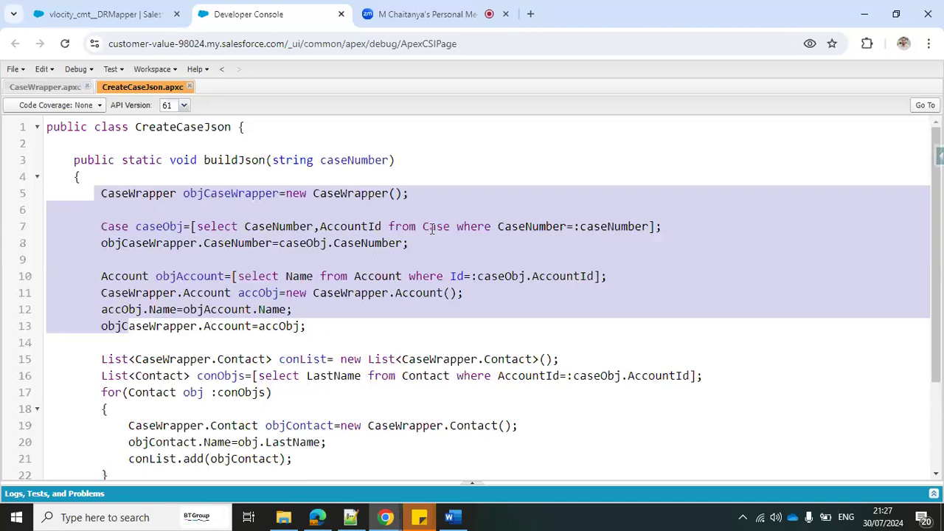
- Return to the DataRaptor preview and examine the debug log's queries and the response JSON
{"action": "left_click", "coordinate": [143, 16]}
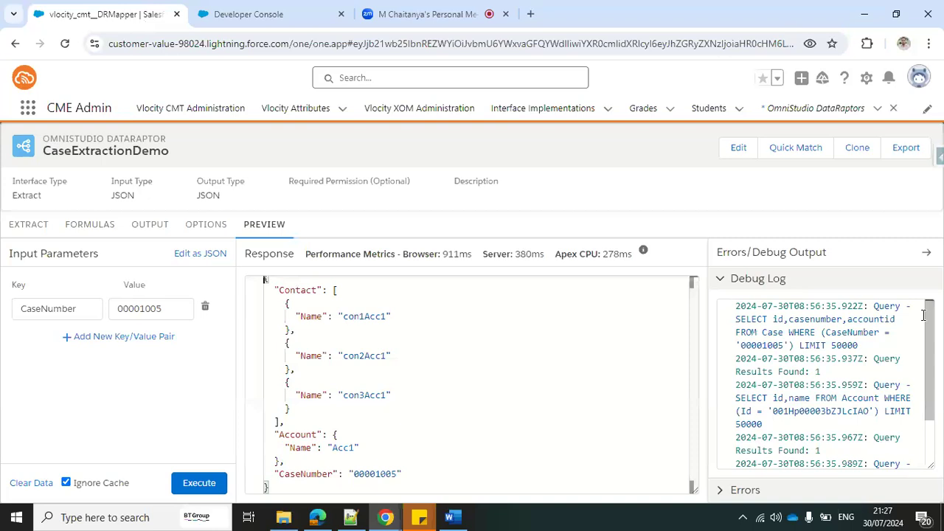
{"action": "left_click_drag", "start_coordinate": [930, 325], "coordinate": [929, 377]}
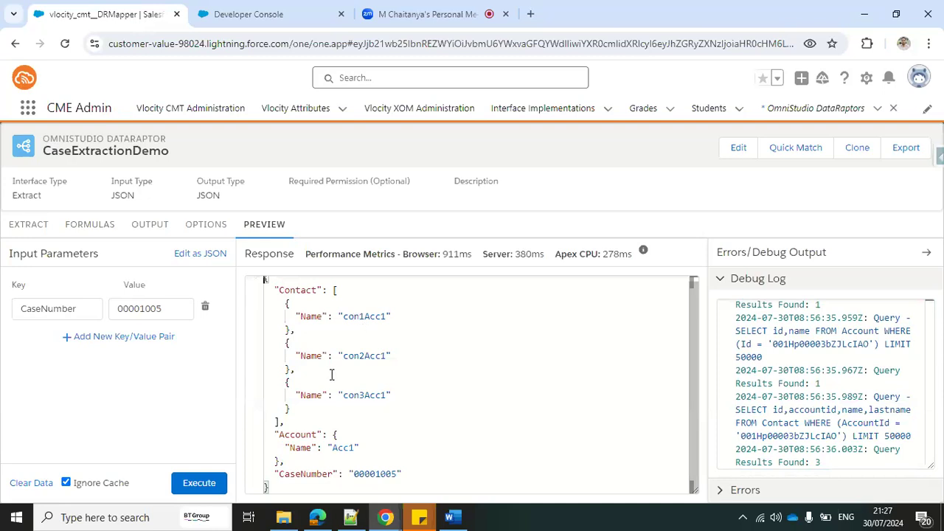
{"action": "scroll", "coordinate": [289, 295], "scroll_direction": "up", "scroll_amount": 1}
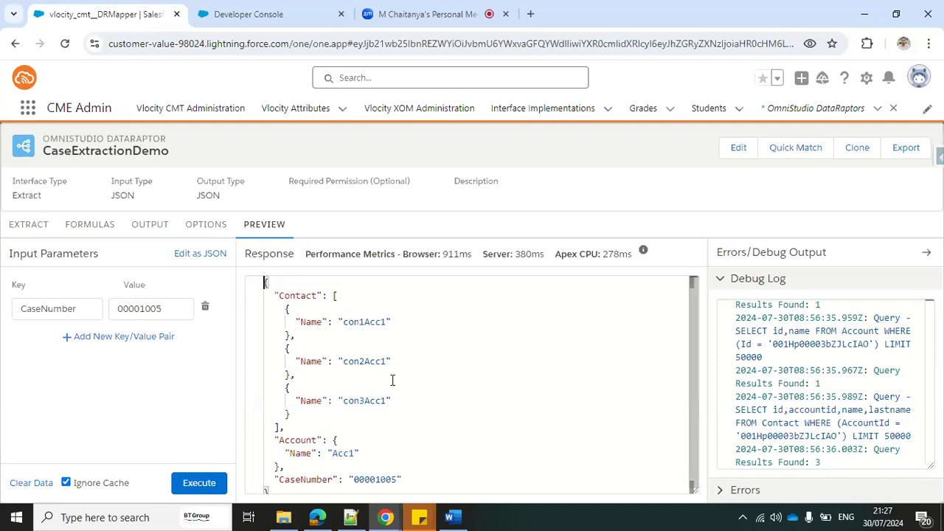
{"action": "scroll", "coordinate": [374, 429], "scroll_direction": "down", "scroll_amount": 1}
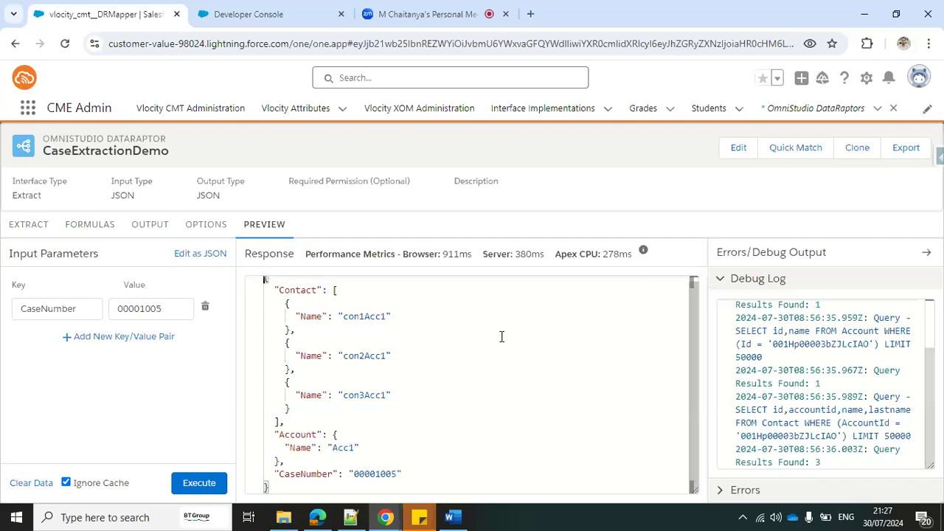
{"action": "scroll", "coordinate": [501, 337], "scroll_direction": "up", "scroll_amount": 1}
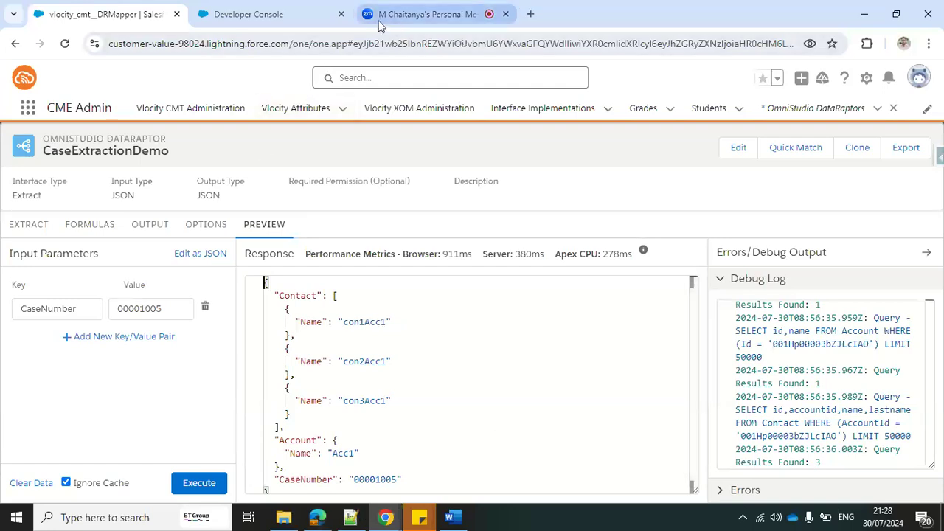
- Look in on the Zoom meeting, revisit the DataRaptor's extraction steps, and switch to the Couese_Content.docx outline in Word
{"action": "left_click", "coordinate": [417, 18]}
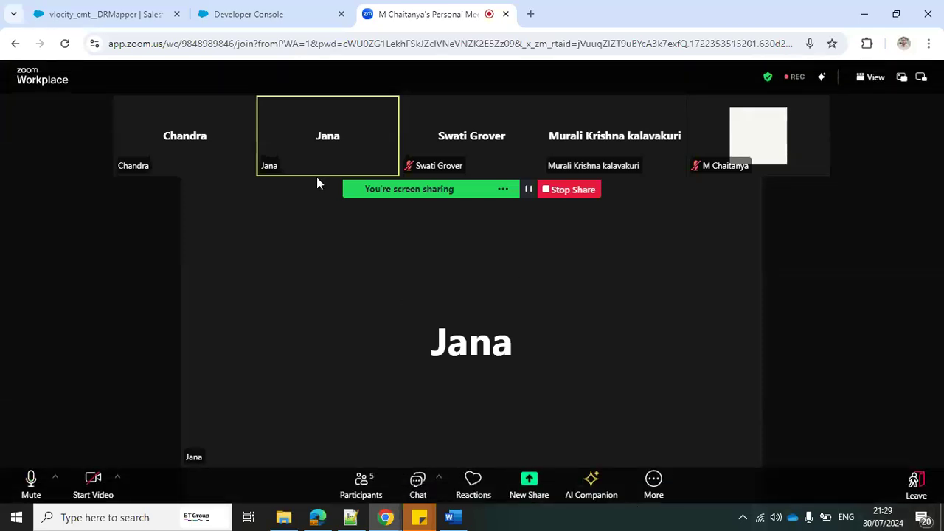
{"action": "left_click", "coordinate": [120, 15]}
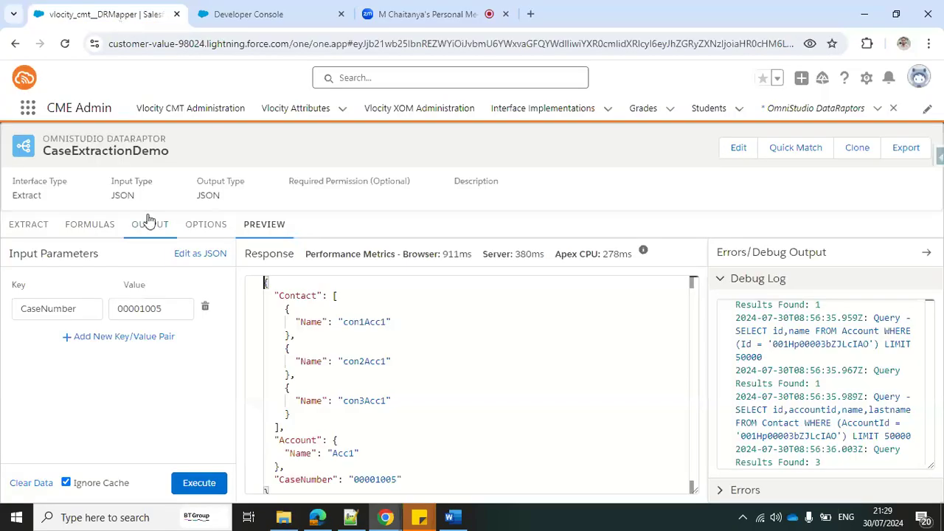
{"action": "left_click", "coordinate": [35, 228]}
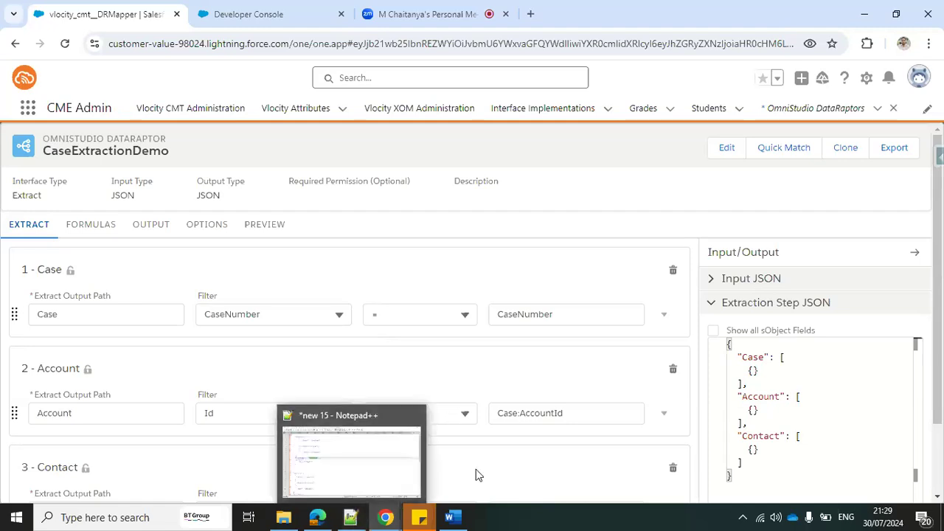
{"action": "left_click", "coordinate": [452, 519]}
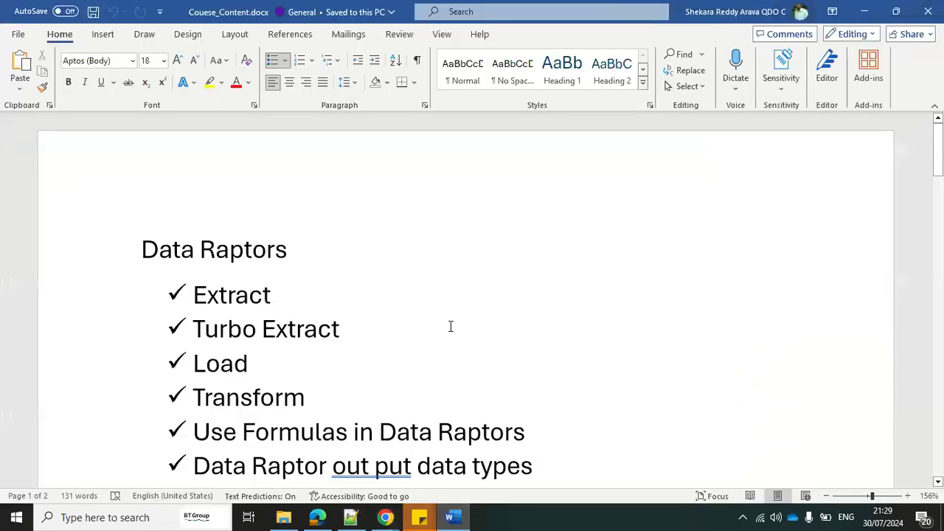
- Read through the Data Raptors and Integration Procedures topics in the course outline
{"action": "scroll", "coordinate": [454, 328], "scroll_direction": "down", "scroll_amount": 1}
{"action": "scroll", "coordinate": [455, 331], "scroll_direction": "up", "scroll_amount": 1}
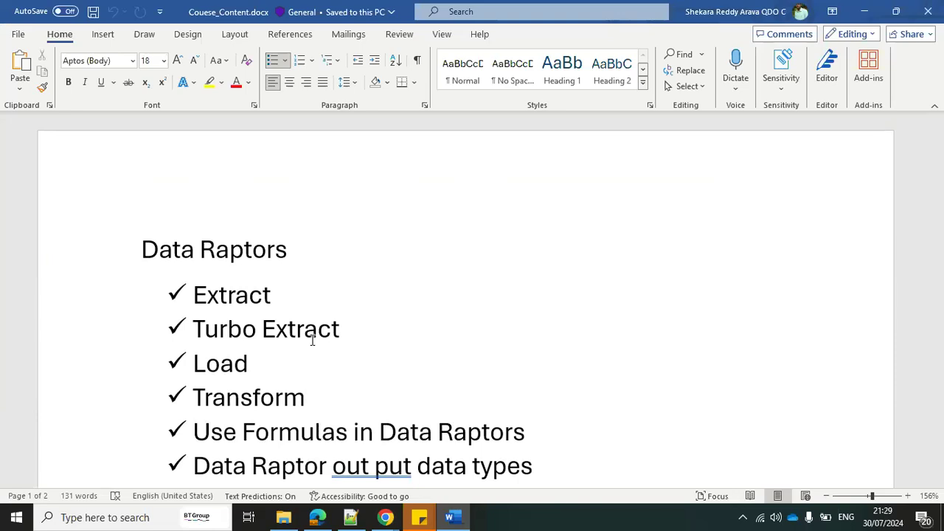
{"action": "scroll", "coordinate": [342, 346], "scroll_direction": "down", "scroll_amount": 5}
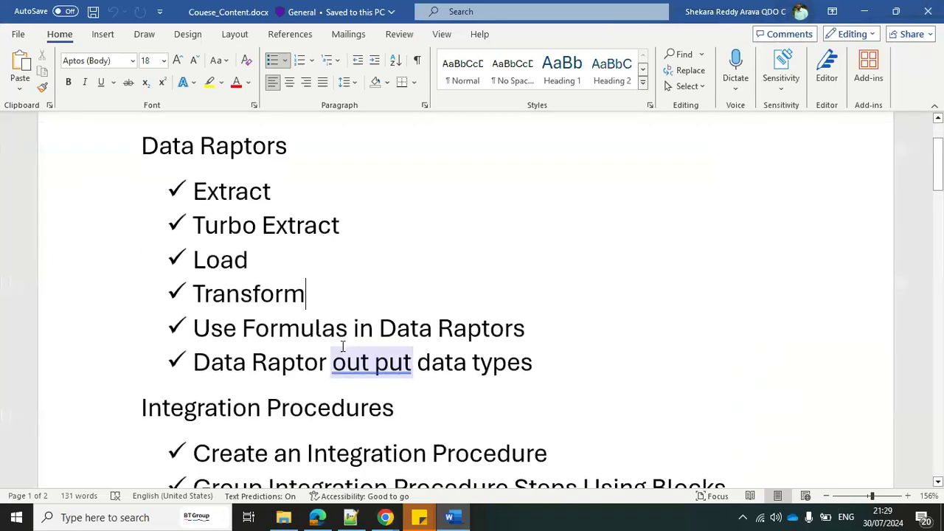
{"action": "scroll", "coordinate": [343, 346], "scroll_direction": "down", "scroll_amount": 4}
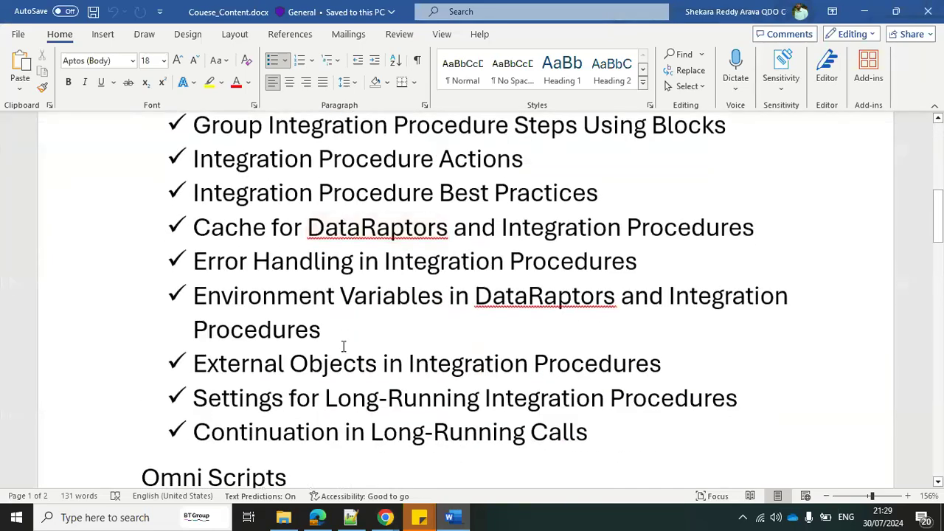
{"action": "scroll", "coordinate": [344, 352], "scroll_direction": "up", "scroll_amount": 2}
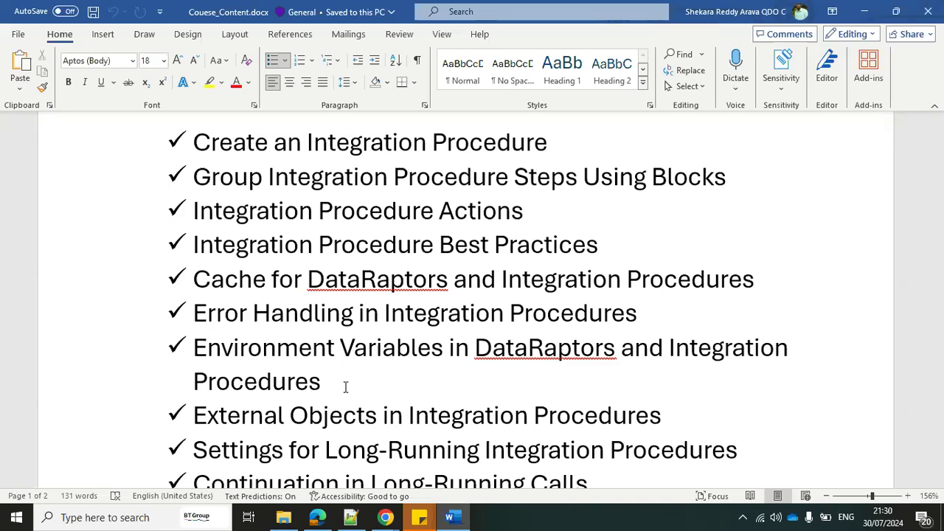
- Look at the cover of OmniStudio Documentation.pdf in Edge and return to the Integration Procedures topics in the Word outline
{"action": "left_click", "coordinate": [317, 517]}
{"action": "scroll", "coordinate": [363, 310], "scroll_direction": "down", "scroll_amount": 1}
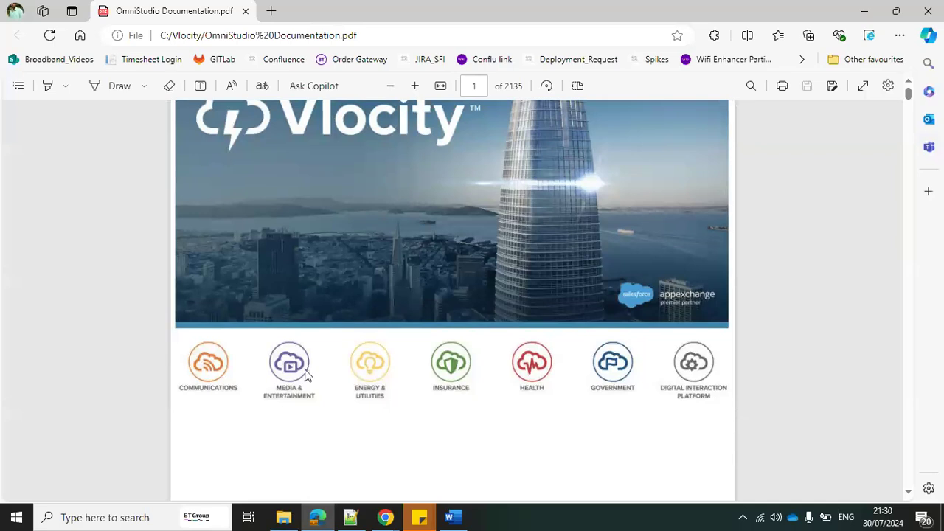
{"action": "left_click", "coordinate": [454, 519]}
{"action": "scroll", "coordinate": [281, 204], "scroll_direction": "up", "scroll_amount": 3}
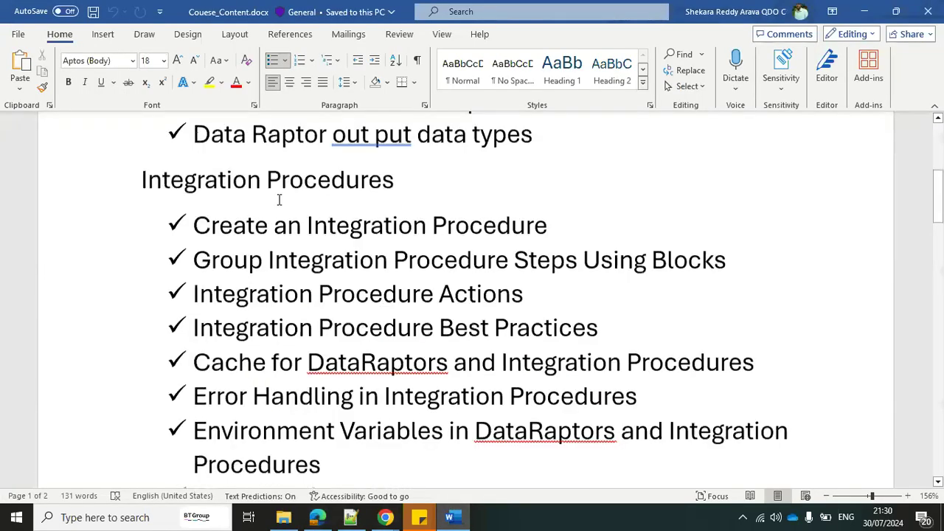
{"action": "key", "text": "alt+Tab"}
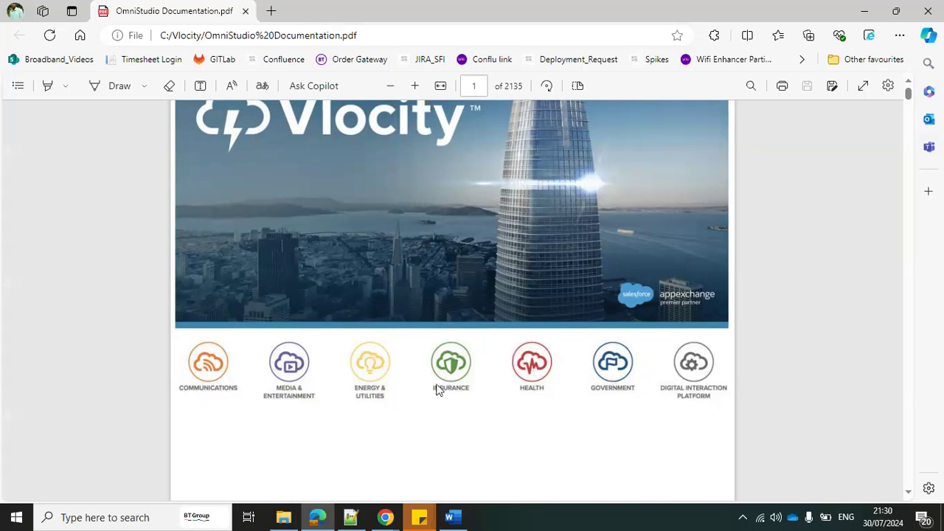
{"action": "key", "text": "alt+Tab"}
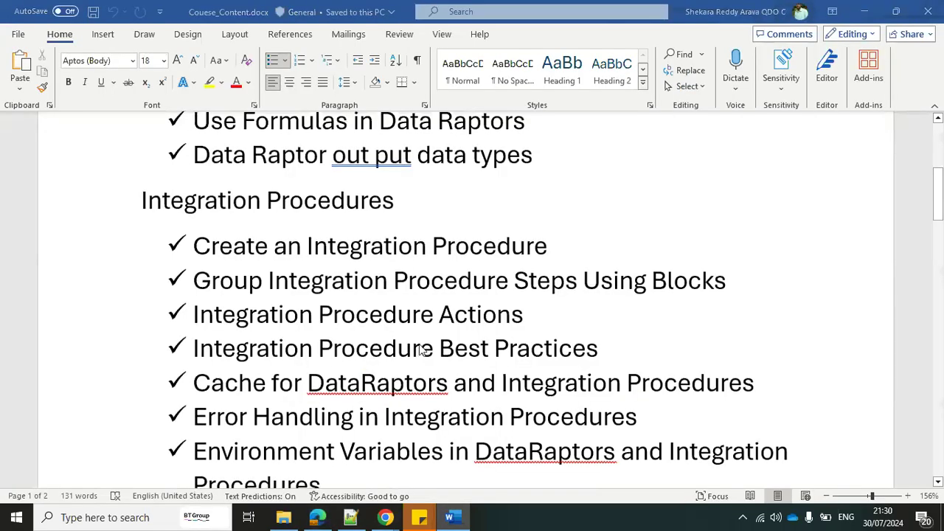
- Switch to the CaseExtractionDemo DataRaptor in Chrome and examine its output mappings and current JSON output
{"action": "key", "text": "alt+Tab"}
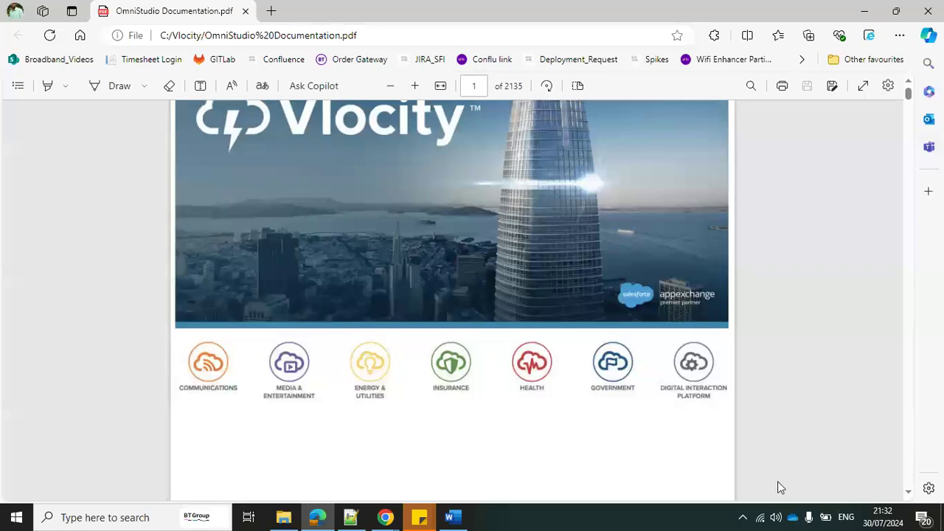
{"action": "left_click", "coordinate": [386, 518]}
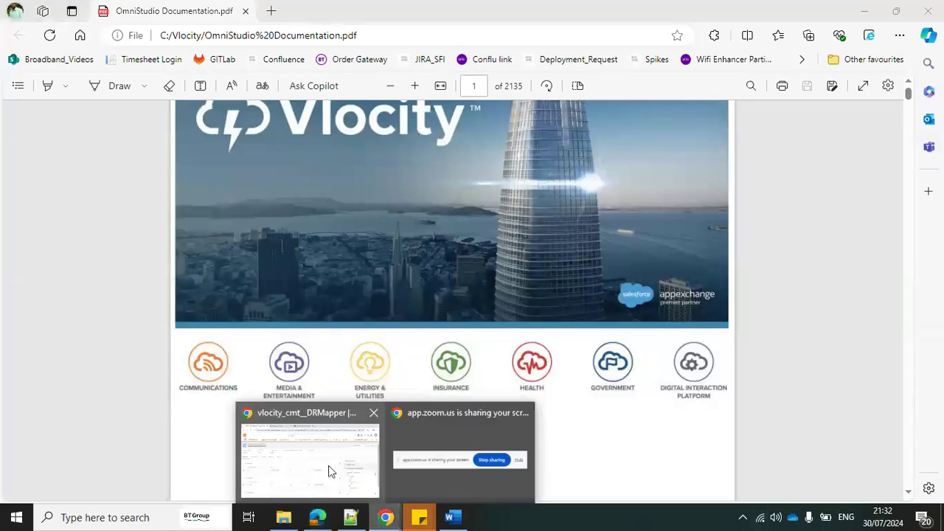
{"action": "left_click", "coordinate": [328, 468]}
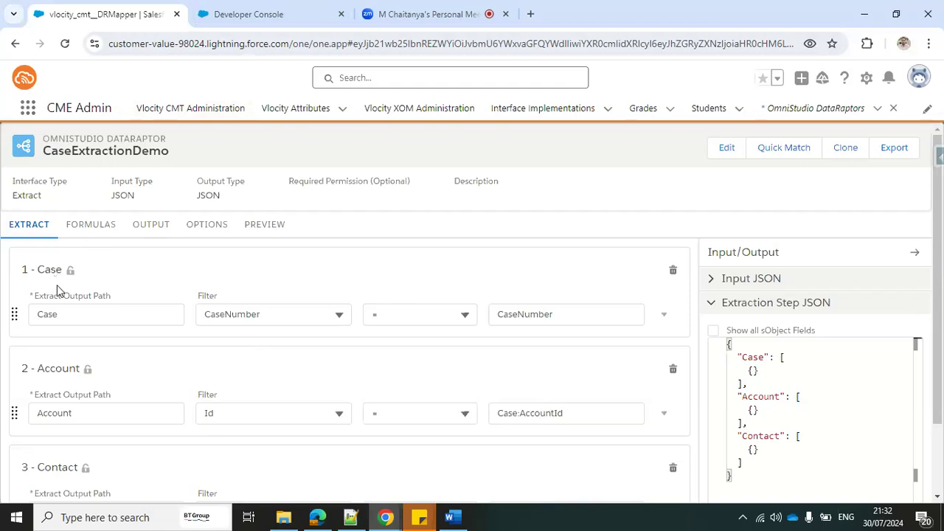
{"action": "left_click", "coordinate": [155, 227]}
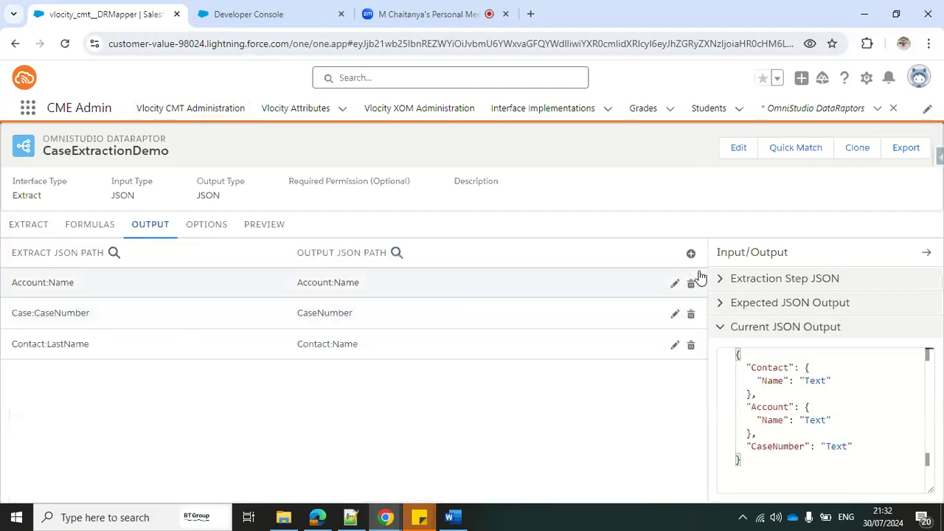
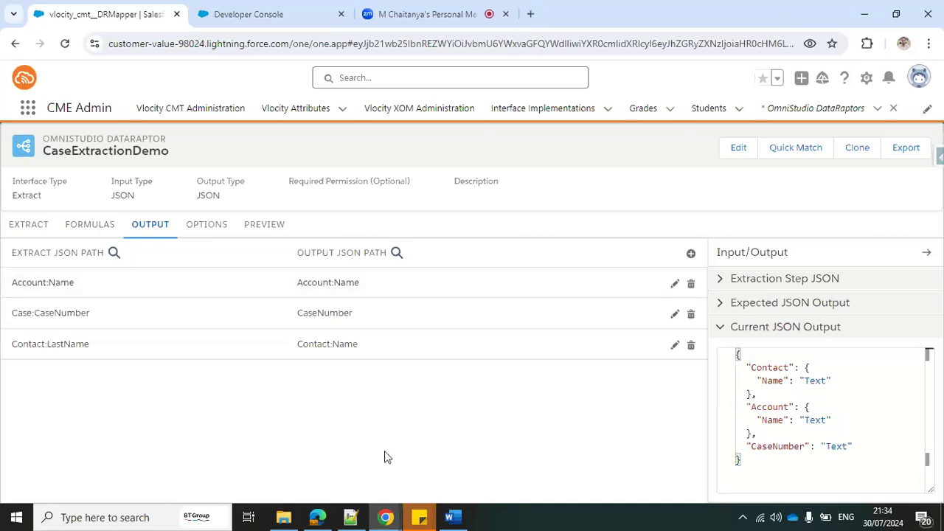
- Return to the course outline in Word and highlight the Data Raptors section with its list of topics
{"action": "mouse_move", "coordinate": [458, 522]}
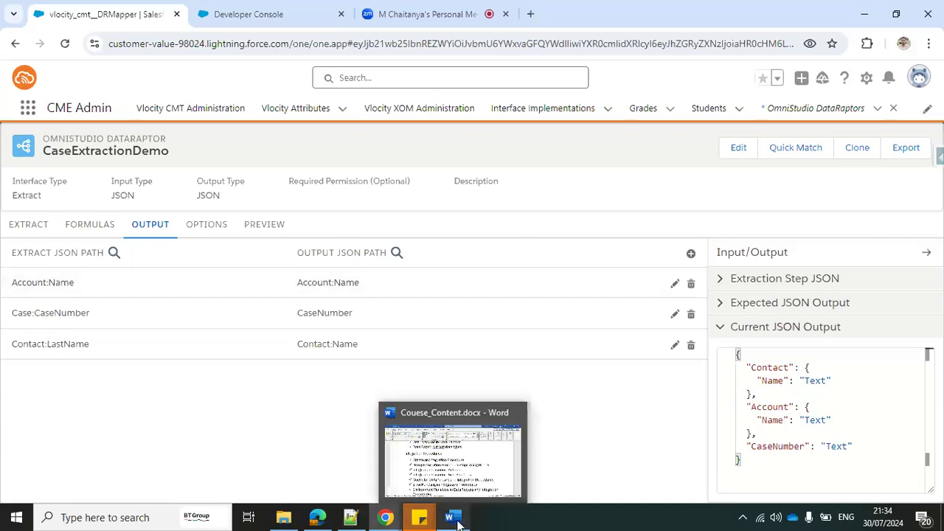
{"action": "left_click", "coordinate": [479, 471]}
{"action": "scroll", "coordinate": [407, 339], "scroll_direction": "up", "scroll_amount": 2}
{"action": "scroll", "coordinate": [404, 340], "scroll_direction": "down", "scroll_amount": 2}
{"action": "scroll", "coordinate": [403, 339], "scroll_direction": "up", "scroll_amount": 2}
{"action": "left_click_drag", "start_coordinate": [158, 147], "coordinate": [263, 409]}
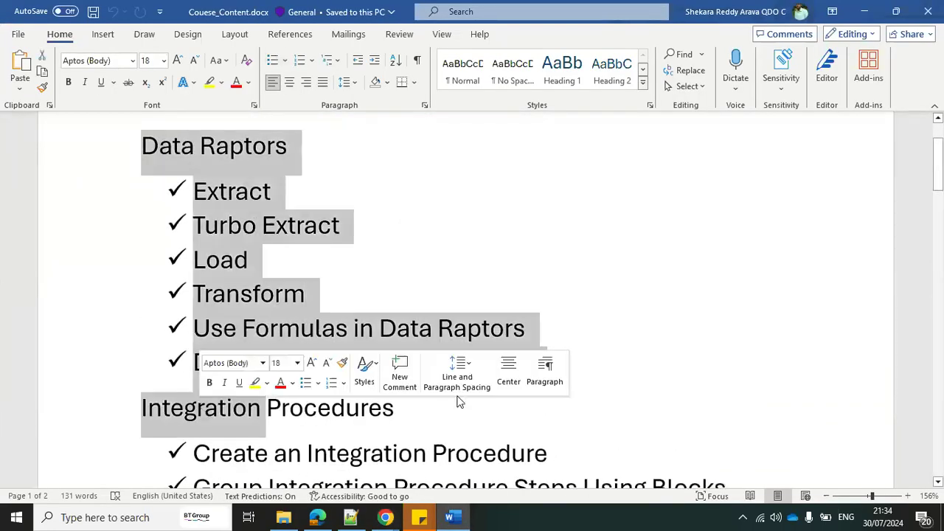
- Continue through the outline from the Integration Procedures topics to the Omni Scripts and Flex Cards sections
{"action": "scroll", "coordinate": [426, 377], "scroll_direction": "down", "scroll_amount": 4}
{"action": "scroll", "coordinate": [426, 377], "scroll_direction": "down", "scroll_amount": 4}
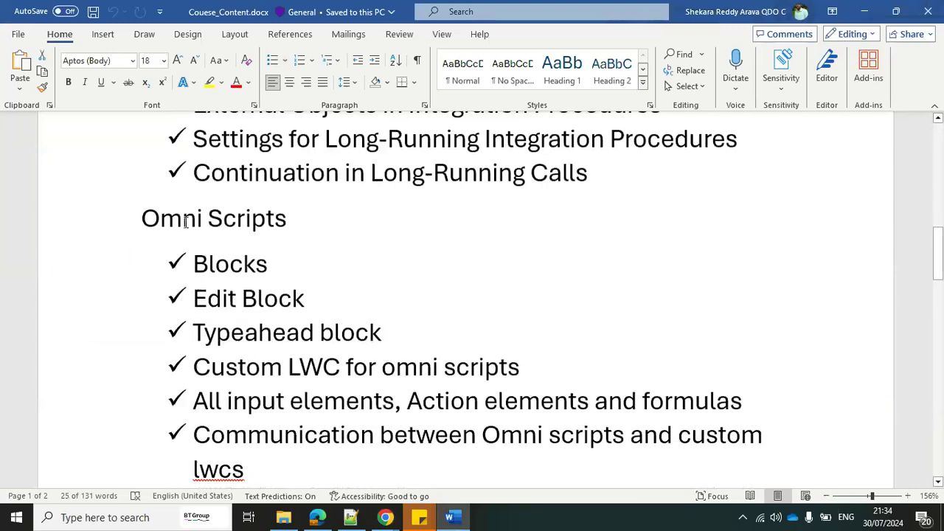
{"action": "scroll", "coordinate": [344, 317], "scroll_direction": "down", "scroll_amount": 3}
{"action": "left_click", "coordinate": [297, 415]}
{"action": "scroll", "coordinate": [297, 416], "scroll_direction": "down", "scroll_amount": 5}
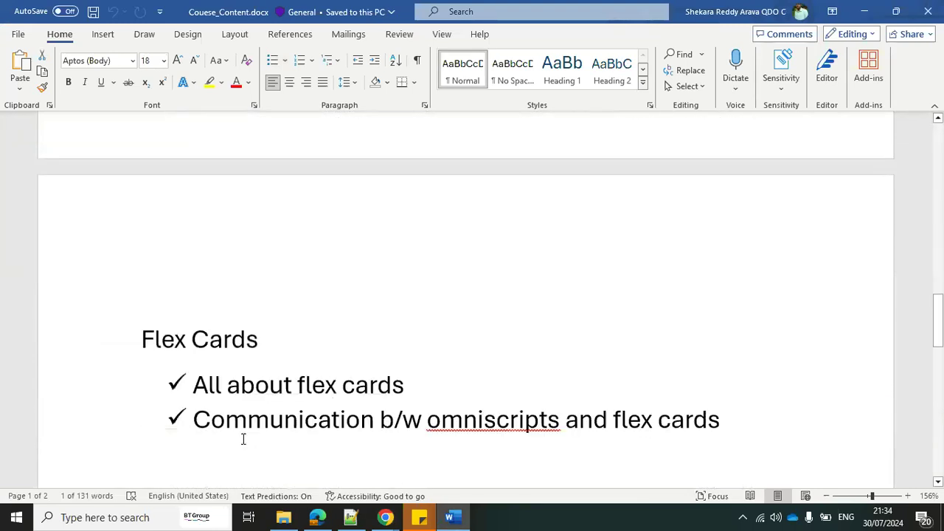
- Re-read the Omni Scripts topics and compare them with the Flex Cards section on the outline's second page
{"action": "scroll", "coordinate": [477, 391], "scroll_direction": "up", "scroll_amount": 6}
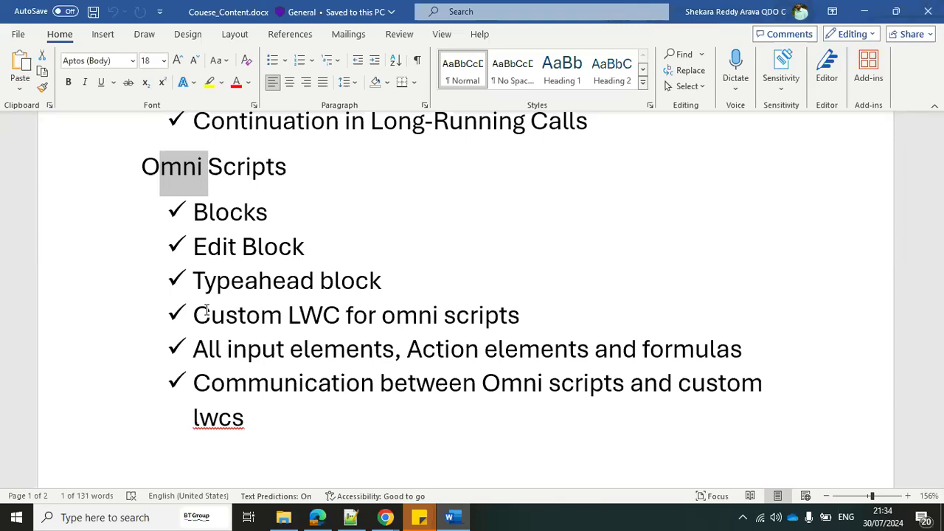
{"action": "left_click", "coordinate": [229, 184]}
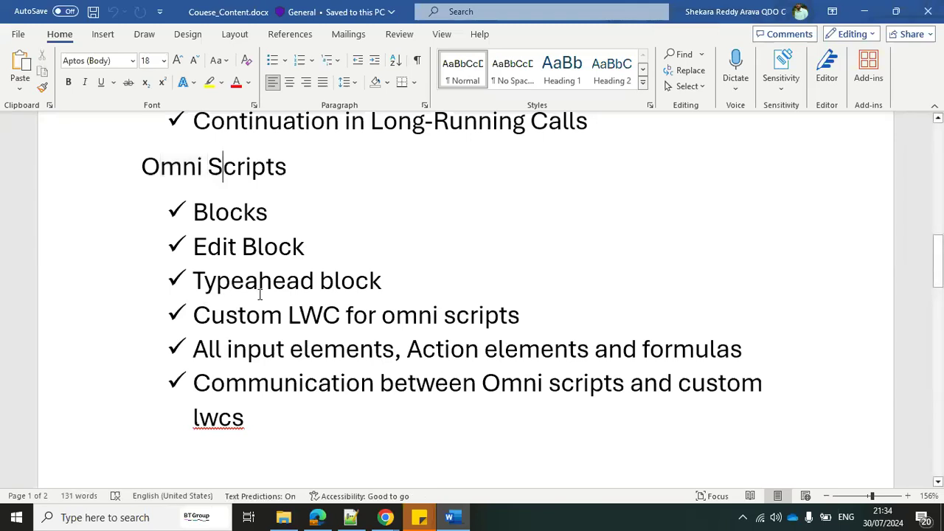
{"action": "scroll", "coordinate": [283, 378], "scroll_direction": "down", "scroll_amount": 3}
{"action": "scroll", "coordinate": [283, 379], "scroll_direction": "down", "scroll_amount": 4}
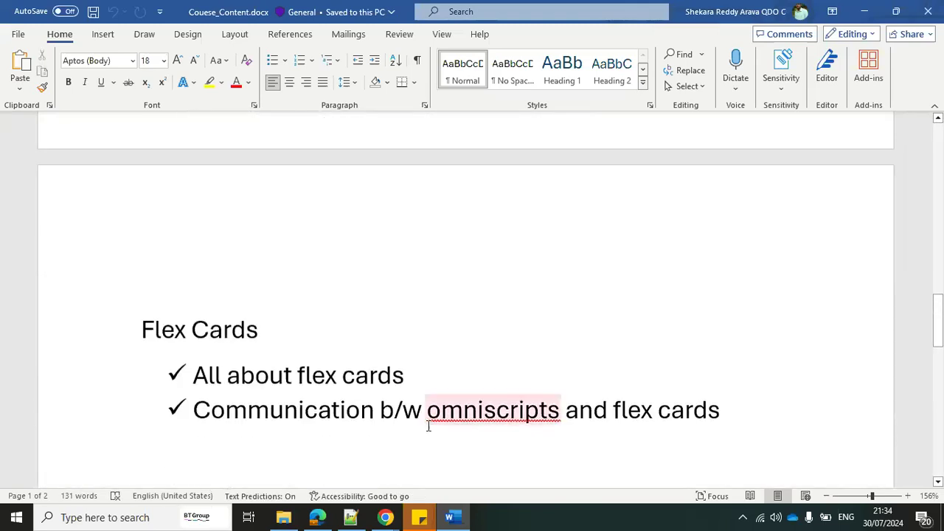
{"action": "scroll", "coordinate": [428, 426], "scroll_direction": "up", "scroll_amount": 3}
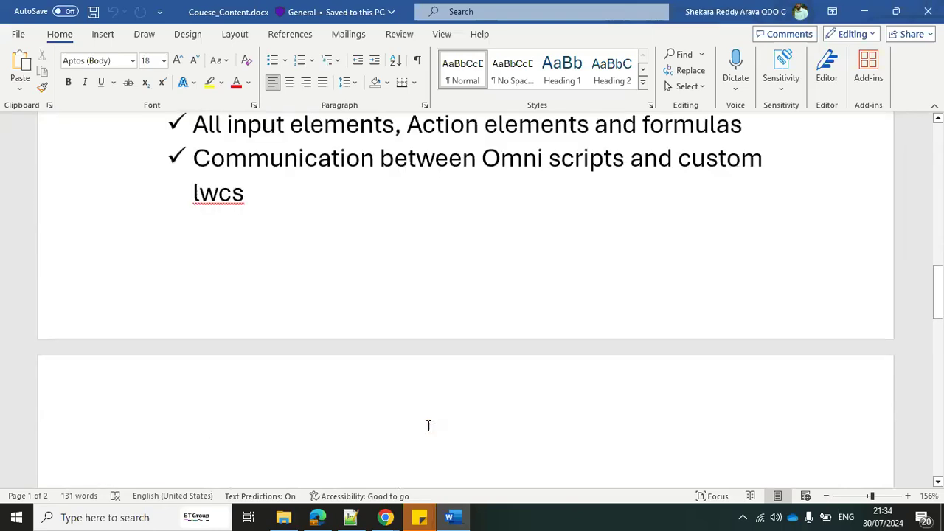
{"action": "scroll", "coordinate": [255, 398], "scroll_direction": "down", "scroll_amount": 2}
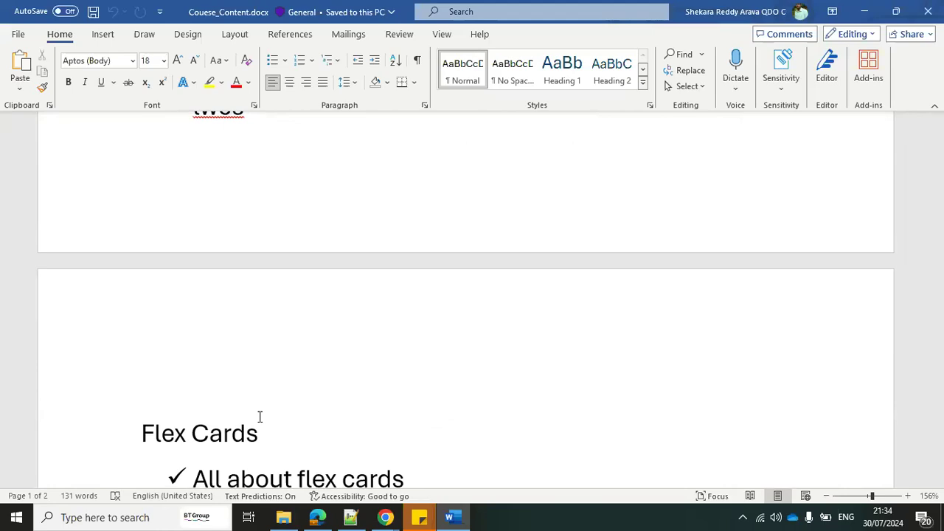
{"action": "scroll", "coordinate": [347, 318], "scroll_direction": "down", "scroll_amount": 3}
{"action": "scroll", "coordinate": [348, 317], "scroll_direction": "up", "scroll_amount": 3}
{"action": "scroll", "coordinate": [347, 318], "scroll_direction": "up", "scroll_amount": 3}
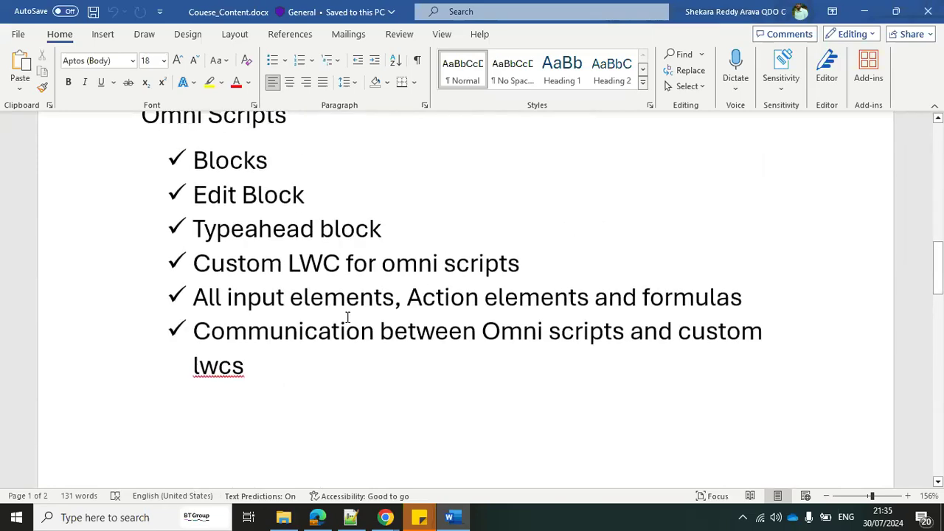
{"action": "scroll", "coordinate": [549, 326], "scroll_direction": "up", "scroll_amount": 2}
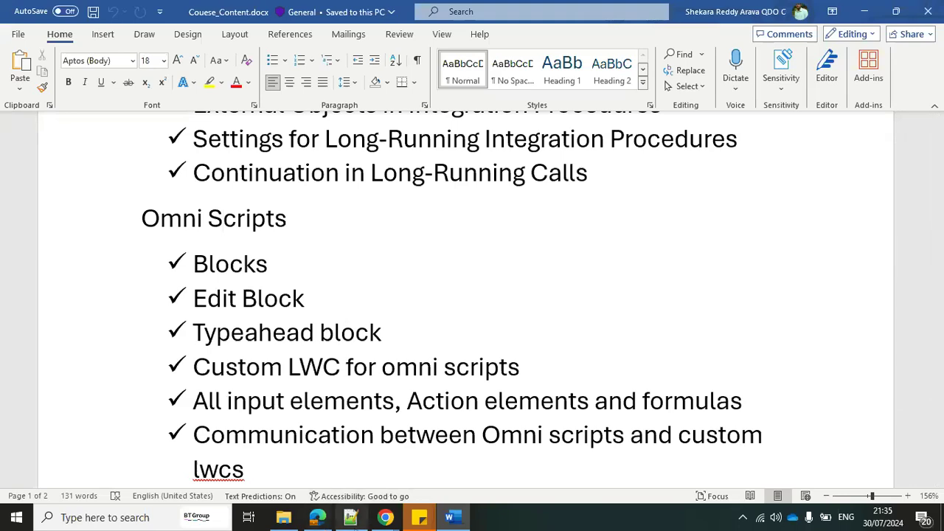
- Look in on the Zoom meeting in Chrome, and return to the Data Raptors section of the Word outline
{"action": "mouse_move", "coordinate": [383, 516]}
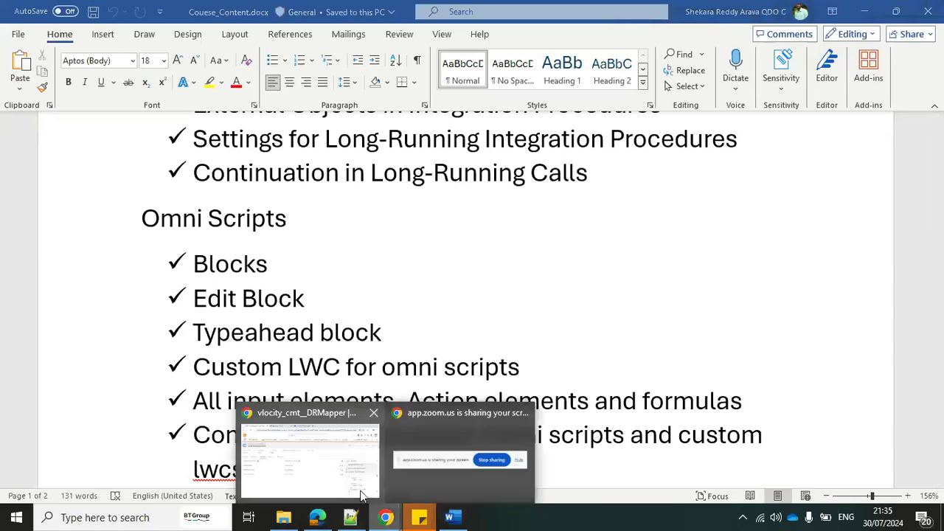
{"action": "left_click", "coordinate": [320, 454]}
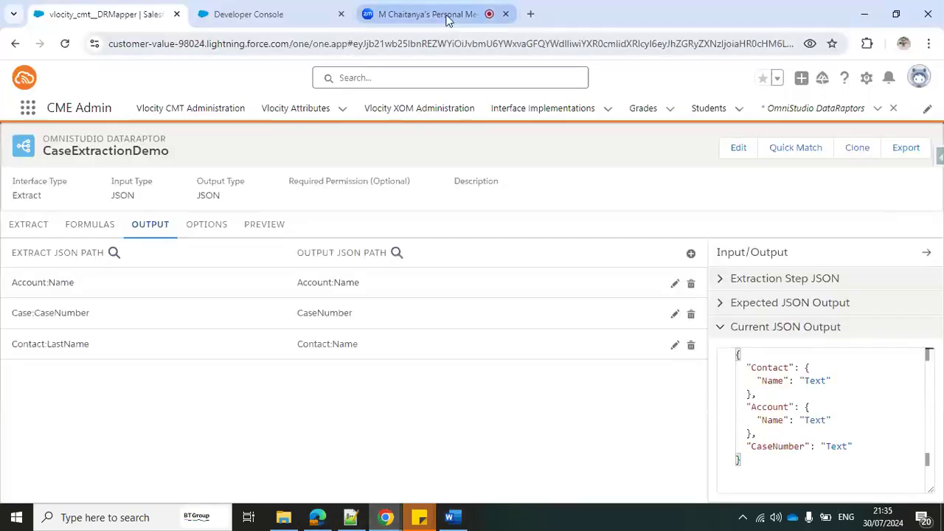
{"action": "left_click", "coordinate": [445, 15]}
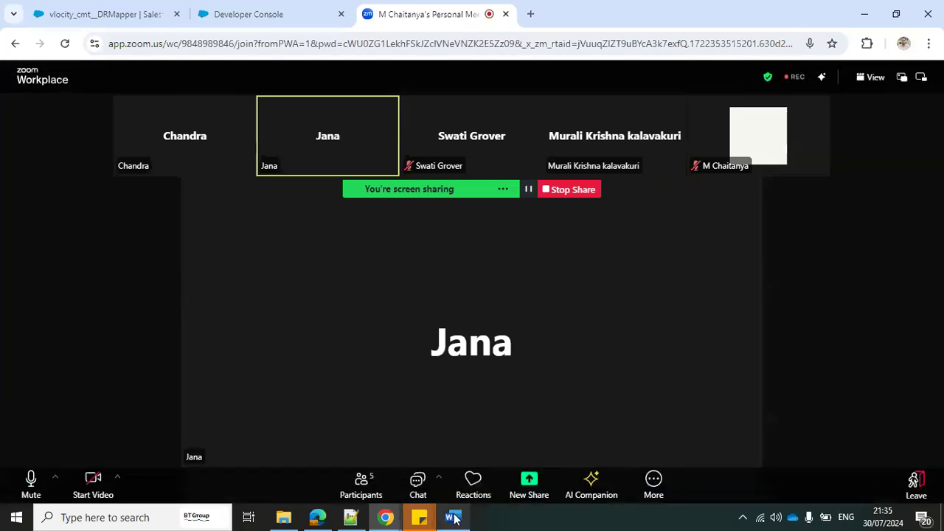
{"action": "mouse_move", "coordinate": [455, 519]}
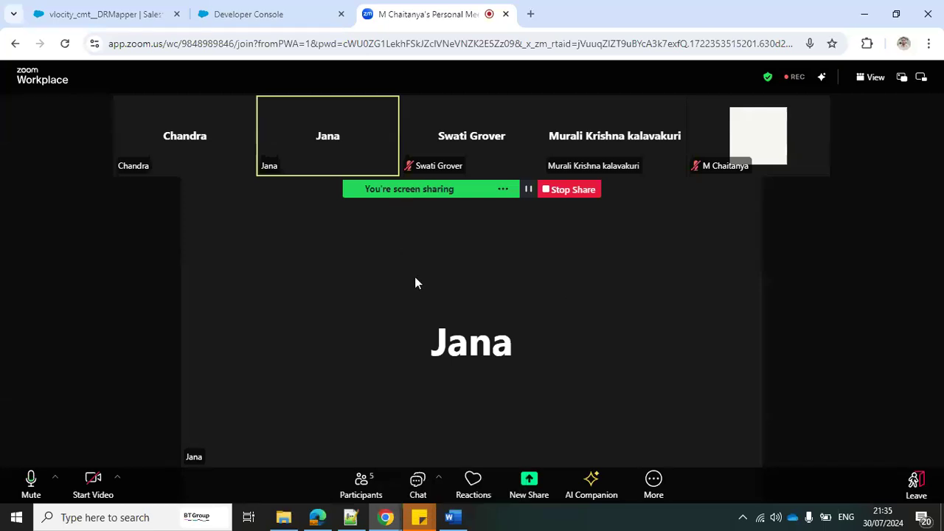
{"action": "left_click", "coordinate": [454, 518]}
{"action": "scroll", "coordinate": [447, 316], "scroll_direction": "up", "scroll_amount": 5}
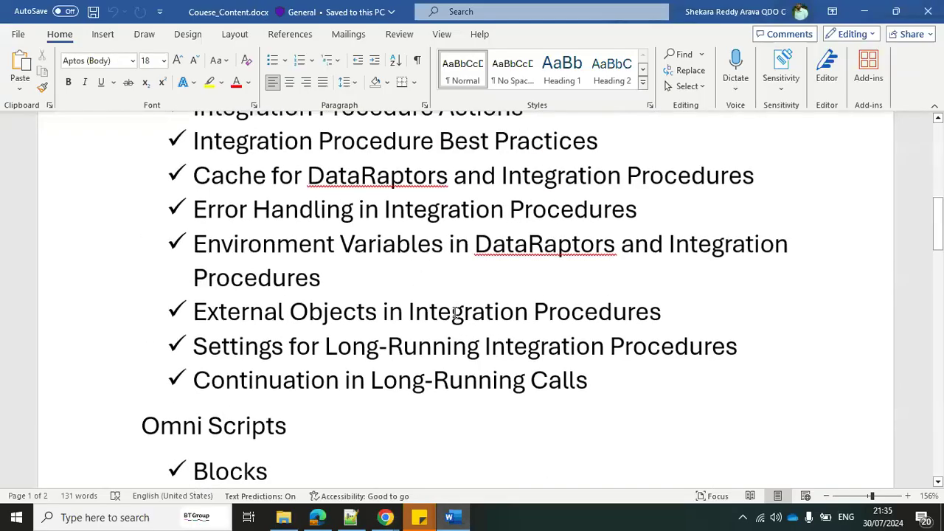
{"action": "scroll", "coordinate": [455, 313], "scroll_direction": "up", "scroll_amount": 10}
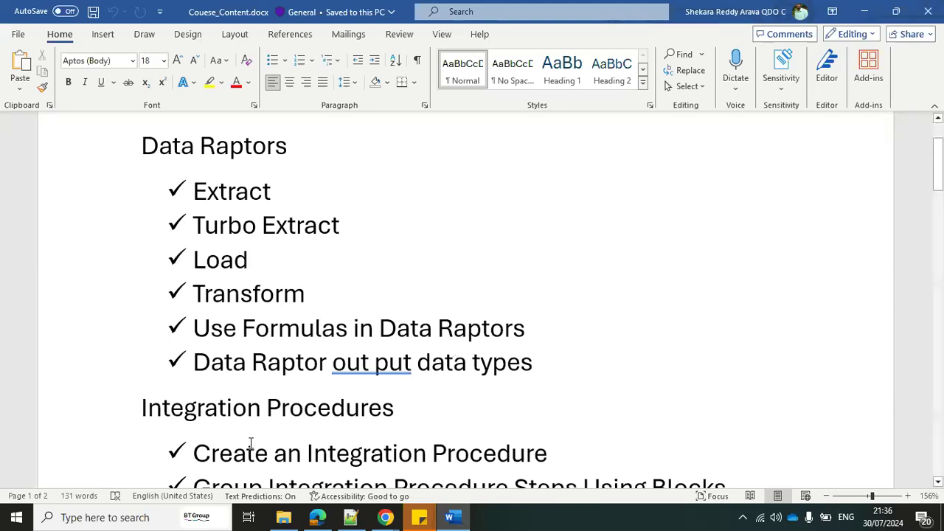
- Highlight the Extract topic under Data Raptors in the outline, looking in on the Zoom meeting before and after
{"action": "key", "text": "alt+Tab"}
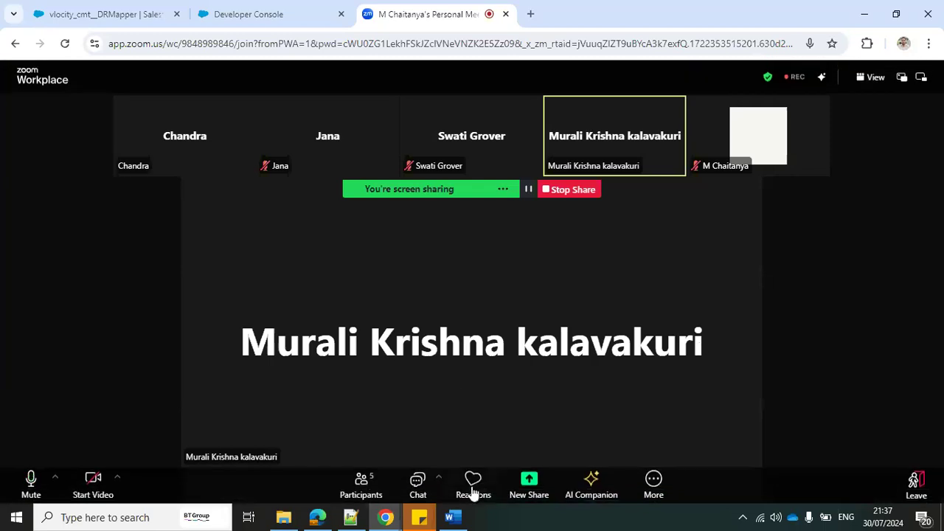
{"action": "left_click", "coordinate": [465, 521]}
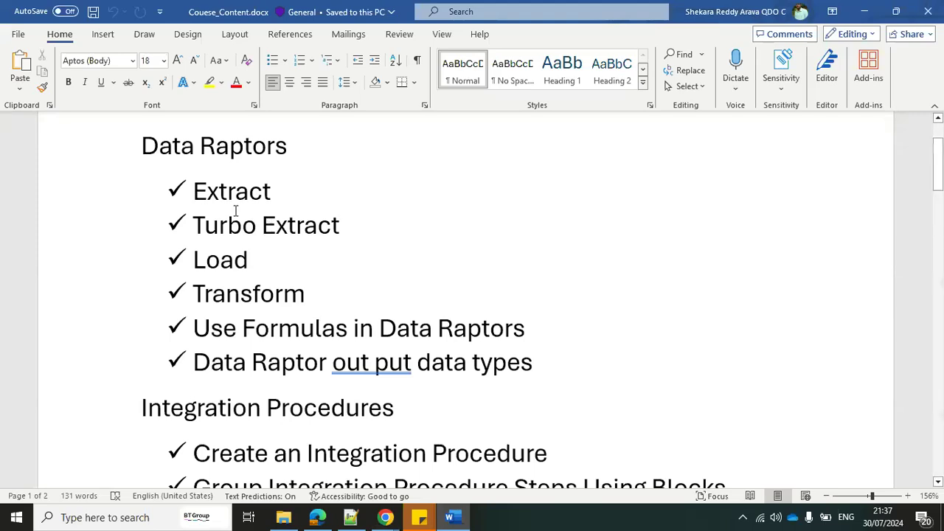
{"action": "triple_click", "coordinate": [258, 193]}
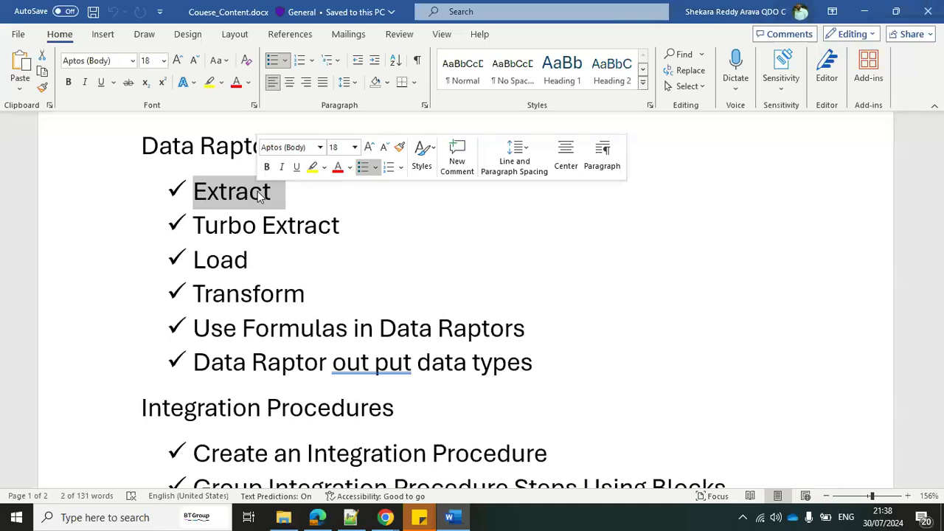
{"action": "key", "text": "alt+Tab"}
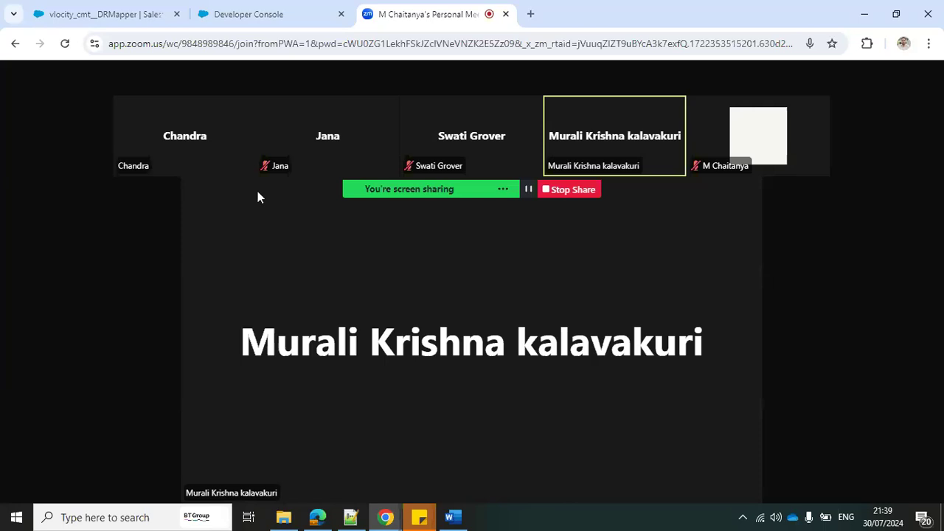
{"action": "left_click", "coordinate": [451, 520]}
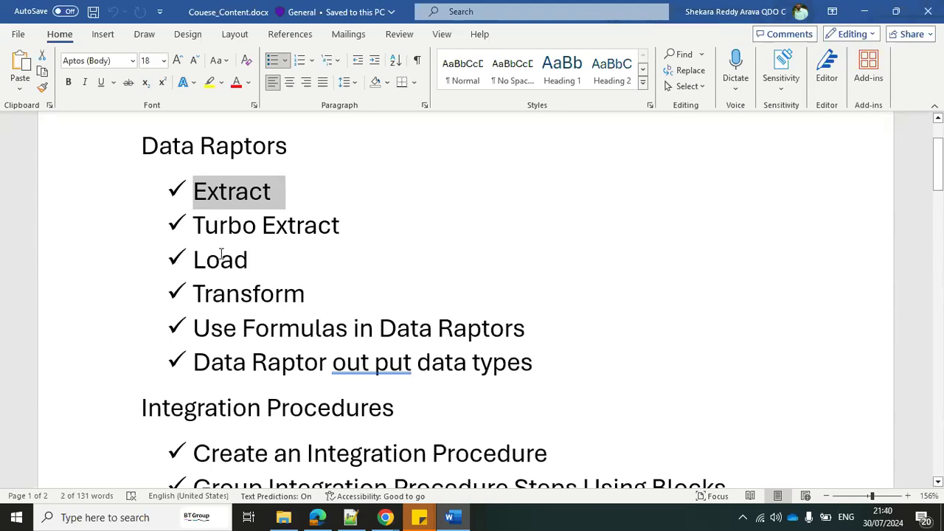
- Deselect the Extract topic under Data Raptors and move on to the Integration Procedures topics in the outline
{"action": "left_click", "coordinate": [183, 191]}
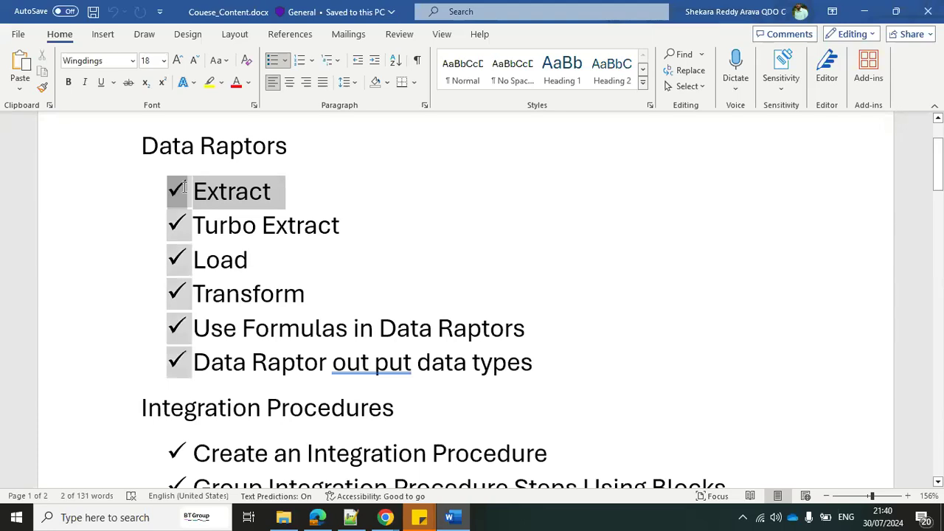
{"action": "left_click", "coordinate": [246, 222]}
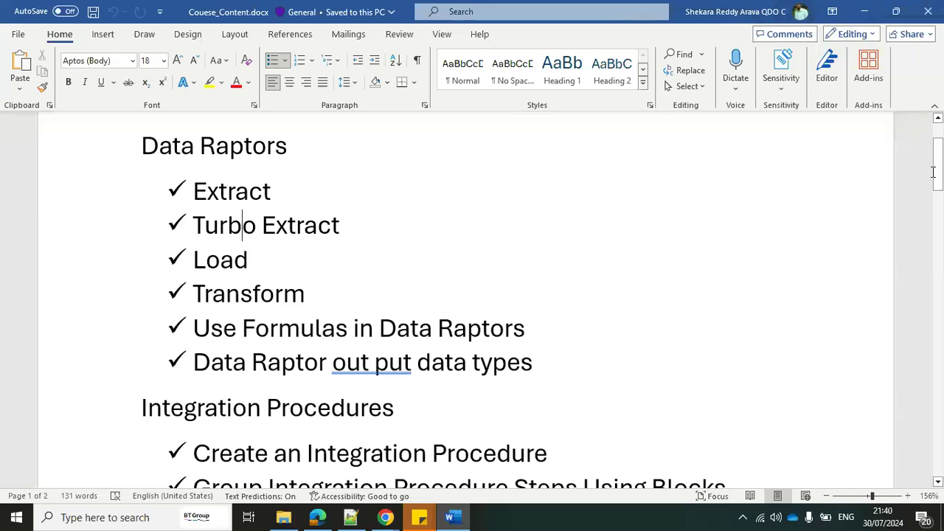
{"action": "left_click_drag", "start_coordinate": [939, 174], "coordinate": [941, 200]}
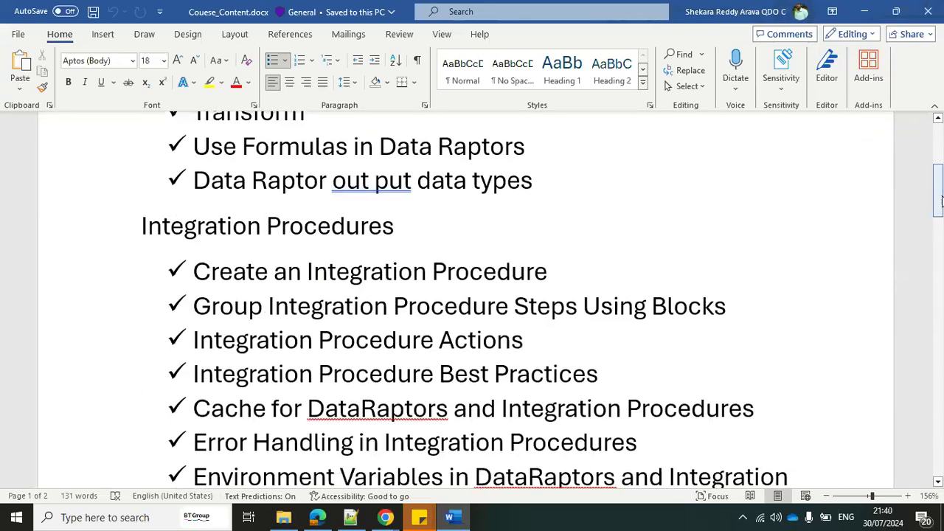
- Look in on the Zoom meeting in Chrome, and return to the very beginning of the Word outline
{"action": "key", "text": "alt+Tab"}
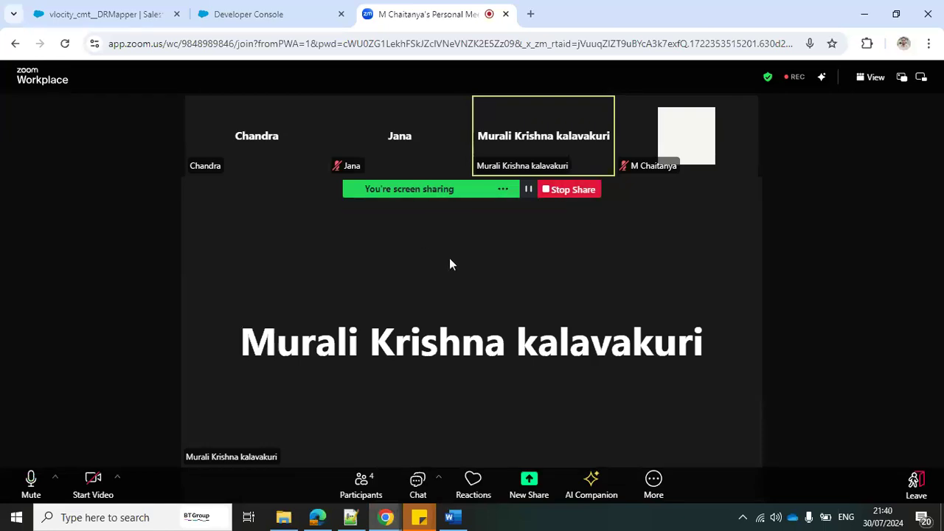
{"action": "key", "text": "alt+Tab"}
{"action": "left_click_drag", "start_coordinate": [935, 187], "coordinate": [939, 144]}
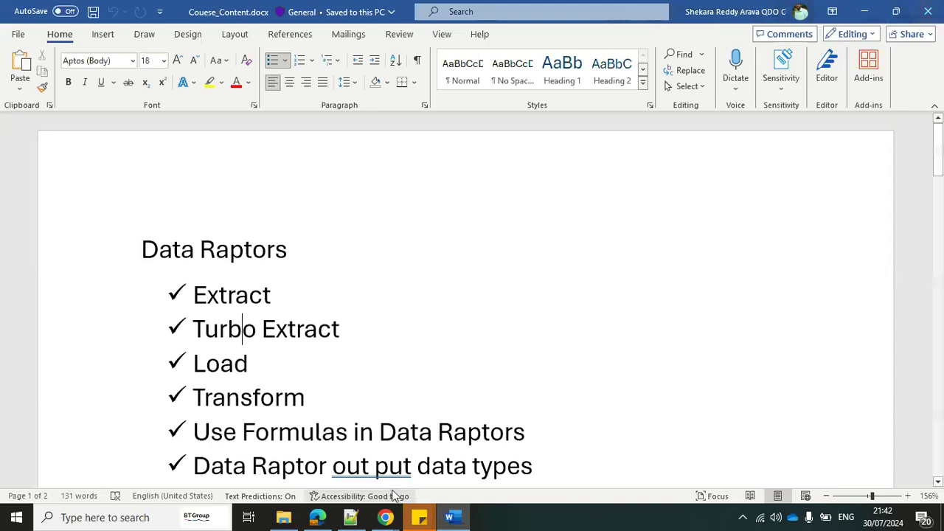
- Switch to the Zoom meeting in Chrome and close its browser tab to end the screen sharing
{"action": "mouse_move", "coordinate": [377, 521]}
{"action": "mouse_move", "coordinate": [328, 460]}
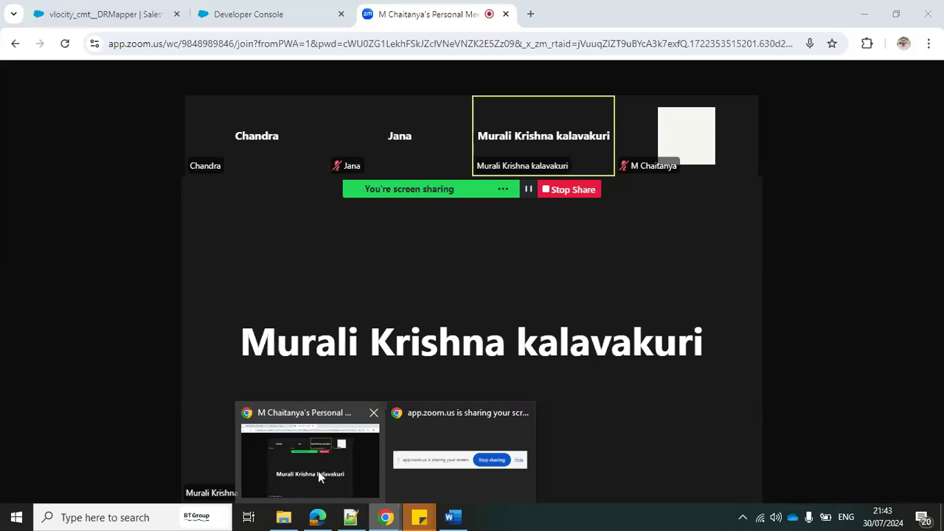
{"action": "left_click", "coordinate": [266, 500]}
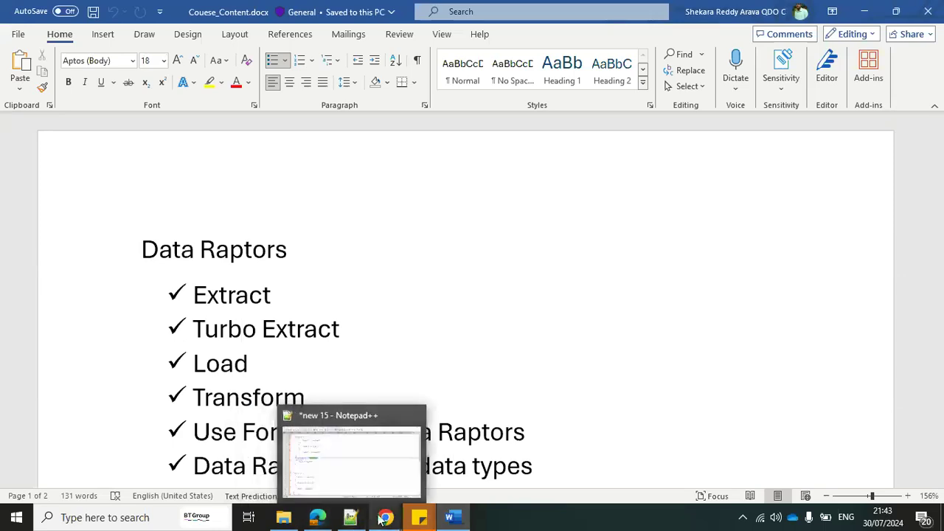
{"action": "left_click", "coordinate": [331, 475]}
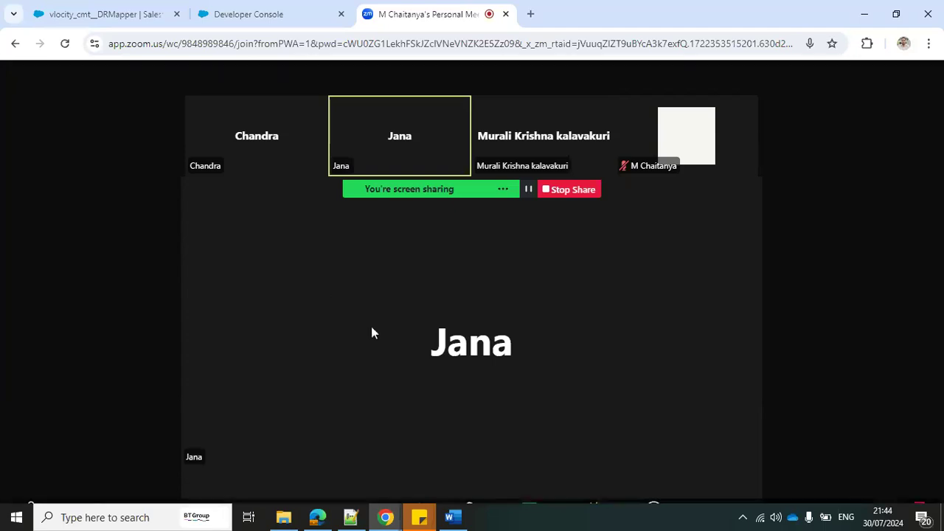
{"action": "mouse_move", "coordinate": [412, 381]}
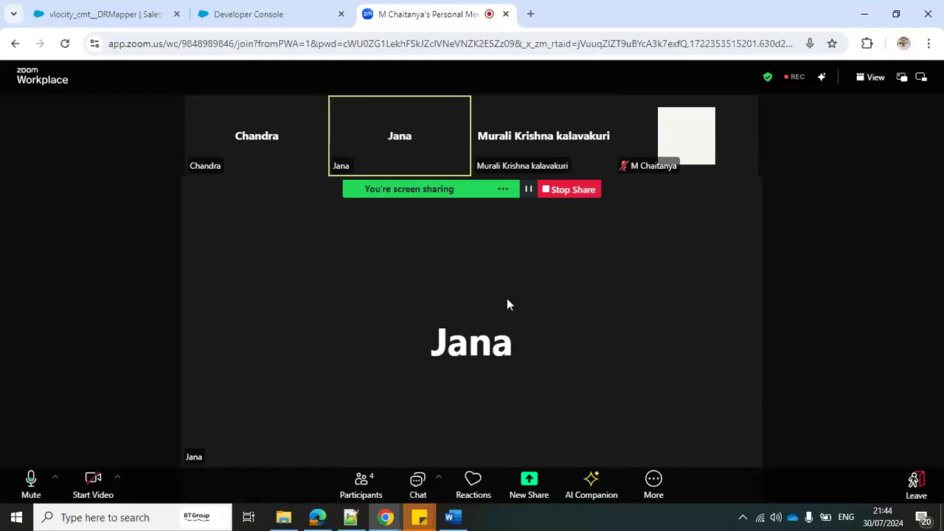
{"action": "left_click", "coordinate": [506, 14]}
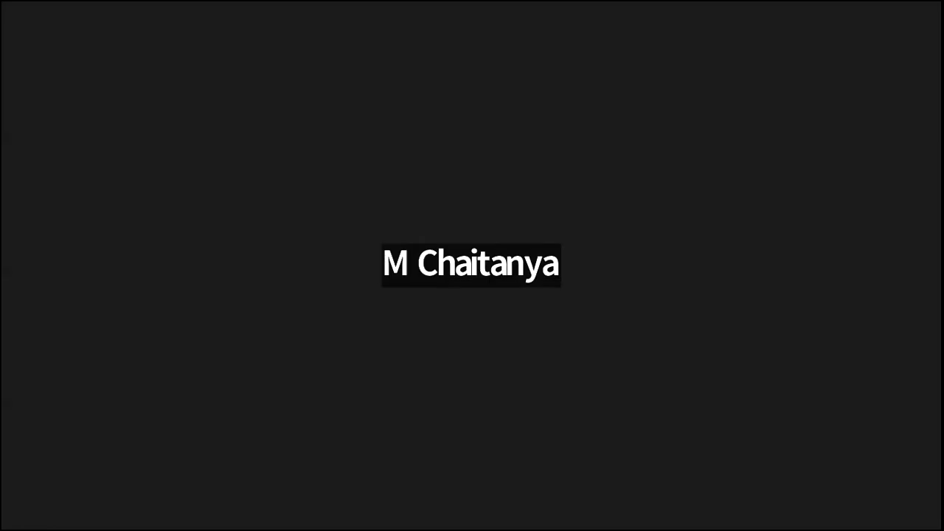